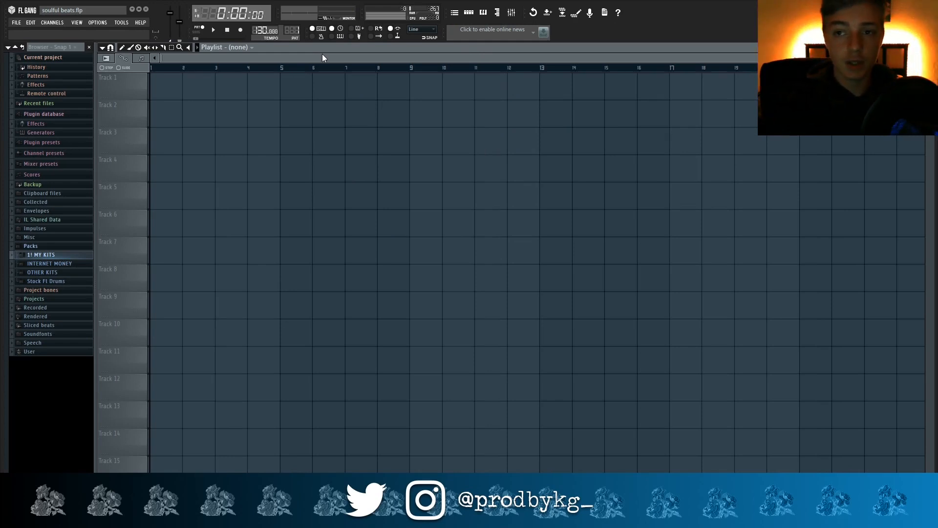
Add an Omnisphere instrument channel to the project and dismiss its startup notice.
{"action": "left_click", "coordinate": [58, 23]}
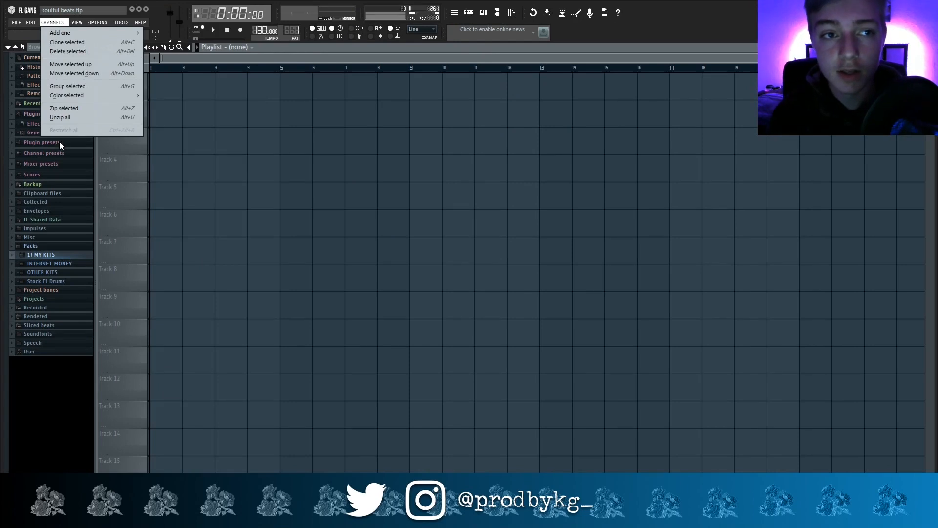
{"action": "mouse_move", "coordinate": [61, 33]}
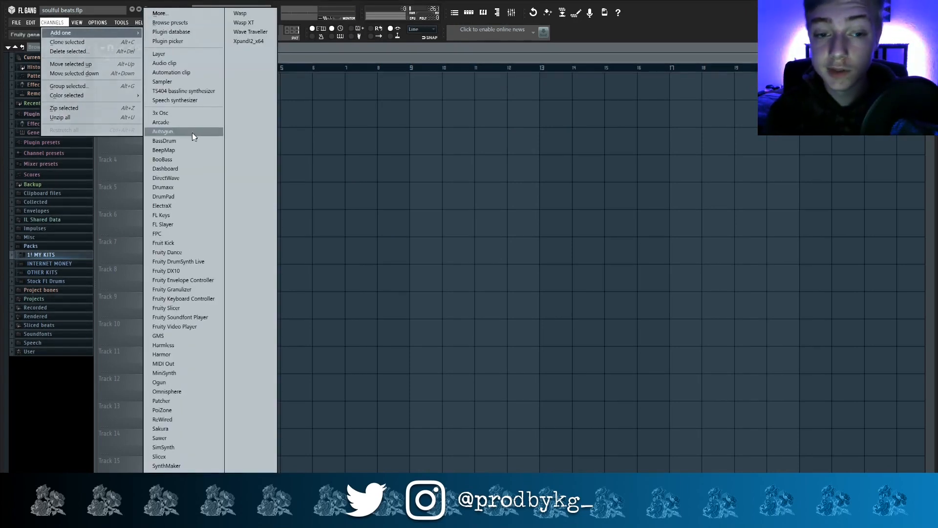
{"action": "left_click", "coordinate": [166, 391]}
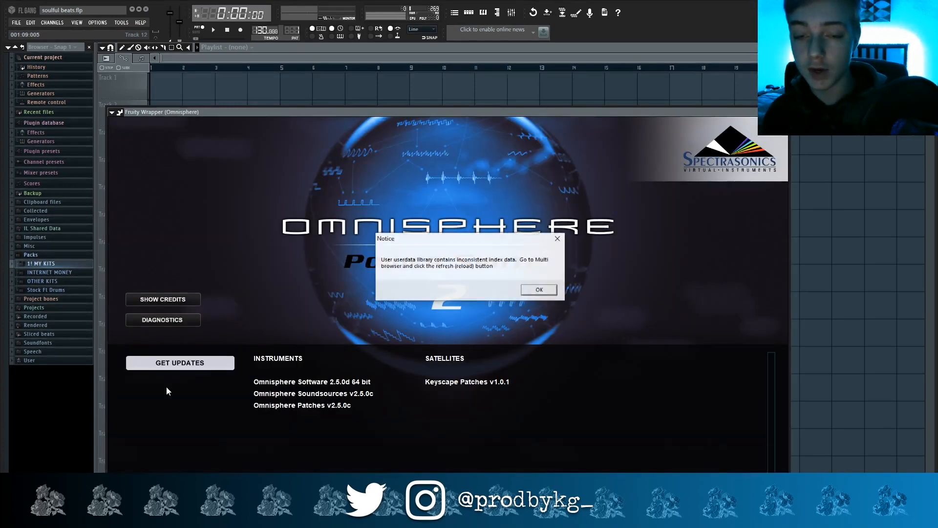
{"action": "left_click", "coordinate": [540, 289]}
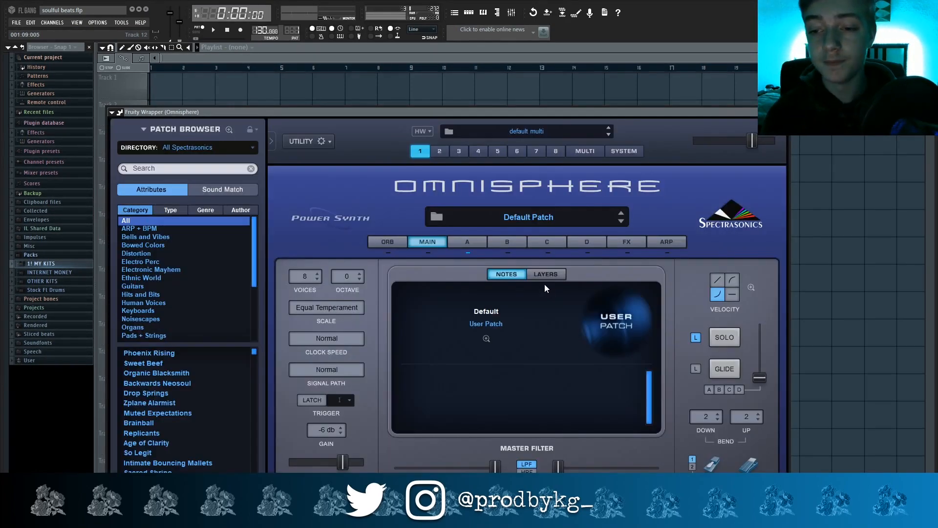
Switch Omnisphere's patch directory to the Keyscape Library.
{"action": "left_click", "coordinate": [202, 148]}
{"action": "left_click", "coordinate": [195, 190]}
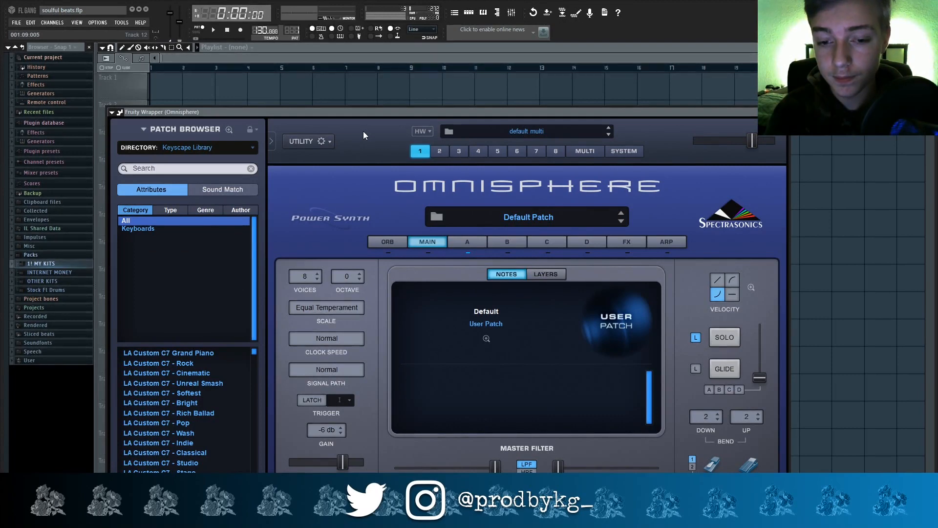
{"action": "key", "text": "Down"}
Close the Omnisphere window and open the Omnisphere channel's piano roll from the channel rack.
{"action": "key", "text": "Escape"}
{"action": "key", "text": "F6"}
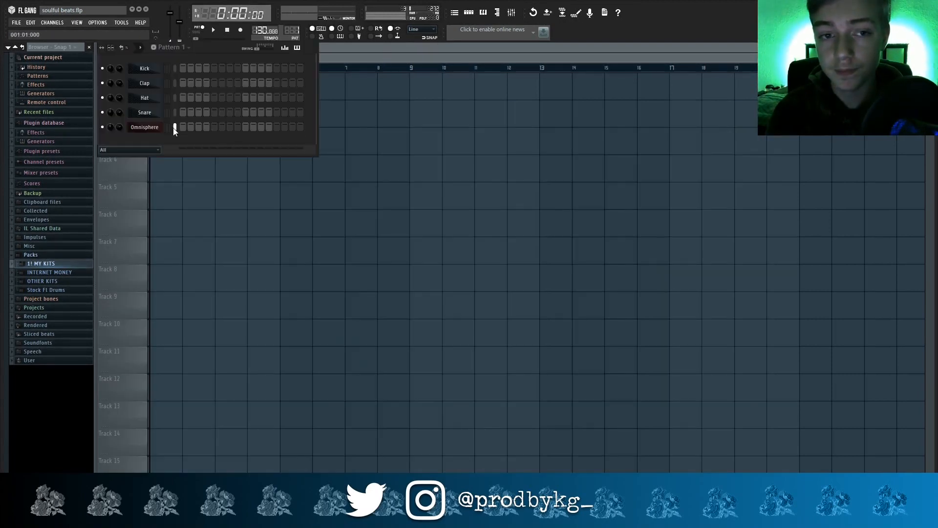
{"action": "right_click", "coordinate": [165, 125]}
{"action": "left_click", "coordinate": [190, 128]}
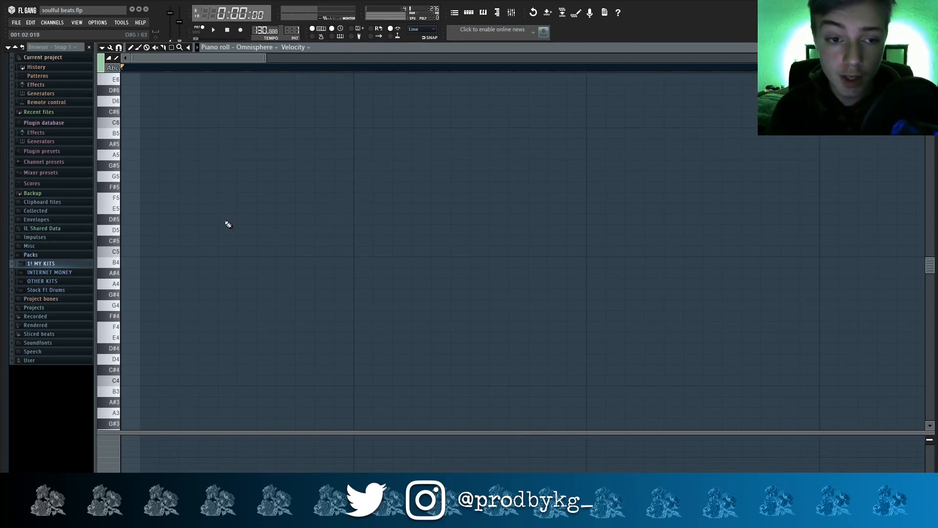
Draw three consecutive six-step notes, E4, F#4 and G4, starting at bar 1, and play them.
{"action": "left_click_drag", "start_coordinate": [142, 187], "coordinate": [108, 190]}
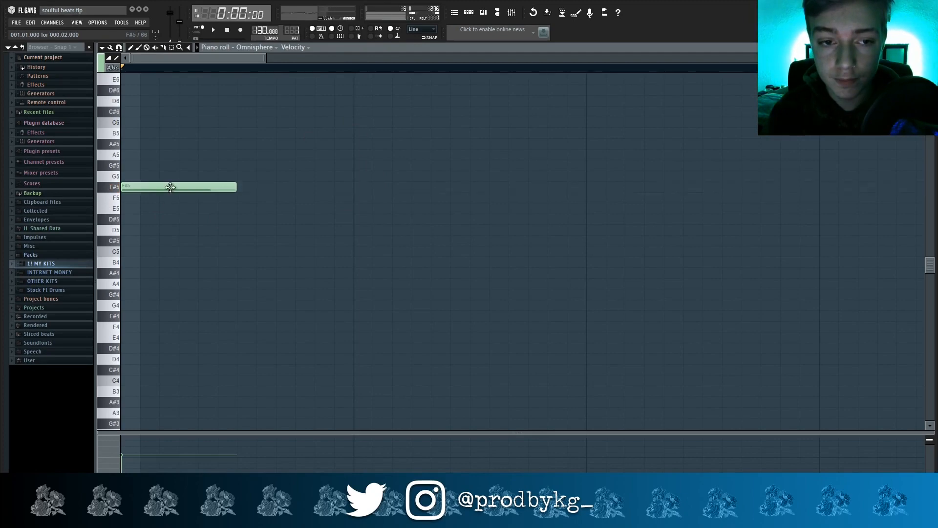
{"action": "left_click_drag", "start_coordinate": [170, 187], "coordinate": [154, 223]}
{"action": "scroll", "coordinate": [190, 201], "scroll_direction": "down", "scroll_amount": 3}
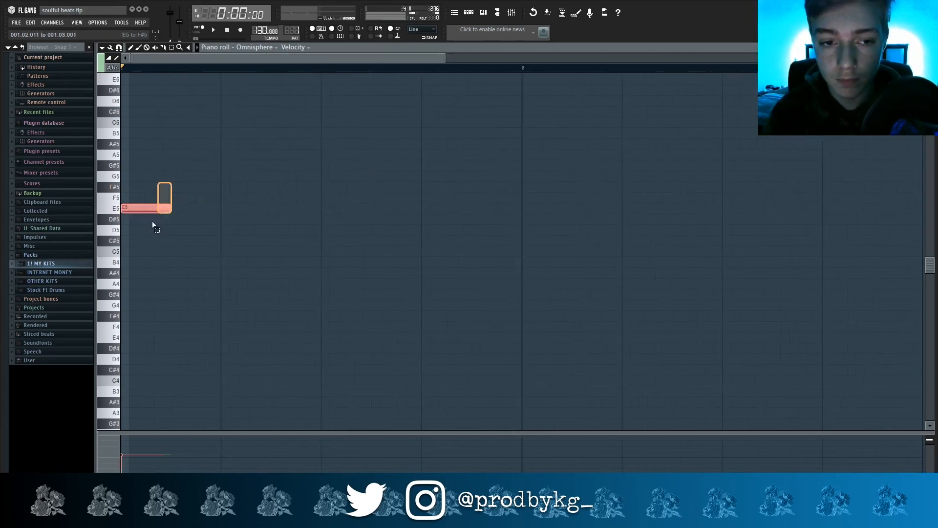
{"action": "key", "text": "ctrl+Down"}
{"action": "scroll", "coordinate": [184, 237], "scroll_direction": "down", "scroll_amount": 3}
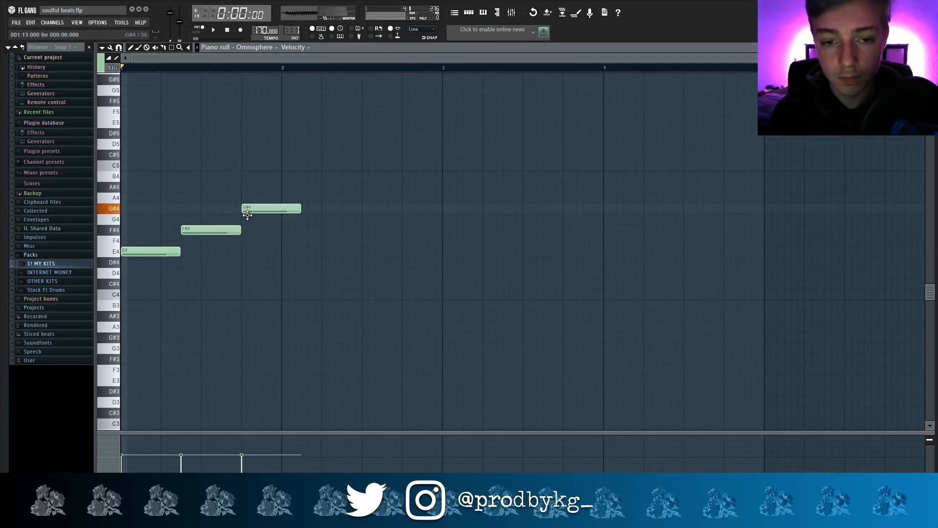
{"action": "scroll", "coordinate": [246, 234], "scroll_direction": "down", "scroll_amount": 1}
{"action": "left_click_drag", "start_coordinate": [248, 215], "coordinate": [187, 233]}
{"action": "right_click", "coordinate": [193, 233]}
{"action": "left_click", "coordinate": [195, 233]}
{"action": "key", "text": "space"}
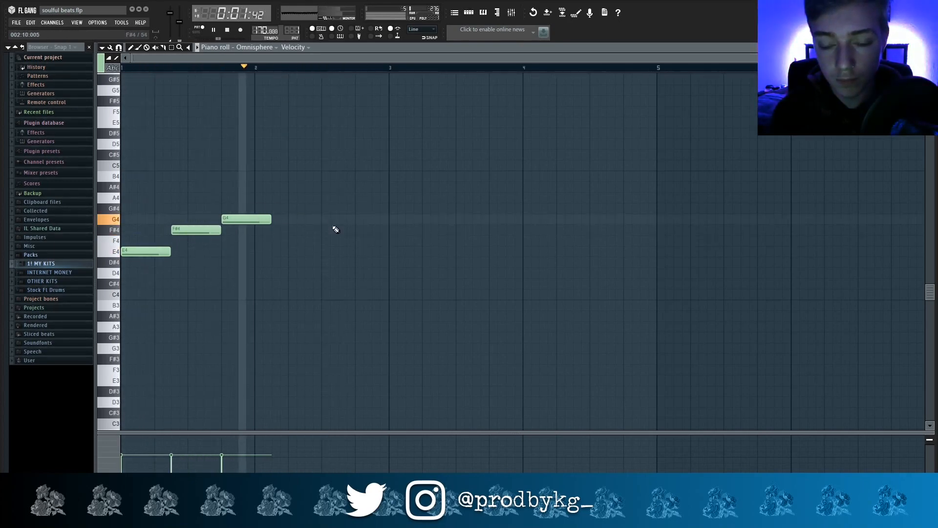
Add two G4 notes in bar 3 and an F#4 note midway through bar 4.
{"action": "left_click", "coordinate": [390, 218]}
{"action": "left_click", "coordinate": [491, 219]}
{"action": "left_click", "coordinate": [593, 219]}
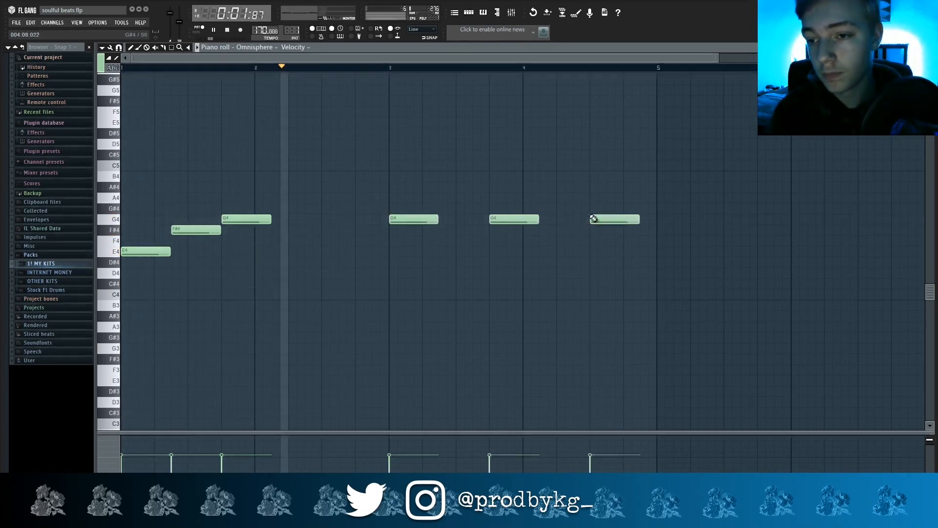
{"action": "right_click", "coordinate": [614, 216]}
{"action": "left_click", "coordinate": [592, 230]}
{"action": "key", "text": "space"}
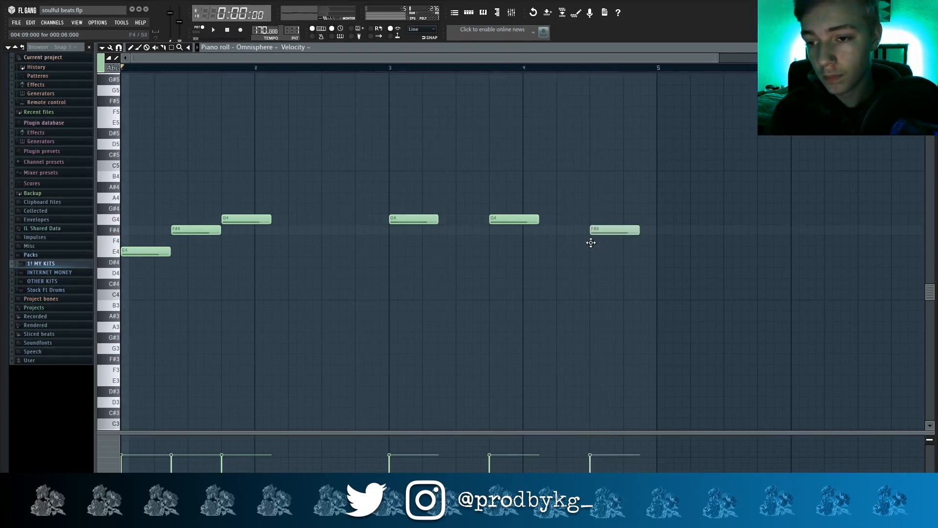
Select all the notes and apply legato so each one extends to the next.
{"action": "right_click", "coordinate": [659, 231]}
{"action": "key", "text": "ctrl+a"}
{"action": "key", "text": "ctrl+l"}
Stack E5 and B4 notes above the first E4 note to form the opening chord.
{"action": "left_click", "coordinate": [147, 199]}
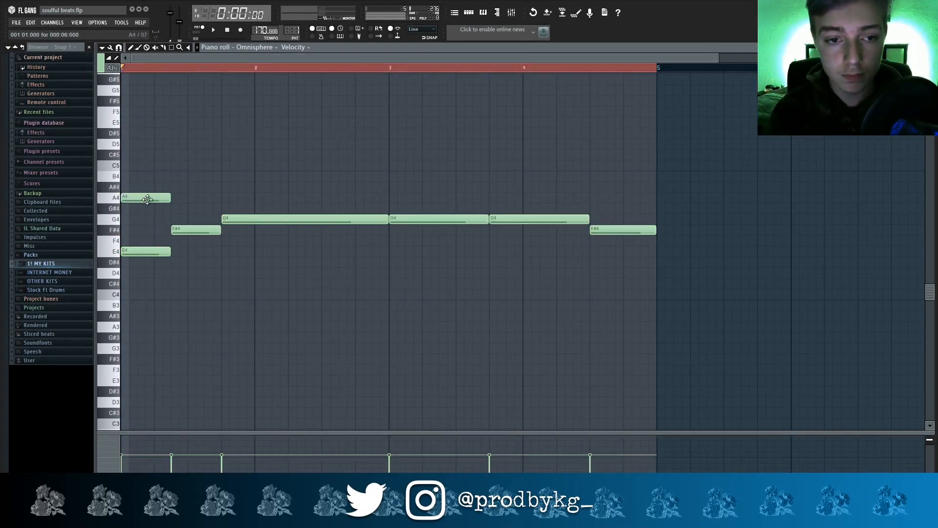
{"action": "scroll", "coordinate": [137, 235], "scroll_direction": "up", "scroll_amount": 3}
{"action": "right_click", "coordinate": [134, 259]}
{"action": "left_click", "coordinate": [132, 187]}
{"action": "left_click", "coordinate": [132, 250]}
{"action": "right_click", "coordinate": [147, 252]}
{"action": "key", "text": "space"}
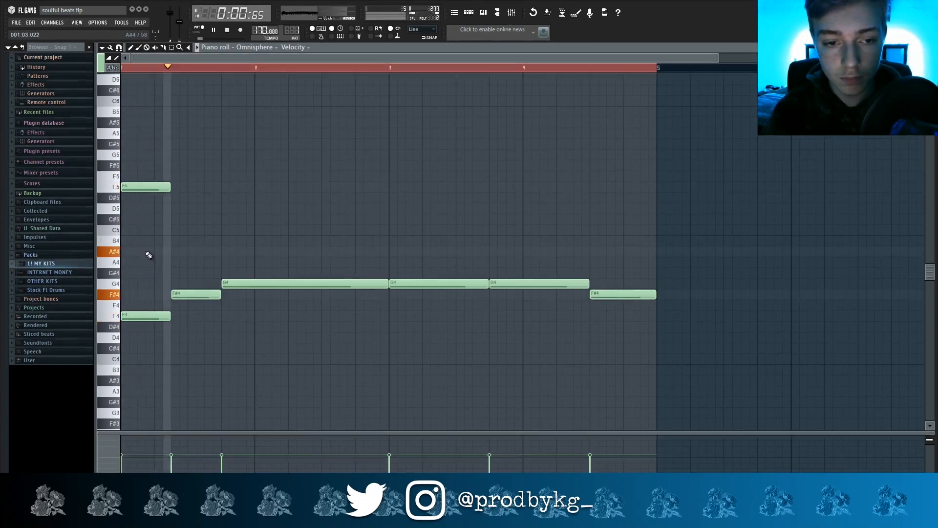
{"action": "left_click", "coordinate": [132, 241]}
{"action": "key", "text": "space"}
Stack C#5 and F#5 above the second note, and D5 and G5 above the first G4 note.
{"action": "left_click", "coordinate": [176, 219]}
{"action": "left_click", "coordinate": [176, 165]}
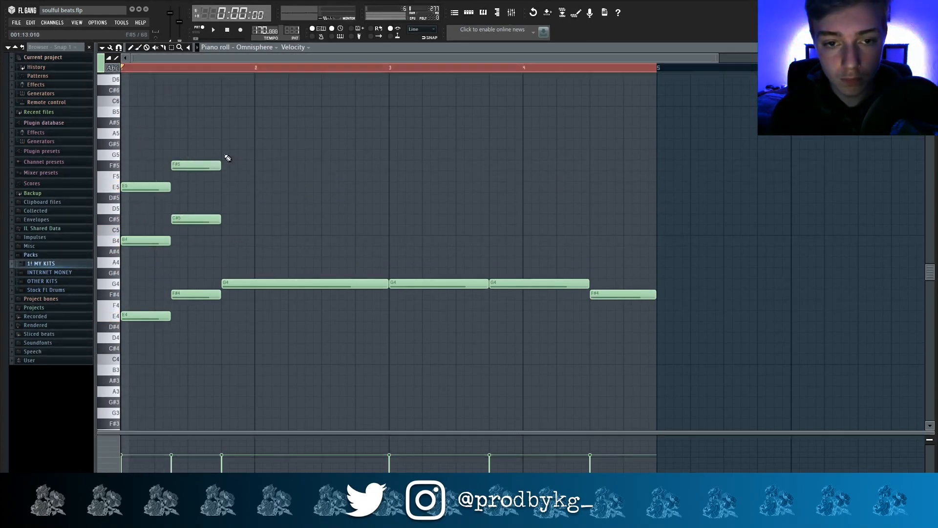
{"action": "left_click", "coordinate": [225, 155]}
{"action": "left_click", "coordinate": [223, 209]}
{"action": "key", "text": "space"}
{"action": "key", "text": "space"}
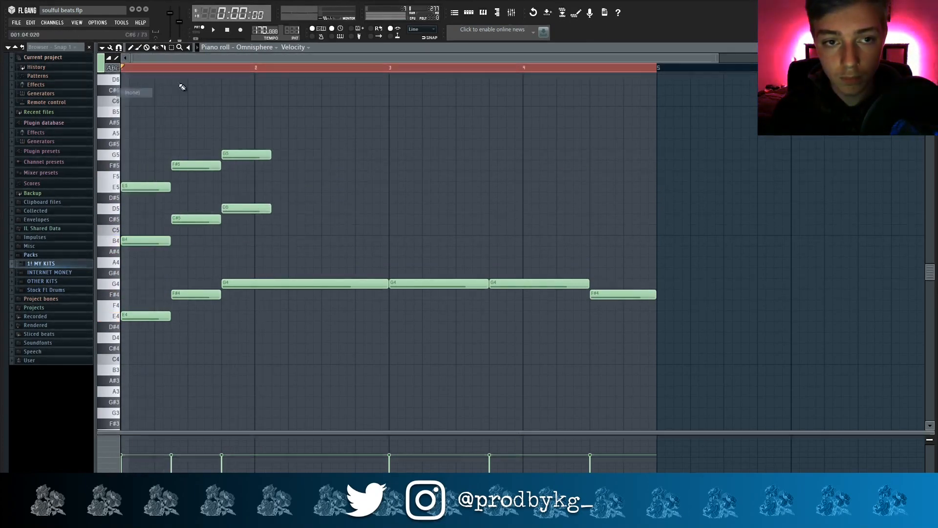
Stretch the G5 and D5 notes to bar 3, duplicate them there, and shorten the copies to match the G4 note below.
{"action": "left_click_drag", "start_coordinate": [309, 245], "coordinate": [229, 147]}
{"action": "left_click_drag", "start_coordinate": [270, 154], "coordinate": [433, 163]}
{"action": "key", "text": "ctrl+b"}
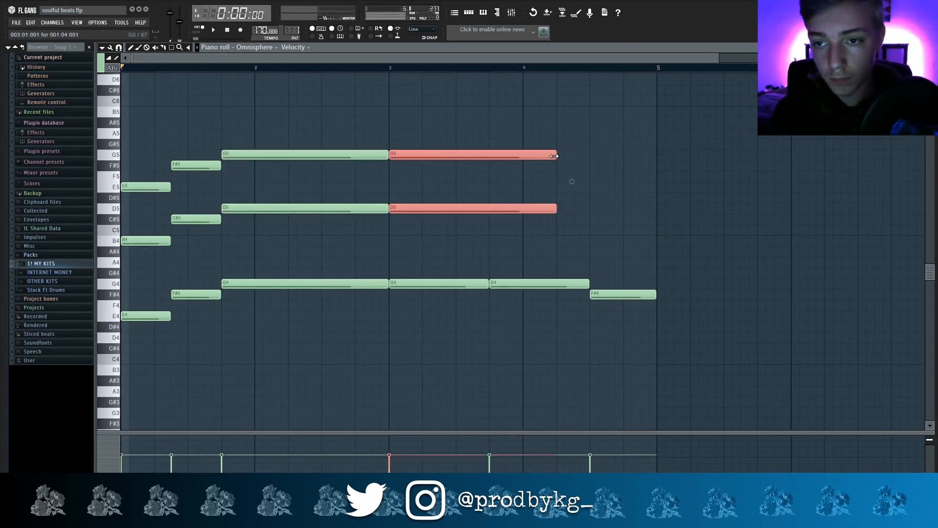
{"action": "left_click_drag", "start_coordinate": [555, 155], "coordinate": [488, 156]}
Duplicate the shortened G5 and D5 pair above the last G4 note and line it up with that note's start.
{"action": "key", "text": "ctrl+b"}
{"action": "key", "text": "ctrl+z"}
{"action": "scroll", "coordinate": [489, 178], "scroll_direction": "up", "scroll_amount": 3}
{"action": "scroll", "coordinate": [501, 211], "scroll_direction": "up", "scroll_amount": 1}
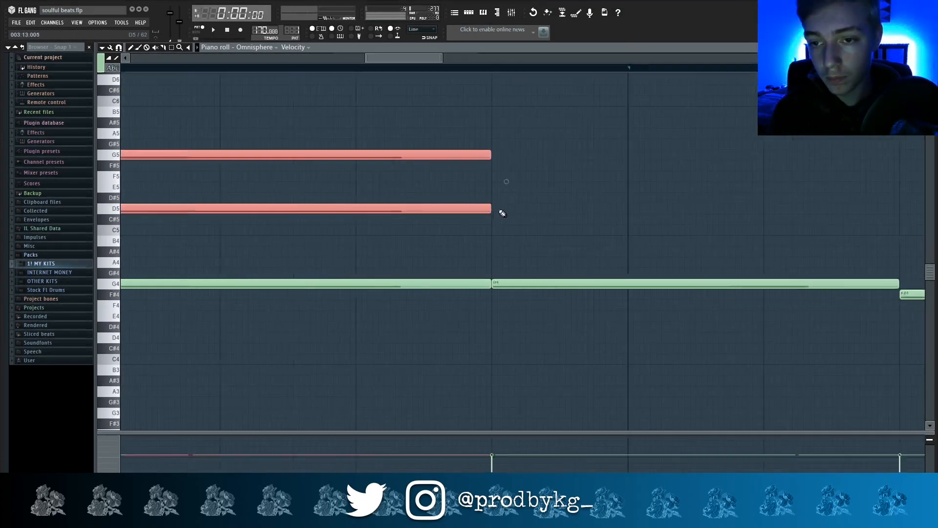
{"action": "key", "text": "ctrl+b"}
{"action": "scroll", "coordinate": [493, 244], "scroll_direction": "down", "scroll_amount": 5}
{"action": "scroll", "coordinate": [493, 246], "scroll_direction": "up", "scroll_amount": 3}
{"action": "left_click", "coordinate": [443, 219]}
{"action": "scroll", "coordinate": [456, 219], "scroll_direction": "up", "scroll_amount": 2}
{"action": "left_click_drag", "start_coordinate": [446, 211], "coordinate": [416, 158]}
{"action": "scroll", "coordinate": [329, 203], "scroll_direction": "up", "scroll_amount": 2}
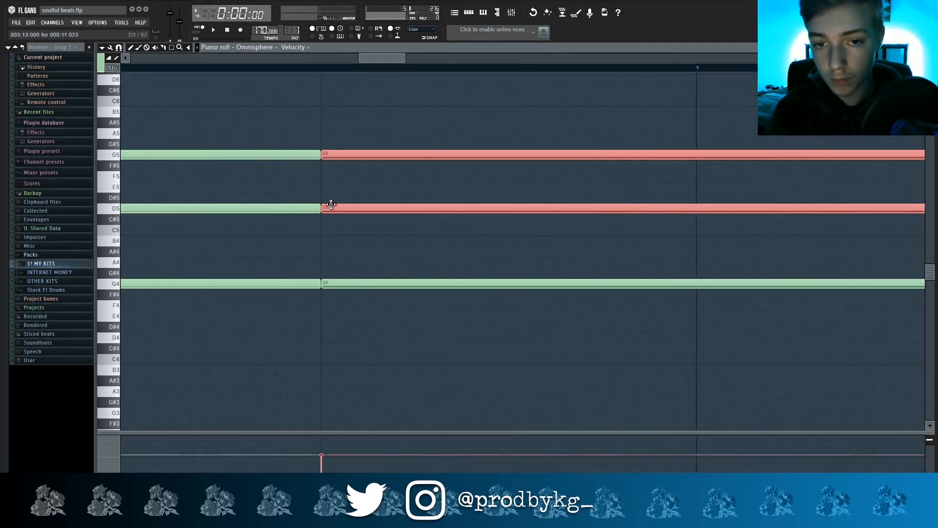
{"action": "scroll", "coordinate": [489, 220], "scroll_direction": "down", "scroll_amount": 5}
Add C#5 and F#5 above the final F#4 note, trim their ends to the start of bar 5, and play the chords.
{"action": "left_click", "coordinate": [501, 220]}
{"action": "scroll", "coordinate": [492, 219], "scroll_direction": "up", "scroll_amount": 5}
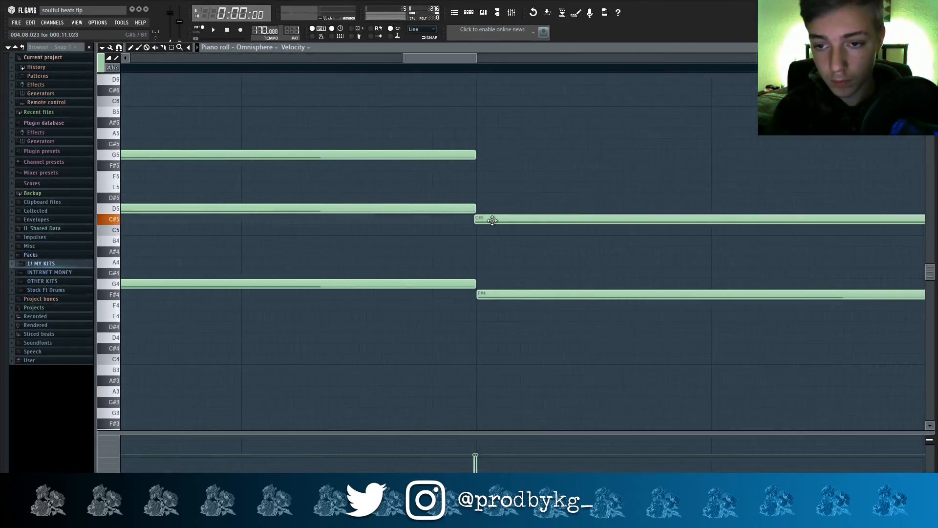
{"action": "left_click", "coordinate": [481, 166]}
{"action": "scroll", "coordinate": [480, 179], "scroll_direction": "down", "scroll_amount": 5}
{"action": "scroll", "coordinate": [513, 195], "scroll_direction": "up", "scroll_amount": 1}
{"action": "left_click_drag", "start_coordinate": [491, 245], "coordinate": [493, 150]}
{"action": "scroll", "coordinate": [492, 150], "scroll_direction": "up", "scroll_amount": 2}
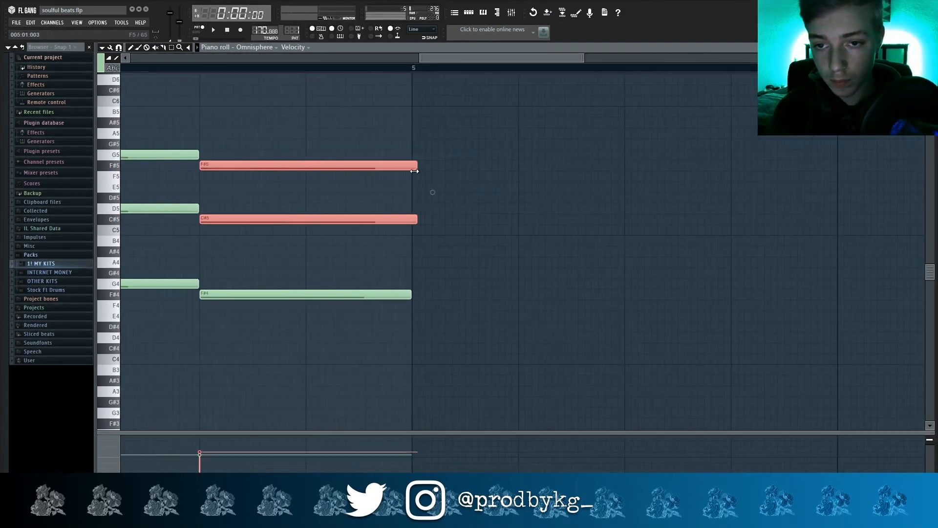
{"action": "left_click_drag", "start_coordinate": [417, 174], "coordinate": [341, 174]}
{"action": "scroll", "coordinate": [341, 174], "scroll_direction": "down", "scroll_amount": 3}
{"action": "key", "text": "ctrl+d"}
{"action": "key", "text": "space"}
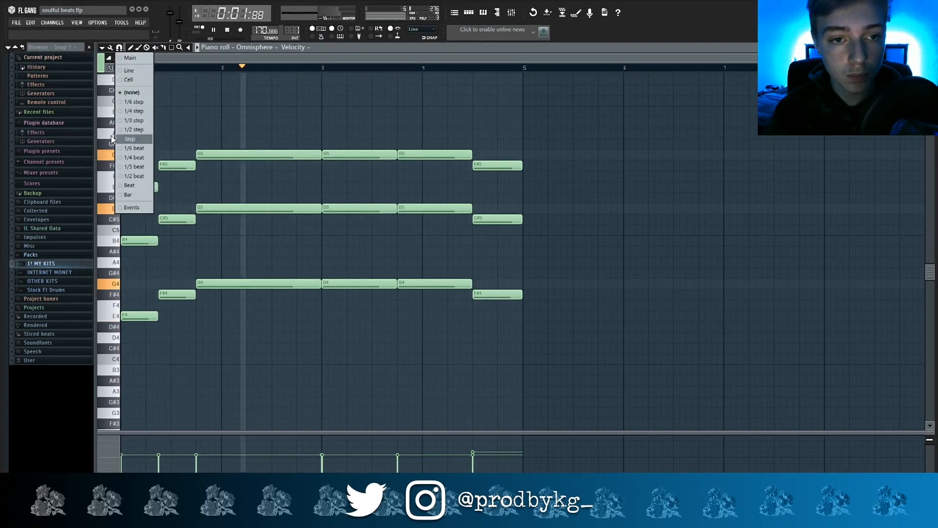
{"action": "key", "text": "space"}
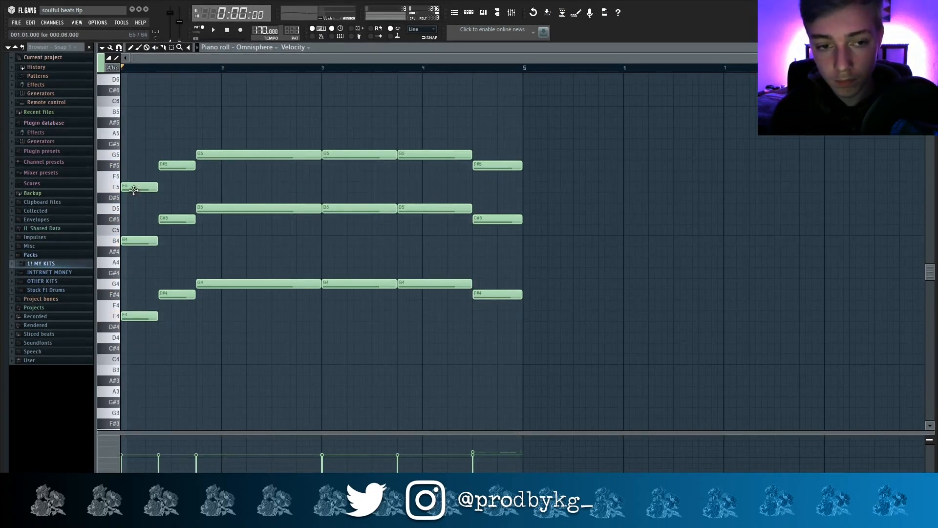
Add a top voice above the chords with the notes B5, E6, three D6 notes and a final C#6.
{"action": "left_click_drag", "start_coordinate": [170, 143], "coordinate": [147, 112]}
{"action": "scroll", "coordinate": [162, 175], "scroll_direction": "up", "scroll_amount": 3}
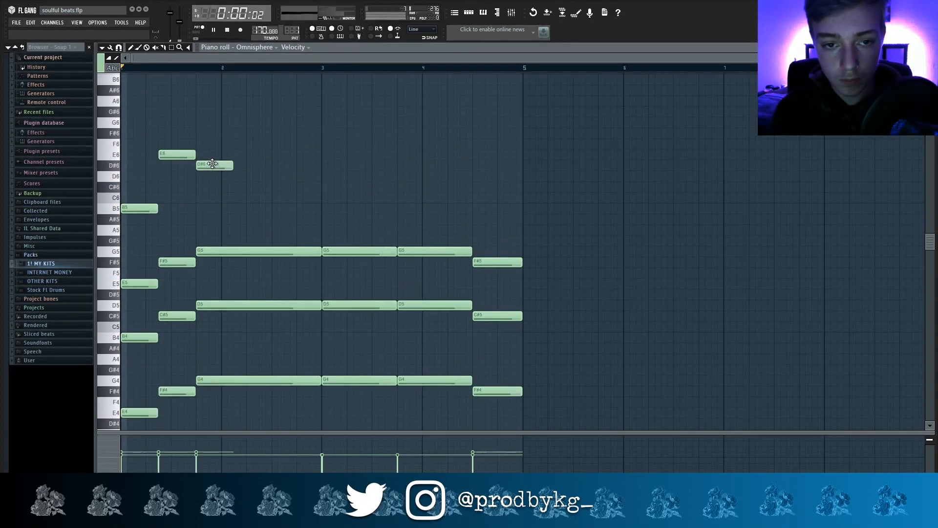
{"action": "left_click_drag", "start_coordinate": [212, 164], "coordinate": [212, 175]}
{"action": "left_click", "coordinate": [324, 177]}
{"action": "left_click", "coordinate": [398, 177]}
{"action": "left_click", "coordinate": [479, 188]}
Align the C#6 note with the last chord and extend the top-voice notes to meet each other using legato.
{"action": "key", "text": "space"}
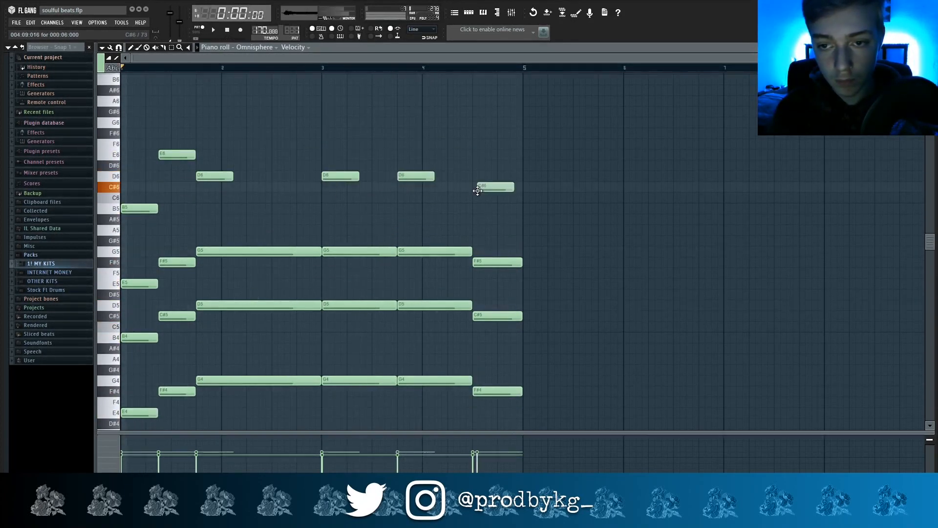
{"action": "key", "text": "space"}
{"action": "left_click_drag", "start_coordinate": [477, 191], "coordinate": [520, 192]}
{"action": "key", "text": "ctrl+l"}
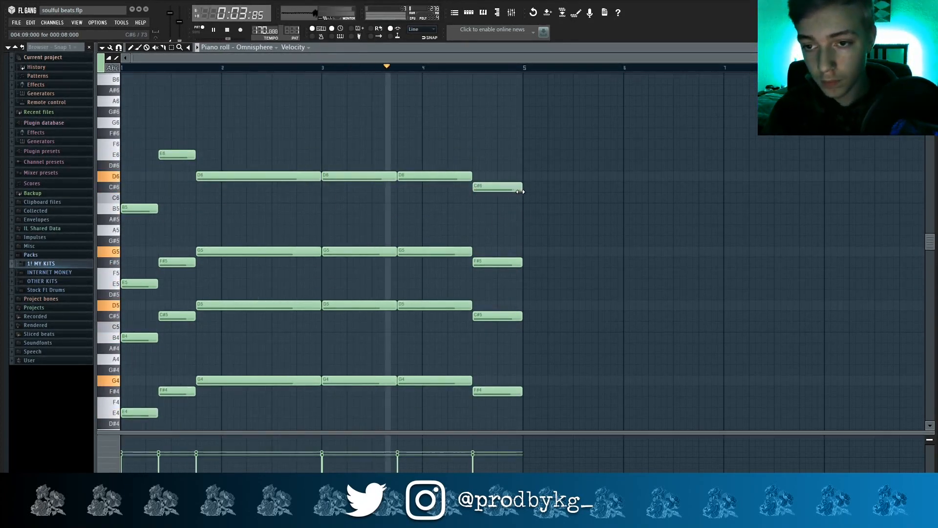
Move the second chord's top note down to A5 and play the progression.
{"action": "left_click_drag", "start_coordinate": [185, 155], "coordinate": [184, 284]}
{"action": "scroll", "coordinate": [185, 161], "scroll_direction": "down", "scroll_amount": 1}
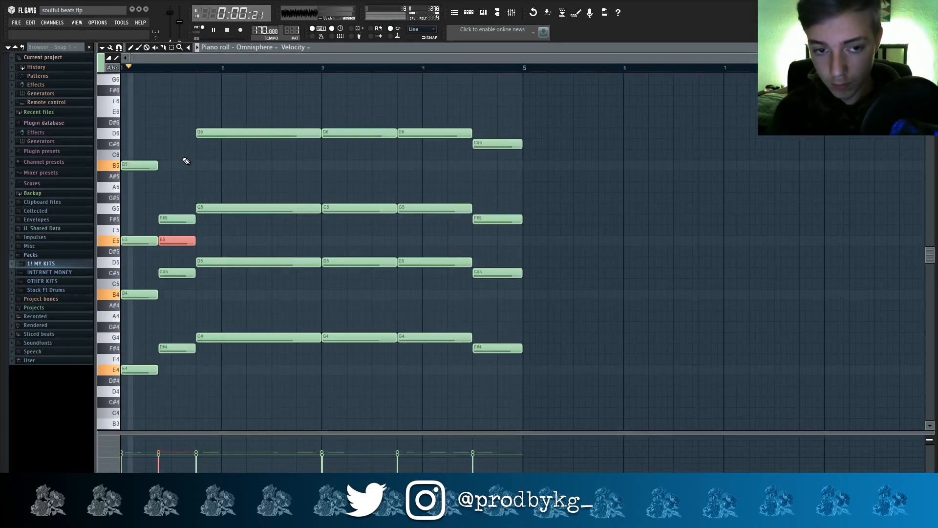
{"action": "key", "text": "shift+Up"}
{"action": "key", "text": "shift+Up"}
{"action": "key", "text": "shift+Up"}
{"action": "key", "text": "shift+Up"}
{"action": "key", "text": "shift+Up"}
{"action": "key", "text": "shift+Up"}
{"action": "key", "text": "space"}
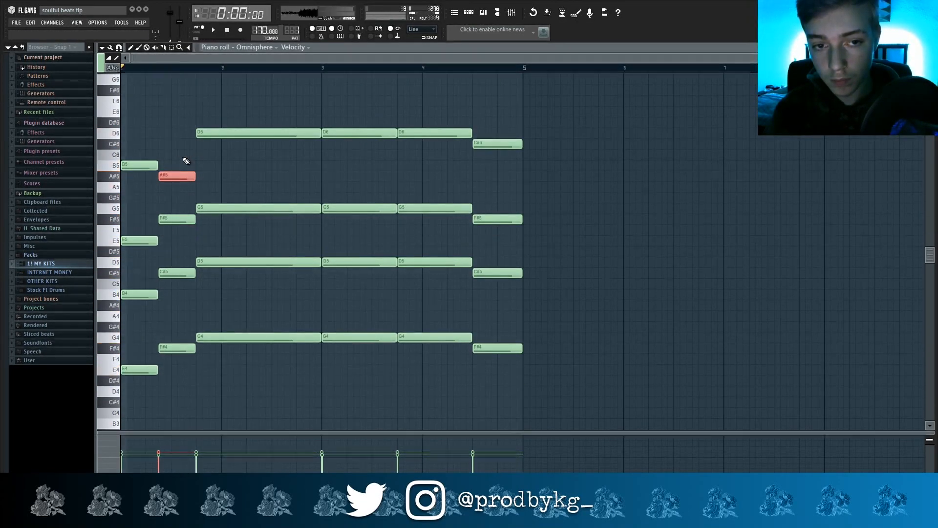
{"action": "key", "text": "shift+Down"}
{"action": "key", "text": "space"}
Lower the velocity of the top-voice notes, and strum all the chord notes.
{"action": "left_click_drag", "start_coordinate": [528, 97], "coordinate": [142, 189]}
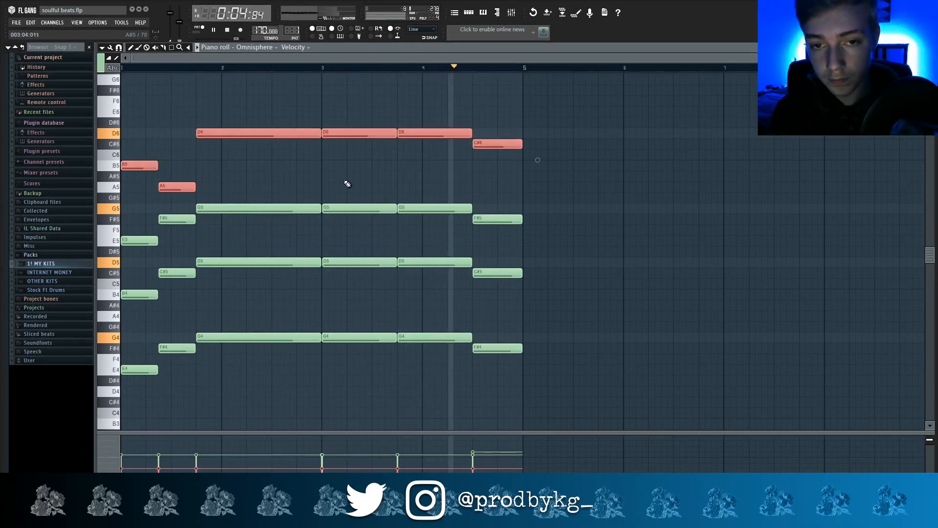
{"action": "key", "text": "ctrl+d"}
{"action": "key", "text": "ctrl+a"}
{"action": "key", "text": "alt+s"}
{"action": "key", "text": "Return"}
{"action": "left_click", "coordinate": [278, 369]}
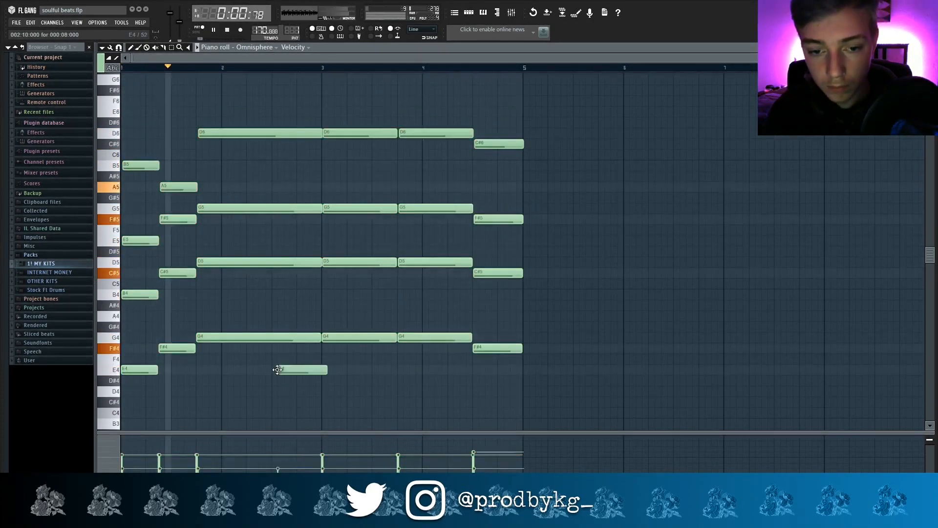
{"action": "right_click", "coordinate": [278, 369]}
Examine the staggered note starts of the strummed chords across the pattern during playback.
{"action": "scroll", "coordinate": [316, 145], "scroll_direction": "up", "scroll_amount": 5}
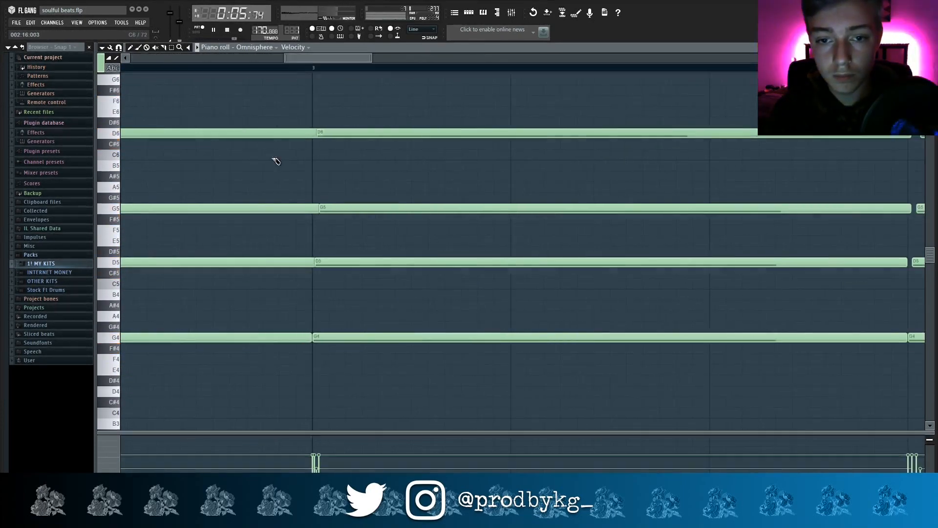
{"action": "scroll", "coordinate": [408, 196], "scroll_direction": "down", "scroll_amount": 5}
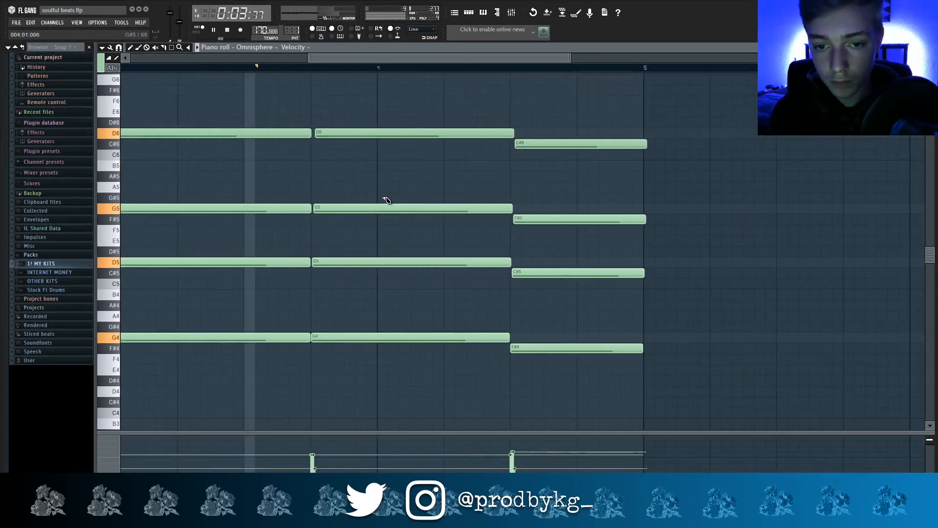
{"action": "scroll", "coordinate": [523, 254], "scroll_direction": "up", "scroll_amount": 2}
{"action": "scroll", "coordinate": [489, 205], "scroll_direction": "down", "scroll_amount": 4}
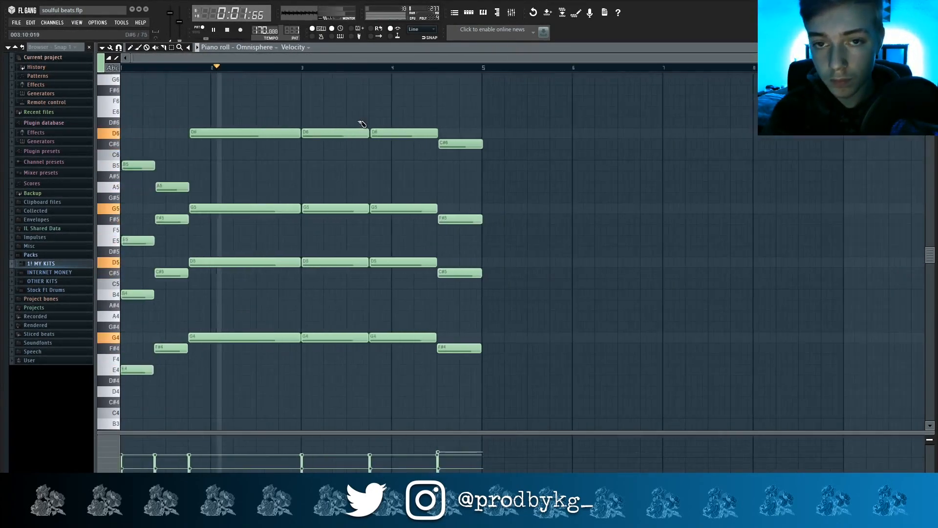
{"action": "scroll", "coordinate": [362, 123], "scroll_direction": "up", "scroll_amount": 3}
{"action": "scroll", "coordinate": [318, 137], "scroll_direction": "down", "scroll_amount": 4}
{"action": "scroll", "coordinate": [279, 144], "scroll_direction": "up", "scroll_amount": 1}
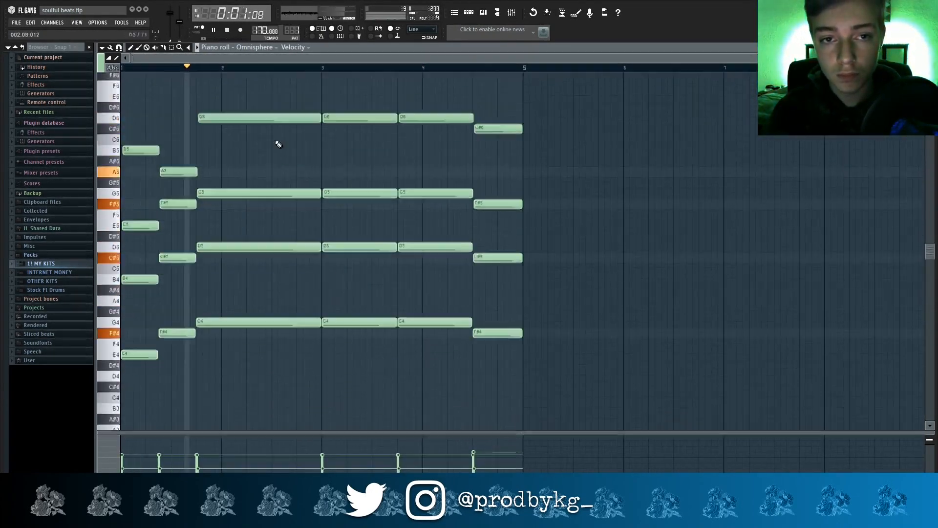
Stop playback and add an Xpand!2 instrument channel for the bass.
{"action": "scroll", "coordinate": [489, 234], "scroll_direction": "up", "scroll_amount": 2}
{"action": "key", "text": "space"}
{"action": "key", "text": "F6"}
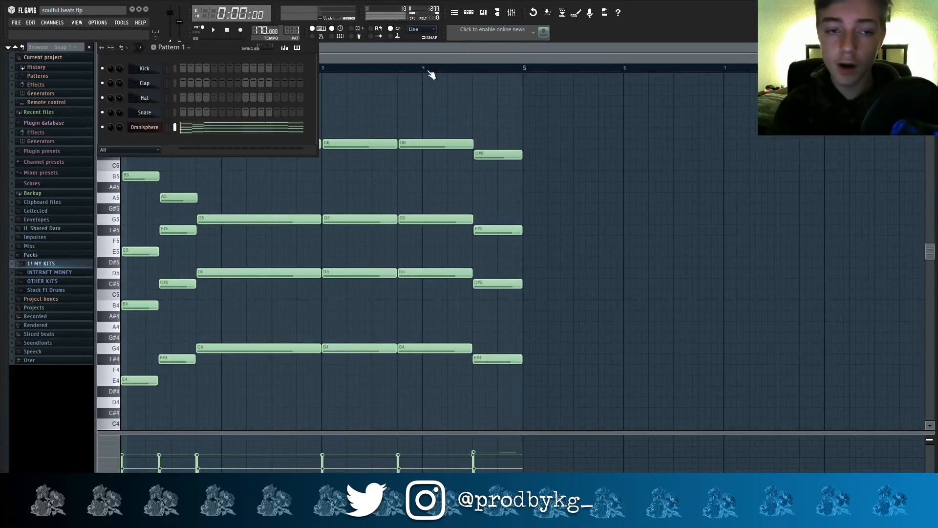
{"action": "left_click", "coordinate": [371, 51]}
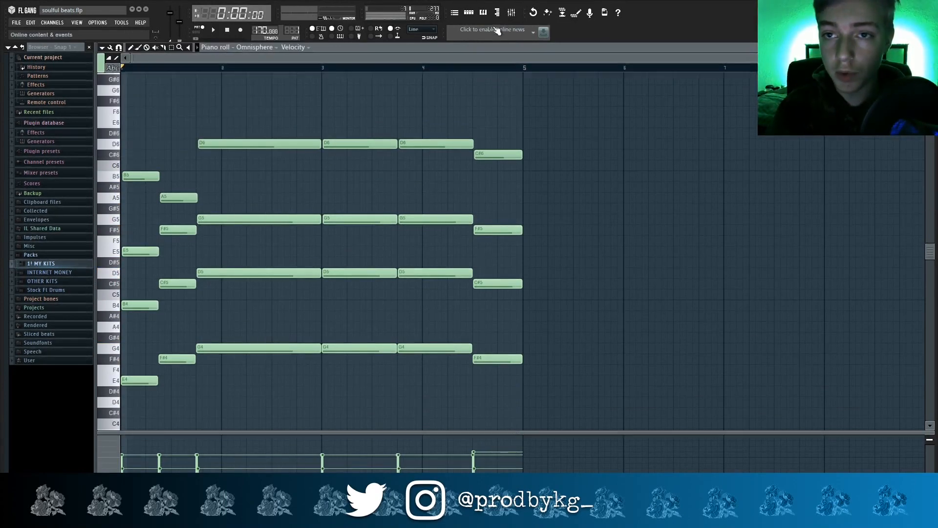
{"action": "left_click", "coordinate": [53, 24]}
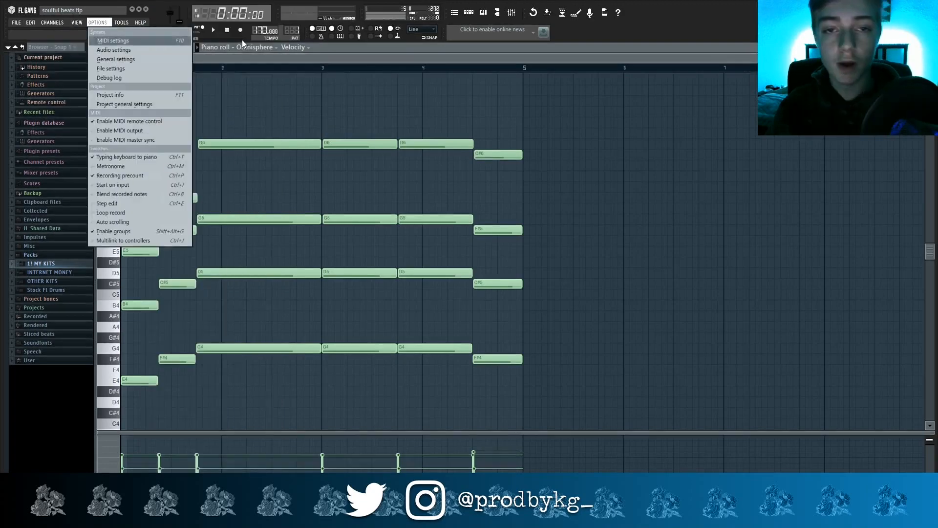
{"action": "left_click", "coordinate": [271, 41]}
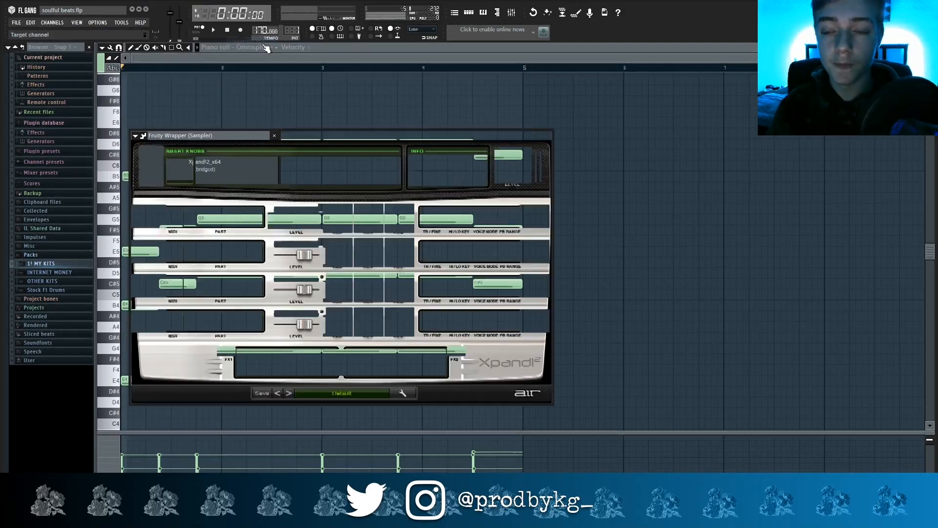
Load the Soft Finger Bass sound from 023 Basses into part A of Xpand!2 and close the plugin.
{"action": "left_click", "coordinate": [228, 226]}
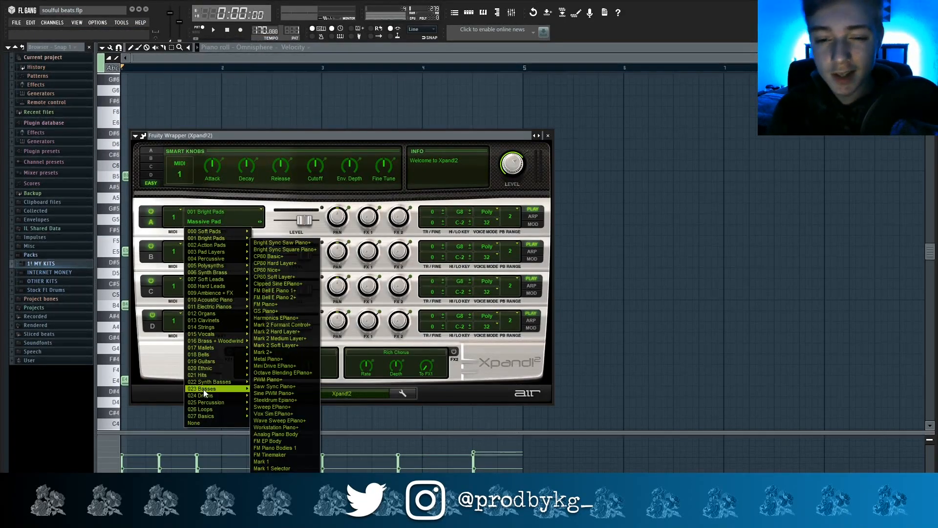
{"action": "mouse_move", "coordinate": [208, 362]}
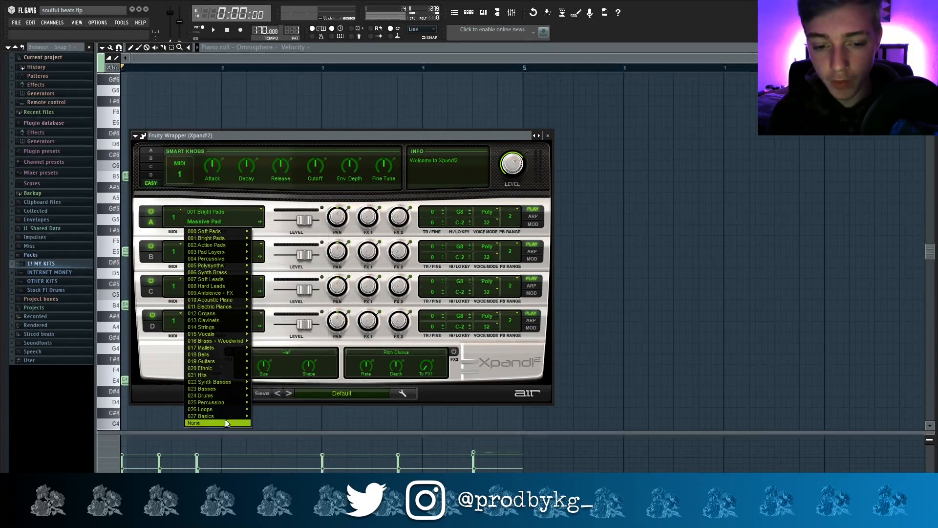
{"action": "mouse_move", "coordinate": [213, 389]}
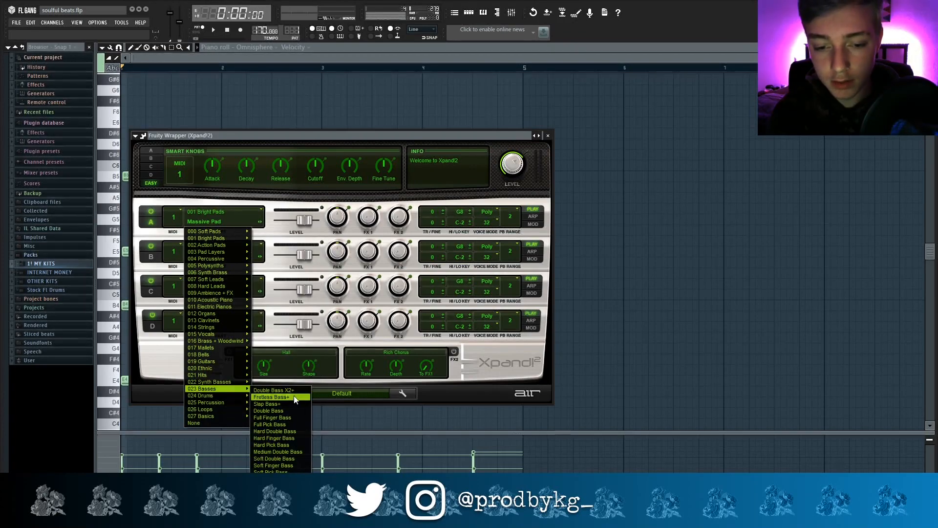
{"action": "left_click", "coordinate": [285, 464]}
{"action": "left_click", "coordinate": [392, 50]}
Play the chord pattern briefly and open the piano roll of the Xpand!2 channel.
{"action": "scroll", "coordinate": [432, 126], "scroll_direction": "up", "scroll_amount": 2}
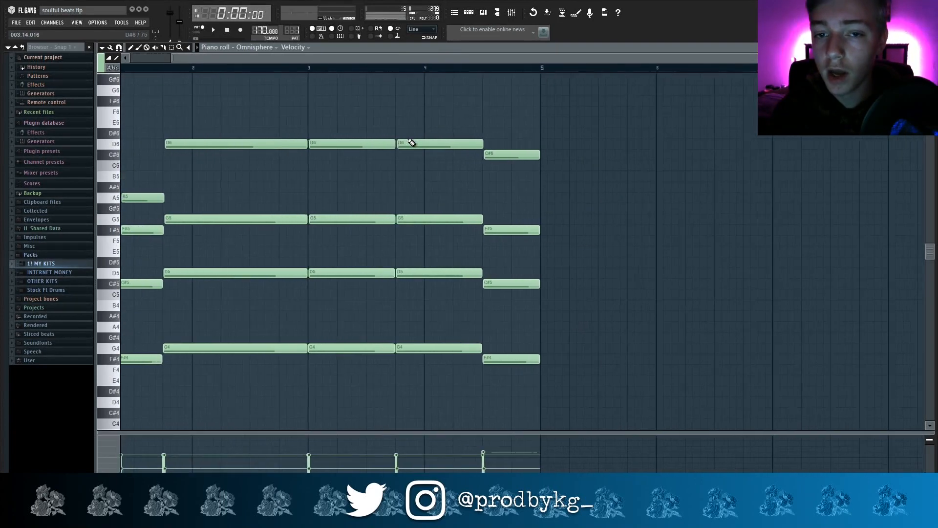
{"action": "scroll", "coordinate": [412, 142], "scroll_direction": "down", "scroll_amount": 2}
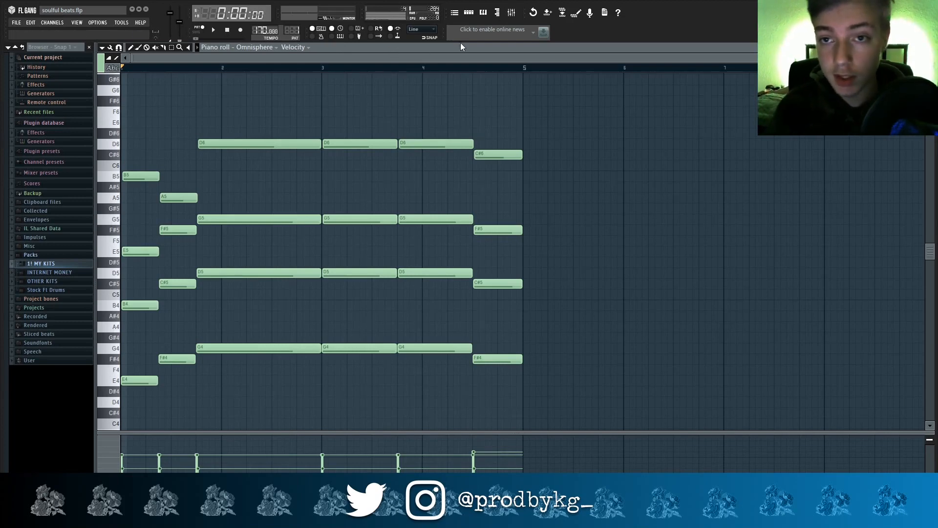
{"action": "key", "text": "space"}
{"action": "left_click", "coordinate": [469, 15]}
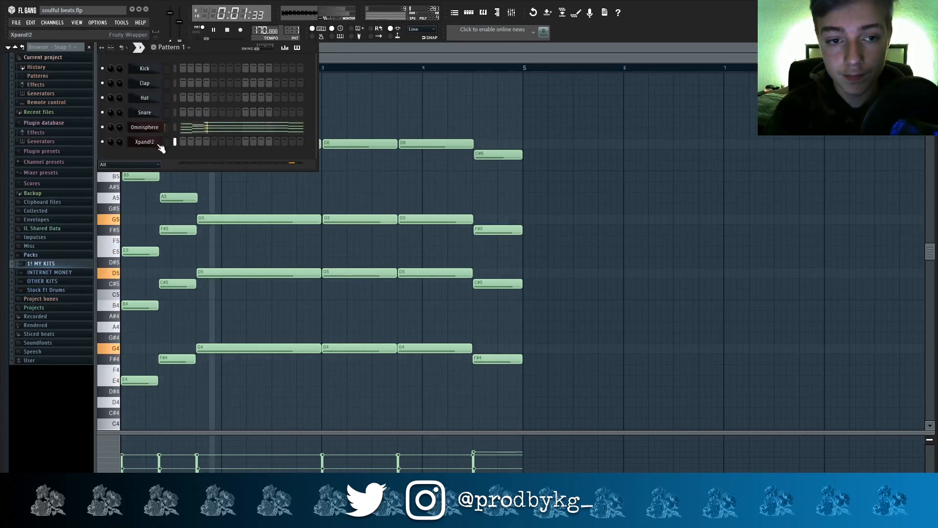
{"action": "right_click", "coordinate": [160, 145]}
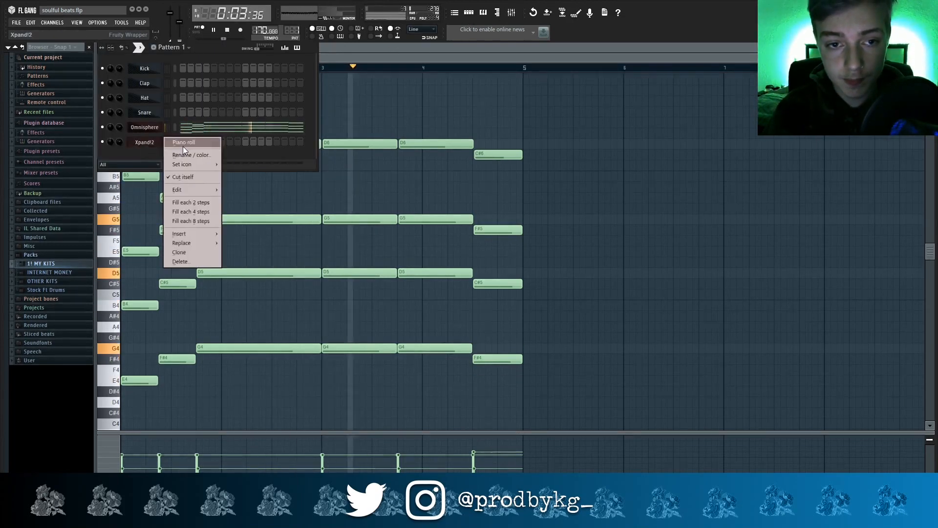
{"action": "left_click", "coordinate": [182, 145]}
{"action": "scroll", "coordinate": [198, 220], "scroll_direction": "down", "scroll_amount": 1}
{"action": "key", "text": "space"}
Place bass notes E4, F#4 and G4 on the root notes of the first three chords.
{"action": "left_click", "coordinate": [128, 338]}
{"action": "scroll", "coordinate": [132, 337], "scroll_direction": "up", "scroll_amount": 5}
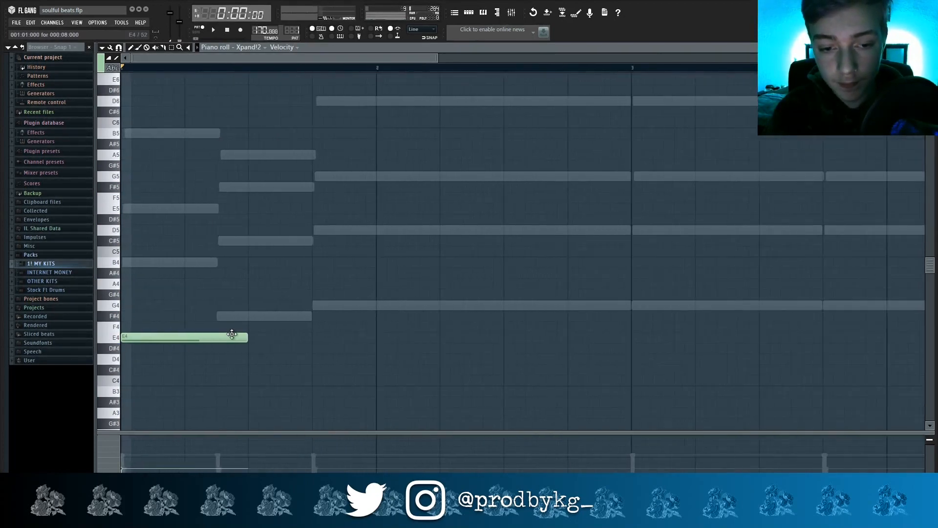
{"action": "key", "text": "space"}
{"action": "left_click", "coordinate": [264, 317]}
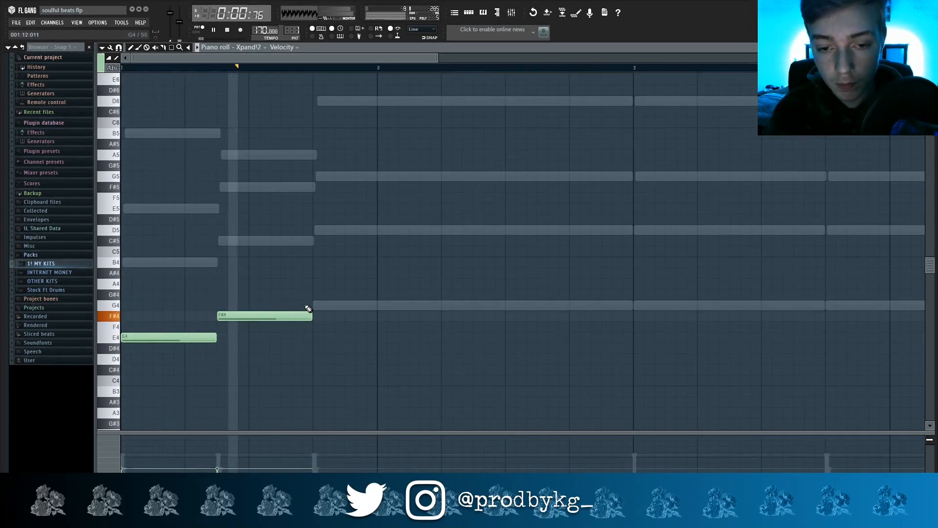
{"action": "left_click", "coordinate": [318, 305]}
{"action": "scroll", "coordinate": [351, 305], "scroll_direction": "down", "scroll_amount": 4}
{"action": "key", "text": "space"}
{"action": "scroll", "coordinate": [290, 324], "scroll_direction": "up", "scroll_amount": 1}
{"action": "key", "text": "space"}
{"action": "scroll", "coordinate": [273, 326], "scroll_direction": "down", "scroll_amount": 1}
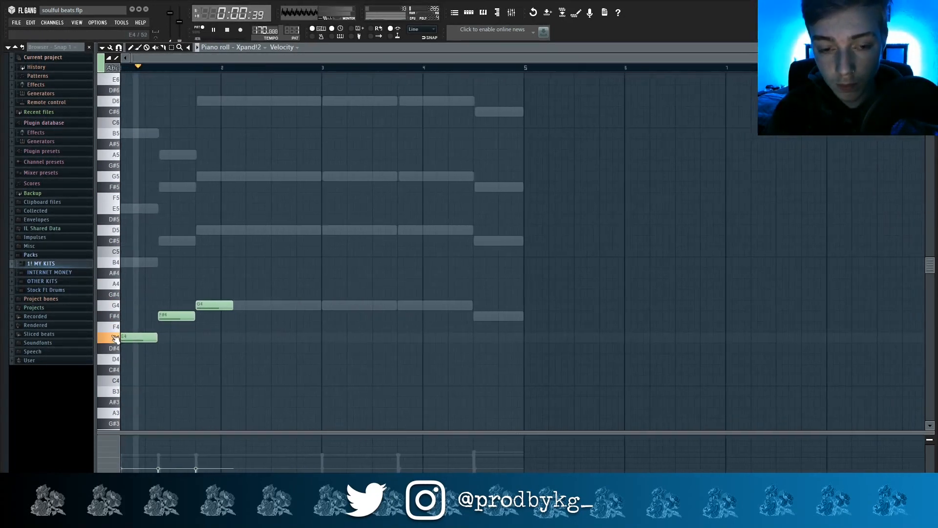
Add G4 bass notes under the fourth and fifth chords and an F#4 under the last chord.
{"action": "scroll", "coordinate": [125, 336], "scroll_direction": "up", "scroll_amount": 5}
{"action": "scroll", "coordinate": [488, 327], "scroll_direction": "down", "scroll_amount": 3}
{"action": "scroll", "coordinate": [401, 331], "scroll_direction": "up", "scroll_amount": 3}
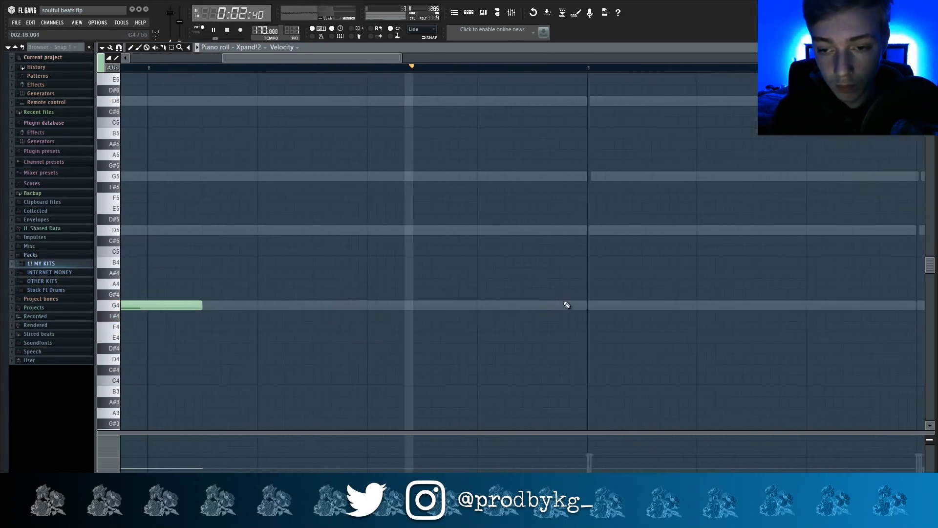
{"action": "left_click", "coordinate": [591, 305]}
{"action": "scroll", "coordinate": [577, 313], "scroll_direction": "down", "scroll_amount": 4}
{"action": "scroll", "coordinate": [564, 315], "scroll_direction": "up", "scroll_amount": 4}
{"action": "left_click", "coordinate": [359, 305]}
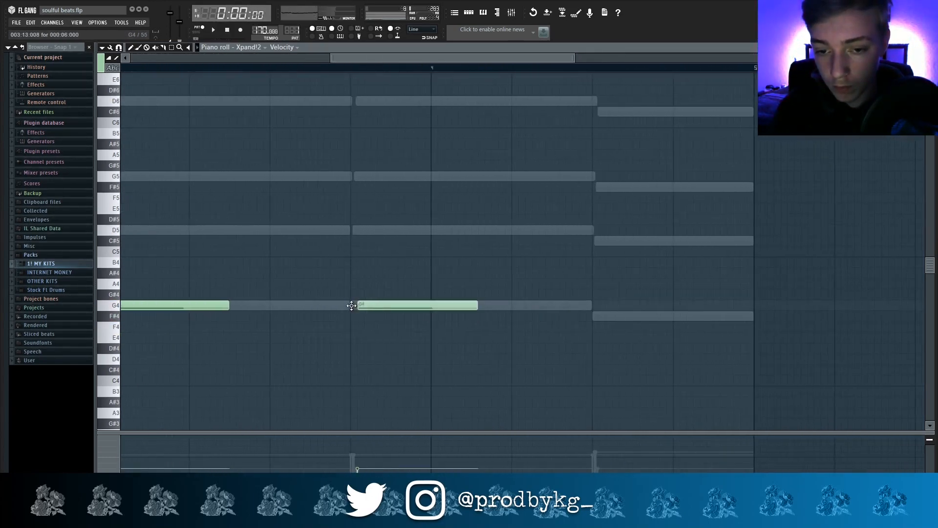
{"action": "left_click", "coordinate": [593, 316]}
{"action": "left_click", "coordinate": [617, 337]}
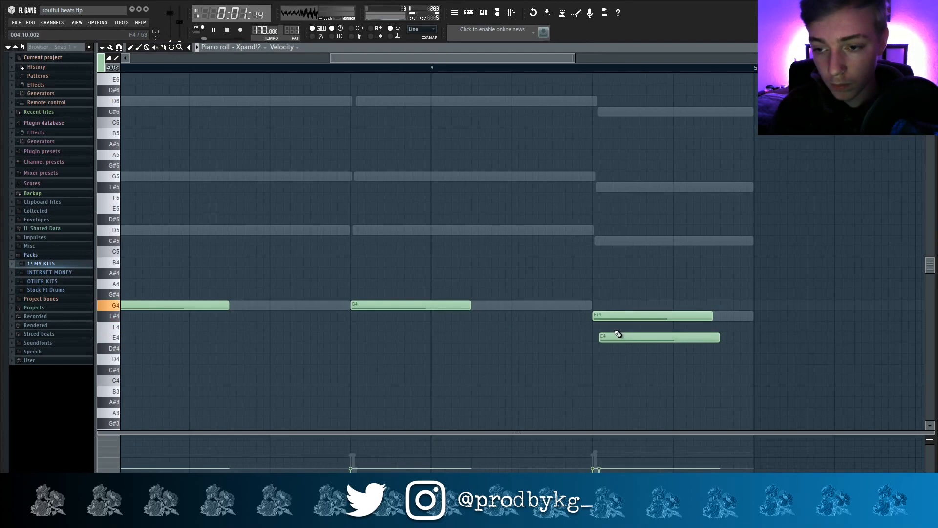
Extend the bass notes to meet each other using legato, and transpose the whole bass line down one octave.
{"action": "key", "text": "ctrl+l"}
{"action": "right_click", "coordinate": [763, 314]}
{"action": "scroll", "coordinate": [771, 331], "scroll_direction": "down", "scroll_amount": 4}
{"action": "key", "text": "ctrl+a"}
{"action": "key", "text": "space"}
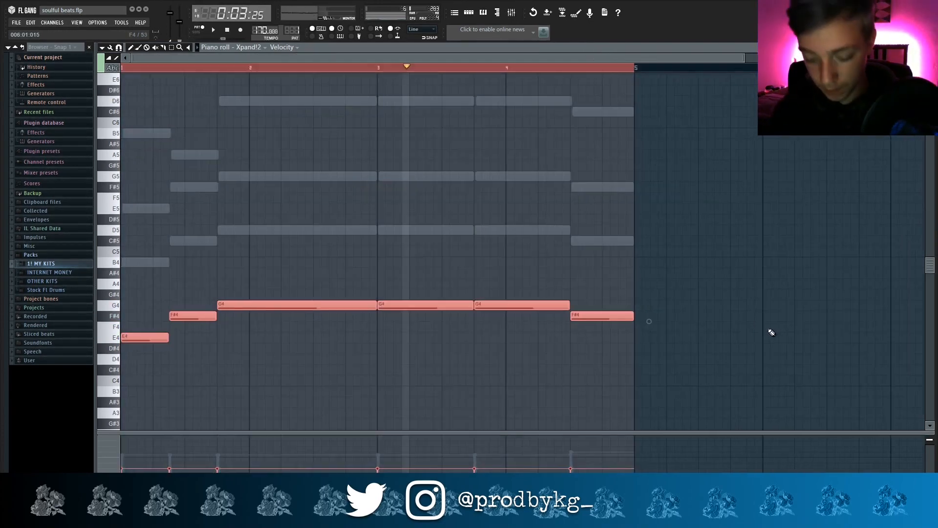
{"action": "key", "text": "ctrl+Down"}
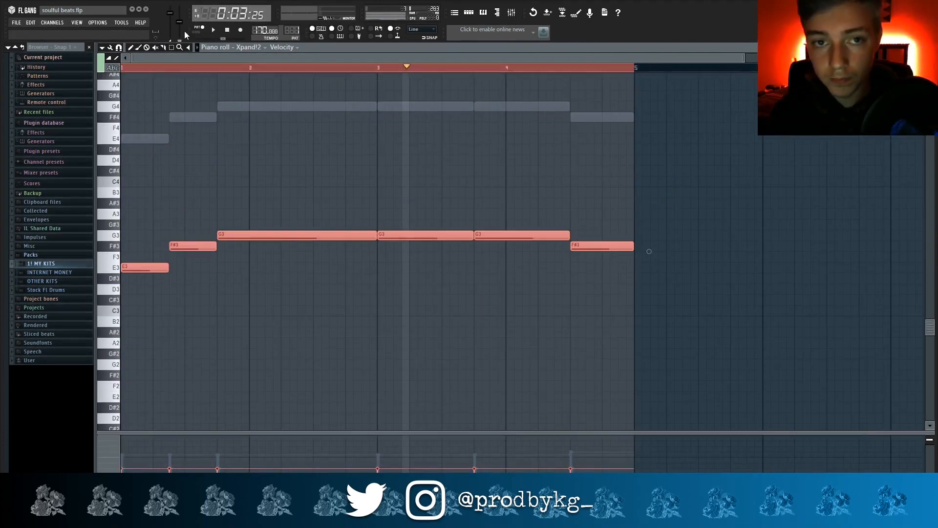
{"action": "left_click", "coordinate": [227, 30]}
{"action": "key", "text": "space"}
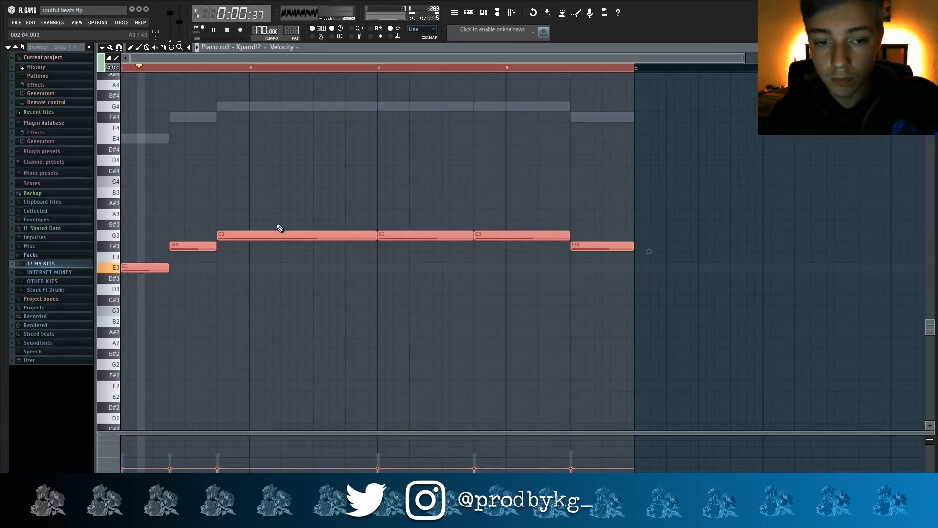
Shorten the first G3 bass note and fill the gap before bar 3 with short E3 and F#3 notes.
{"action": "left_click", "coordinate": [301, 289]}
{"action": "right_click", "coordinate": [319, 290]}
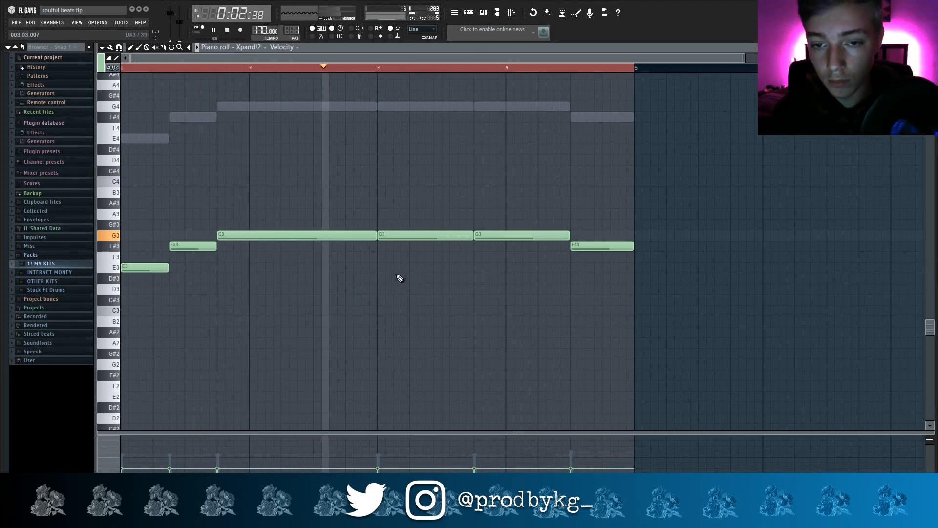
{"action": "key", "text": "space"}
{"action": "left_click_drag", "start_coordinate": [375, 235], "coordinate": [345, 236]}
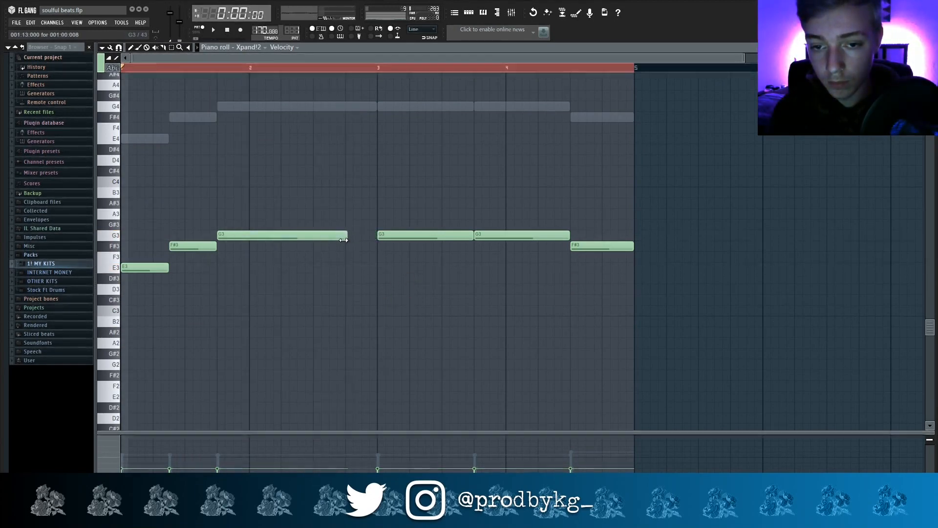
{"action": "key", "text": "space"}
{"action": "left_click_drag", "start_coordinate": [347, 276], "coordinate": [348, 268]}
{"action": "left_click_drag", "start_coordinate": [358, 257], "coordinate": [362, 245]}
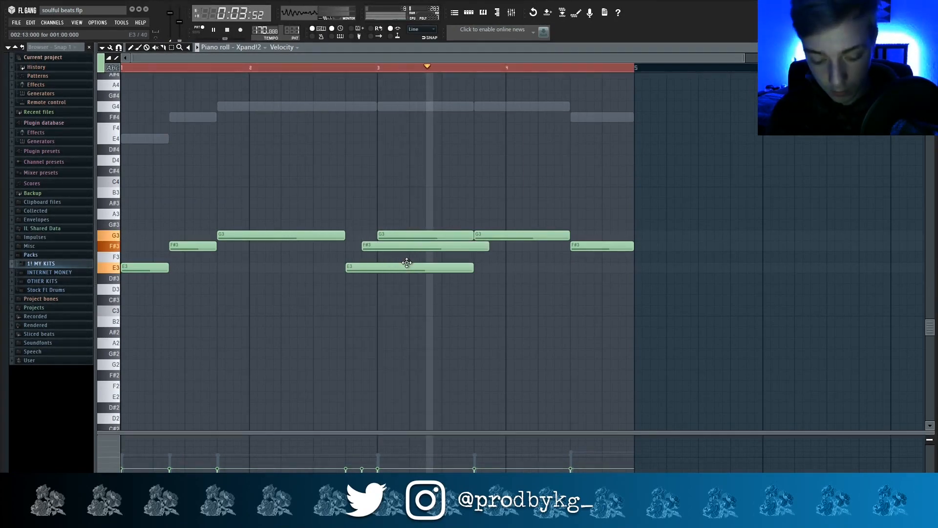
{"action": "key", "text": "ctrl+l"}
{"action": "key", "text": "space"}
{"action": "key", "text": "space"}
{"action": "left_click", "coordinate": [440, 311]}
{"action": "right_click", "coordinate": [446, 313]}
{"action": "left_click", "coordinate": [423, 290]}
{"action": "right_click", "coordinate": [422, 288]}
{"action": "scroll", "coordinate": [370, 283], "scroll_direction": "up", "scroll_amount": 5}
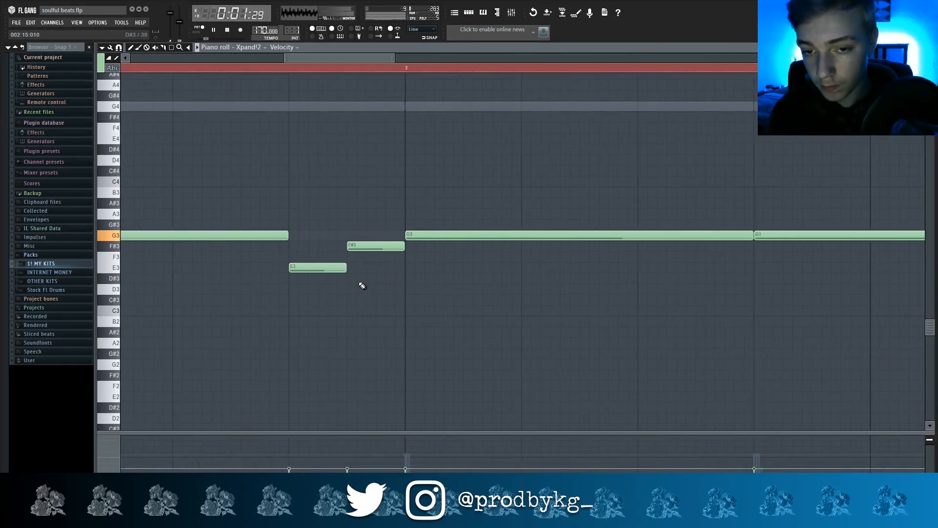
{"action": "scroll", "coordinate": [347, 280], "scroll_direction": "down", "scroll_amount": 5}
{"action": "left_click_drag", "start_coordinate": [362, 281], "coordinate": [468, 292]}
{"action": "right_click", "coordinate": [473, 280]}
Shorten the last long G3 bass note in bar 4 and add short A3 and G3 notes leading into the final F#3.
{"action": "scroll", "coordinate": [487, 281], "scroll_direction": "up", "scroll_amount": 4}
{"action": "key", "text": "space"}
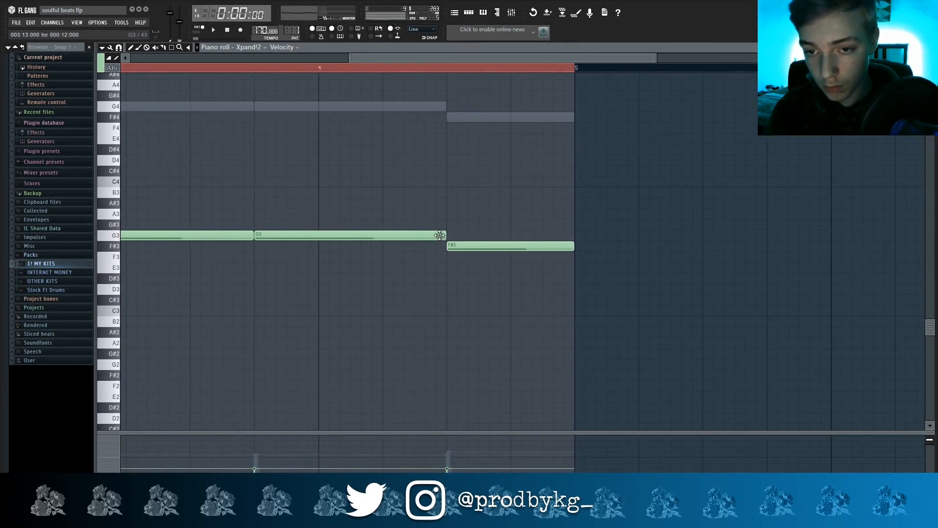
{"action": "left_click", "coordinate": [386, 235]}
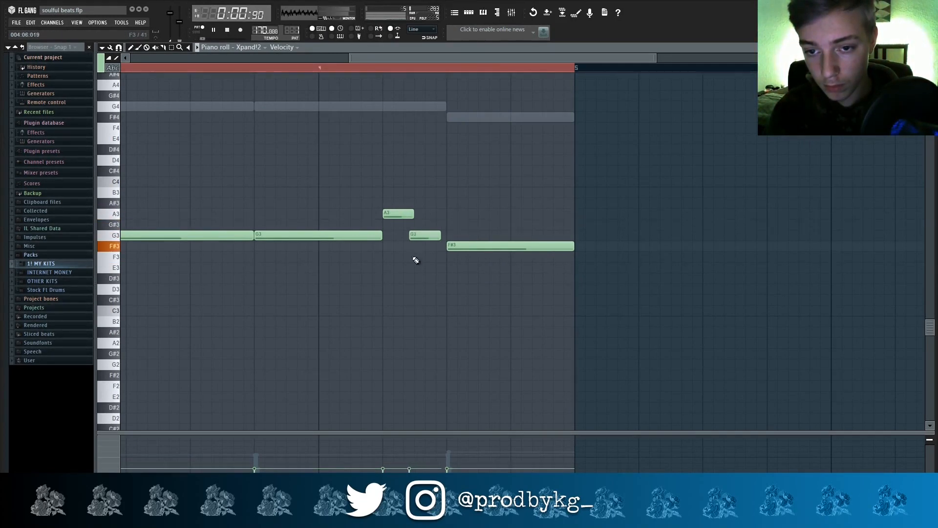
{"action": "right_click", "coordinate": [458, 277]}
{"action": "scroll", "coordinate": [444, 339], "scroll_direction": "down", "scroll_amount": 3}
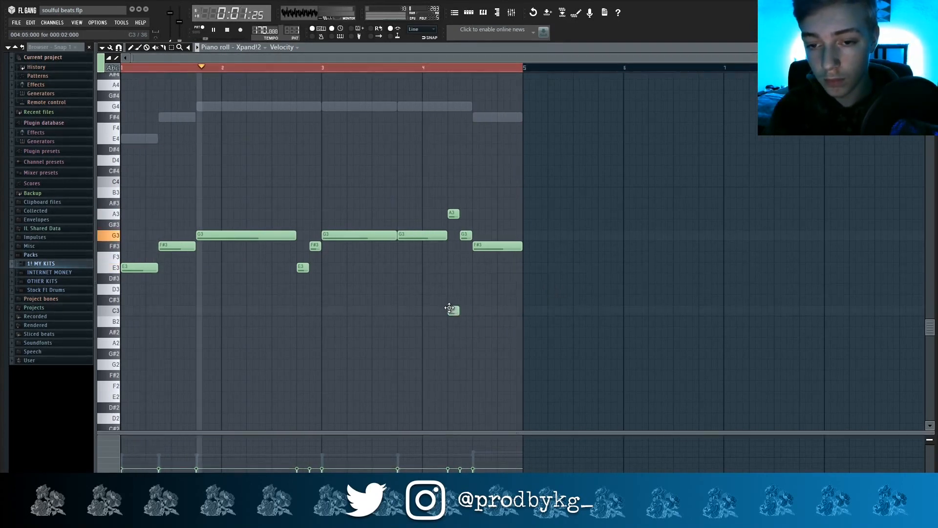
{"action": "scroll", "coordinate": [484, 307], "scroll_direction": "up", "scroll_amount": 3}
{"action": "scroll", "coordinate": [493, 276], "scroll_direction": "down", "scroll_amount": 3}
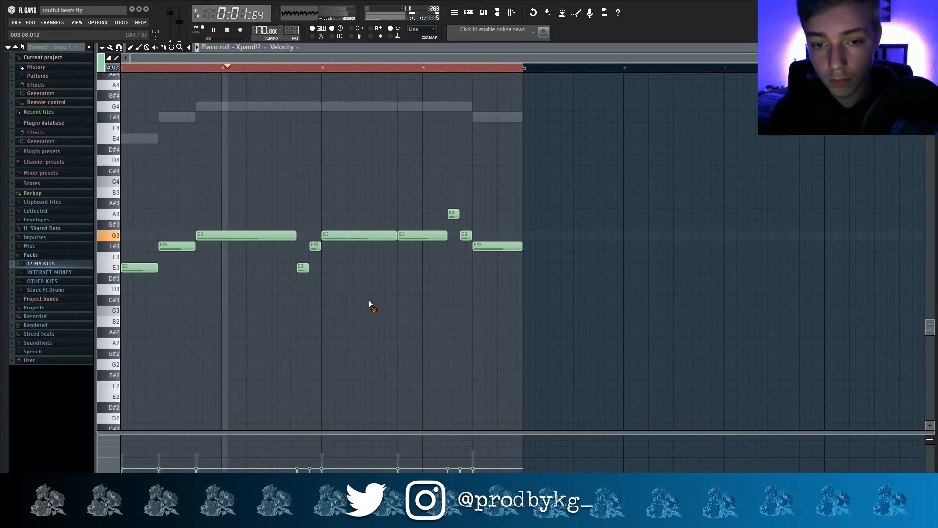
{"action": "key", "text": "space"}
Transpose all the Omnisphere chord notes down three semitones.
{"action": "left_click", "coordinate": [248, 48]}
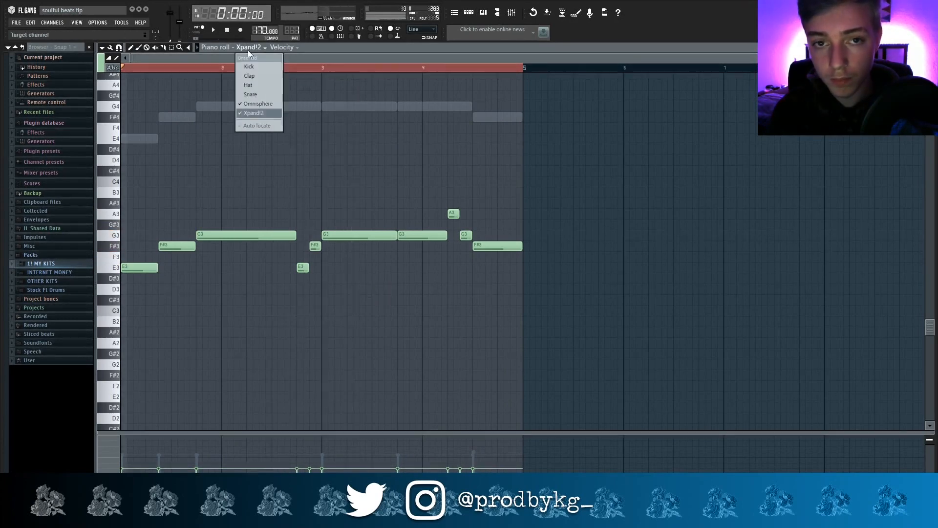
{"action": "left_click", "coordinate": [273, 105]}
{"action": "key", "text": "ctrl+a"}
{"action": "key", "text": "Down"}
{"action": "key", "text": "Down"}
{"action": "key", "text": "Down"}
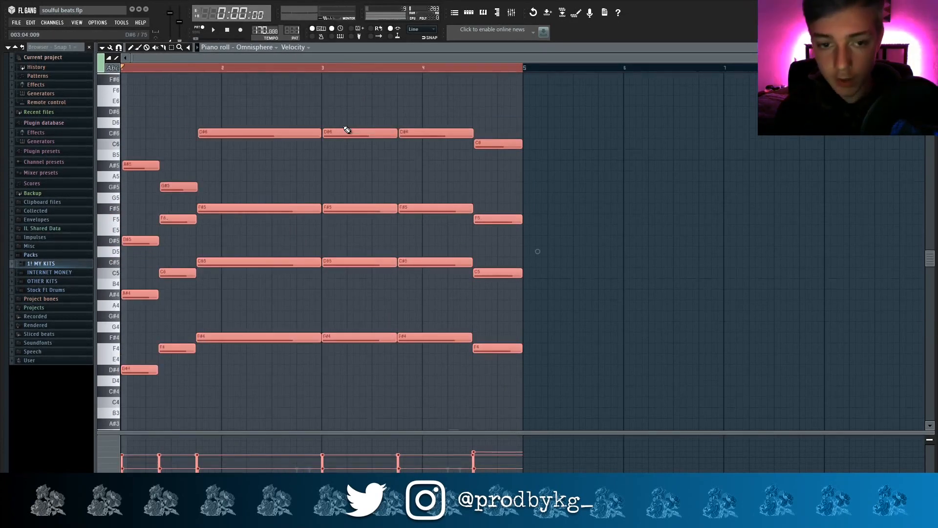
Transpose the entire Xpand!2 bass line down three semitones to match the chords.
{"action": "left_click", "coordinate": [264, 50]}
{"action": "left_click", "coordinate": [263, 109]}
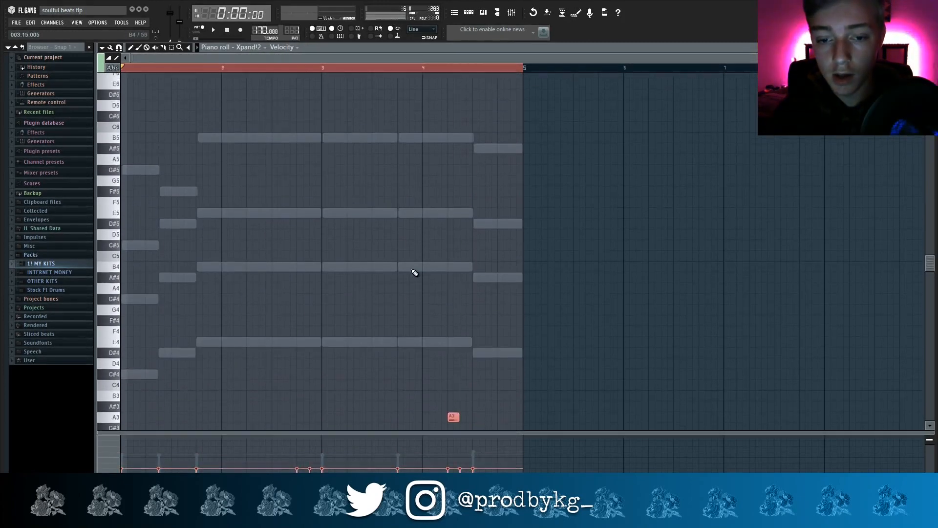
{"action": "scroll", "coordinate": [415, 273], "scroll_direction": "down", "scroll_amount": 5}
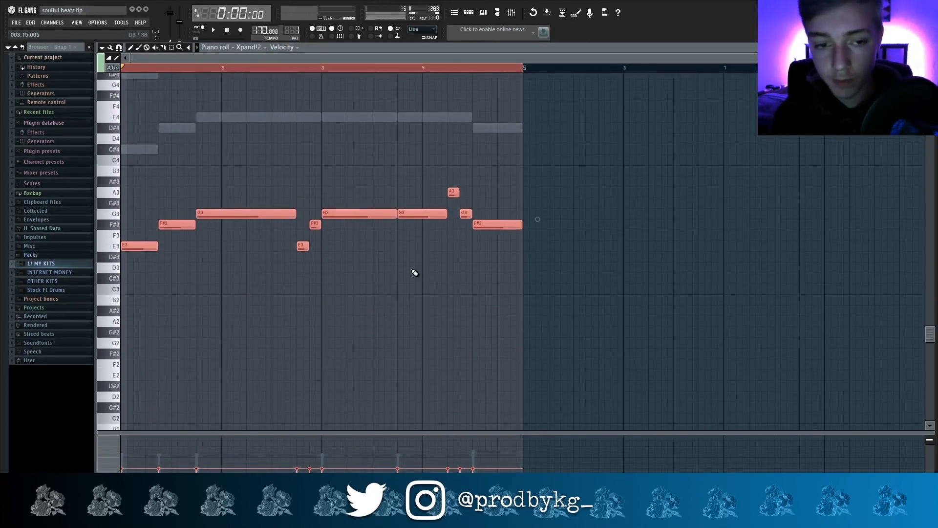
{"action": "key", "text": "Down"}
{"action": "key", "text": "Down"}
{"action": "key", "text": "Down"}
Return to the Omnisphere notes and play the chords and bass together.
{"action": "left_click", "coordinate": [263, 49]}
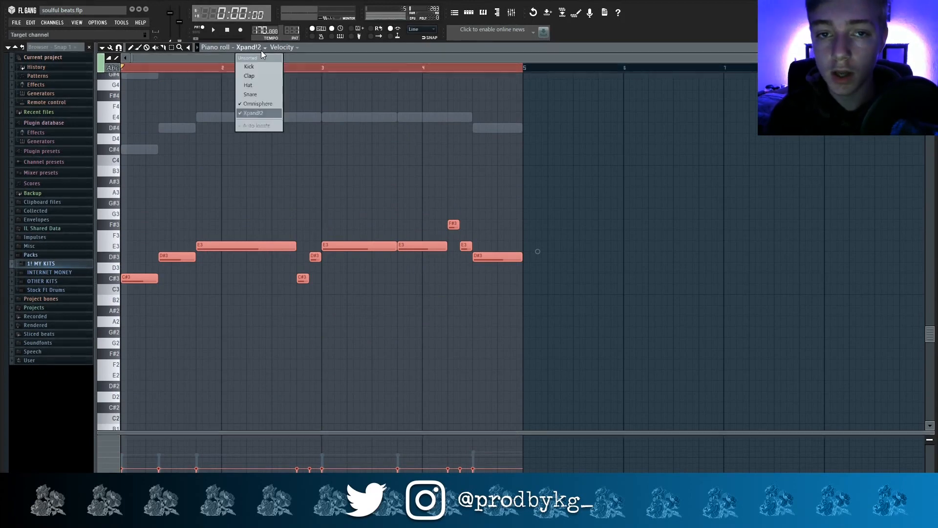
{"action": "left_click", "coordinate": [258, 103]}
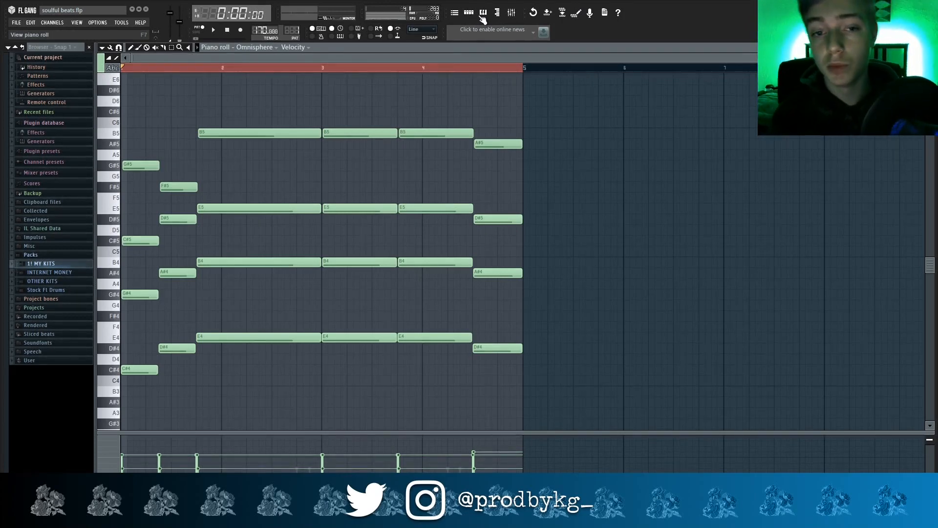
{"action": "key", "text": "space"}
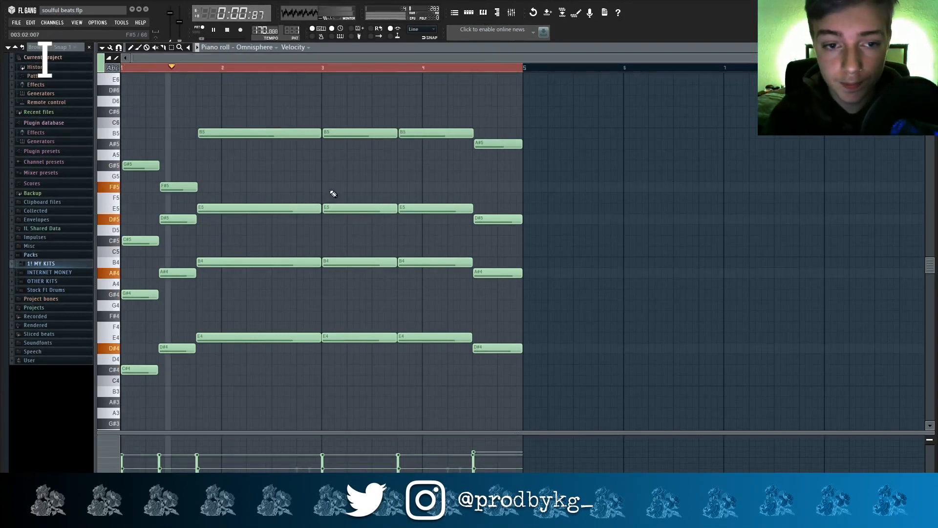
Raise the first C#3 note of the Xpand!2 bass line one octave to C#4 and play the pattern.
{"action": "left_click", "coordinate": [254, 47]}
{"action": "left_click", "coordinate": [259, 68]}
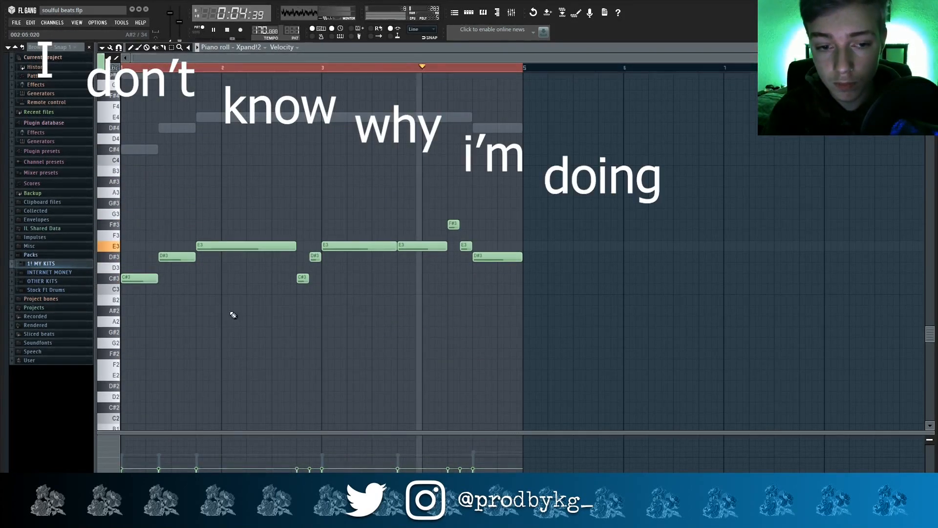
{"action": "key", "text": "space"}
{"action": "left_click", "coordinate": [141, 277]}
{"action": "key", "text": "ctrl+Up"}
{"action": "scroll", "coordinate": [144, 274], "scroll_direction": "up", "scroll_amount": 1}
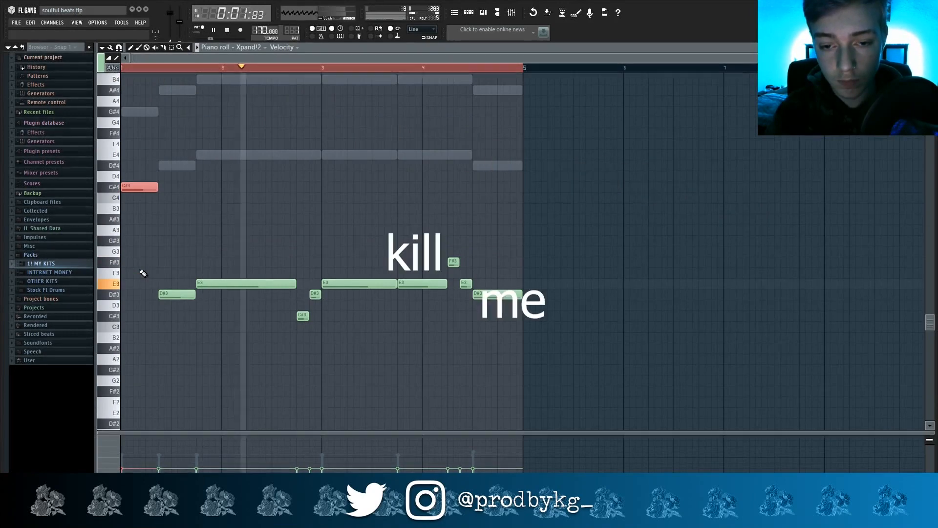
{"action": "left_click", "coordinate": [143, 268]}
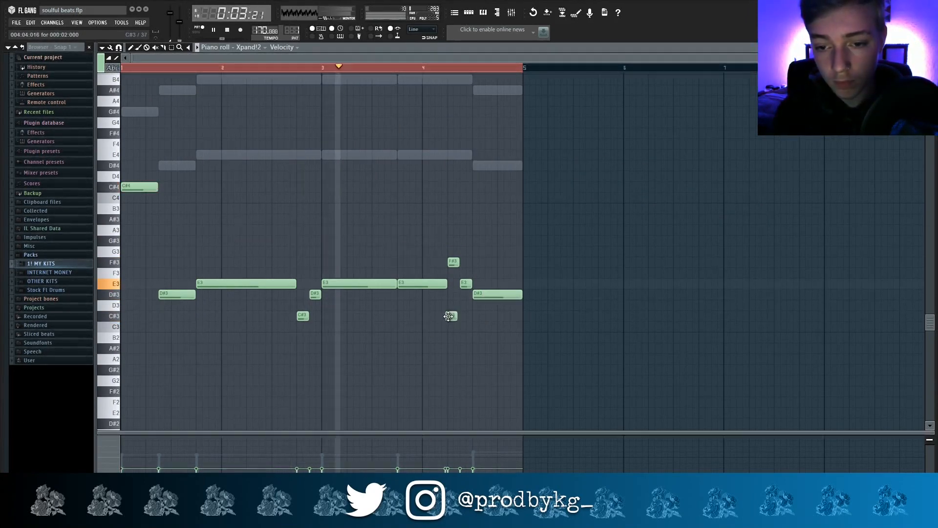
Delete the Clap, Hat and Snare channels, leaving only Omnisphere and Xpand!2 in the pattern.
{"action": "left_click", "coordinate": [512, 15]}
{"action": "left_click", "coordinate": [512, 15]}
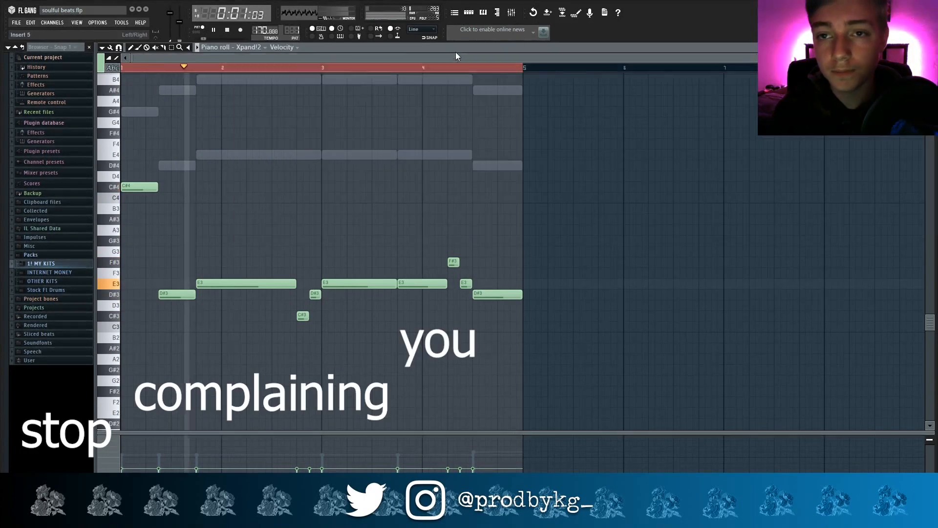
{"action": "left_click", "coordinate": [468, 12]}
{"action": "right_click", "coordinate": [152, 76]}
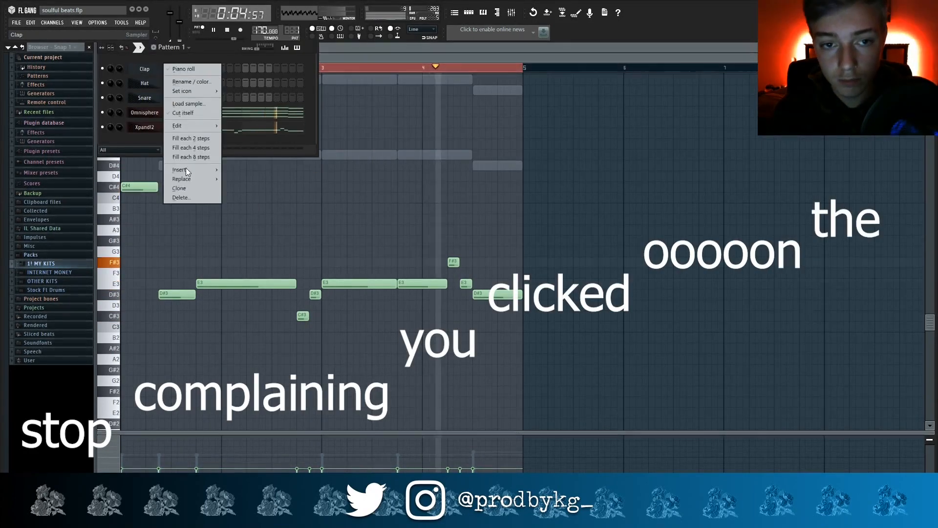
{"action": "left_click", "coordinate": [179, 197]}
{"action": "right_click", "coordinate": [153, 79]}
{"action": "left_click", "coordinate": [180, 197]}
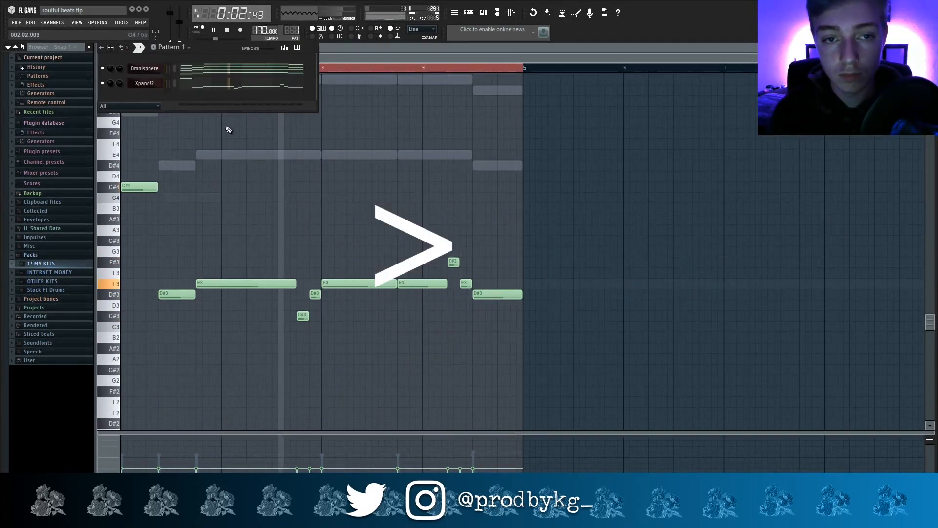
Route the Omnisphere and Xpand!2 channels to mixer inserts 1 and 2.
{"action": "key", "text": "F9"}
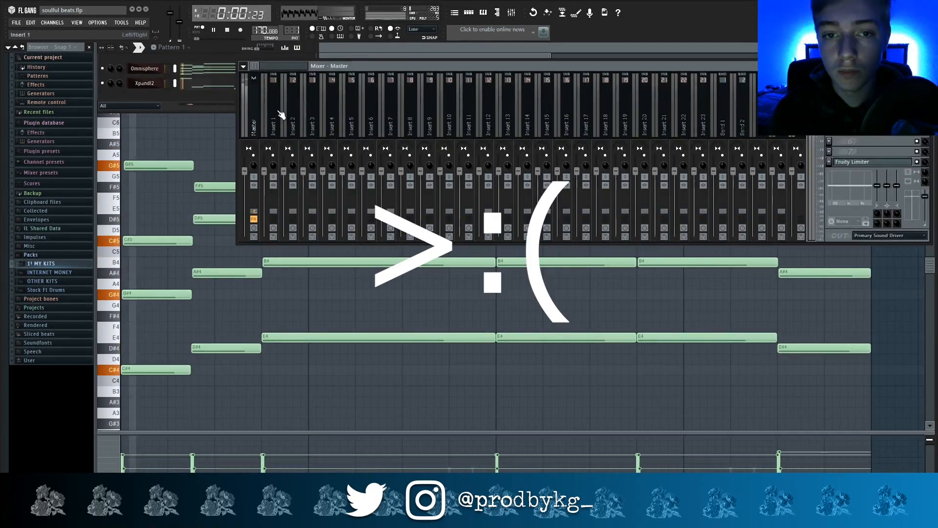
{"action": "right_click", "coordinate": [282, 75]}
{"action": "left_click", "coordinate": [405, 110]}
Place Pattern 1 at bar 1 on Track 1 of the playlist.
{"action": "key", "text": "F5"}
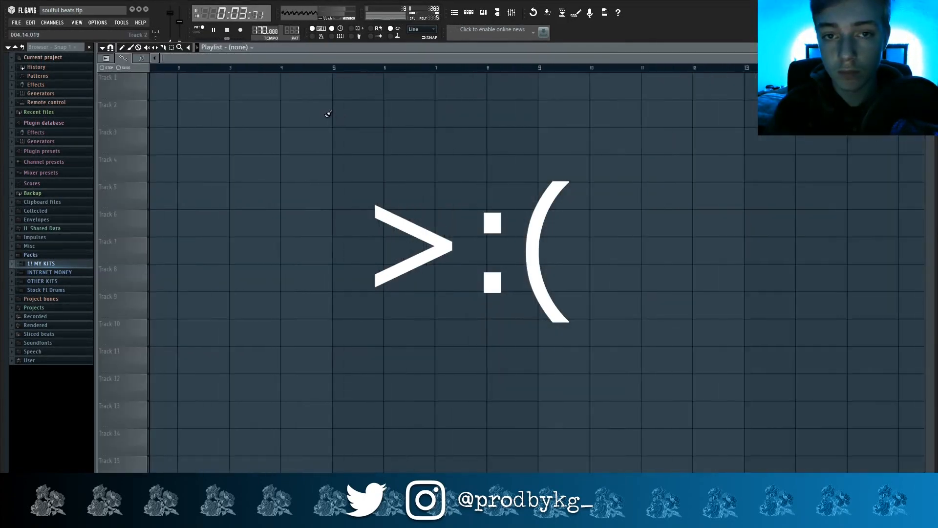
{"action": "left_click", "coordinate": [186, 96]}
{"action": "key", "text": "space"}
Add RC-20 Retro Color to the Omnisphere mixer track and set its noise amount to 11%.
{"action": "left_click", "coordinate": [512, 13]}
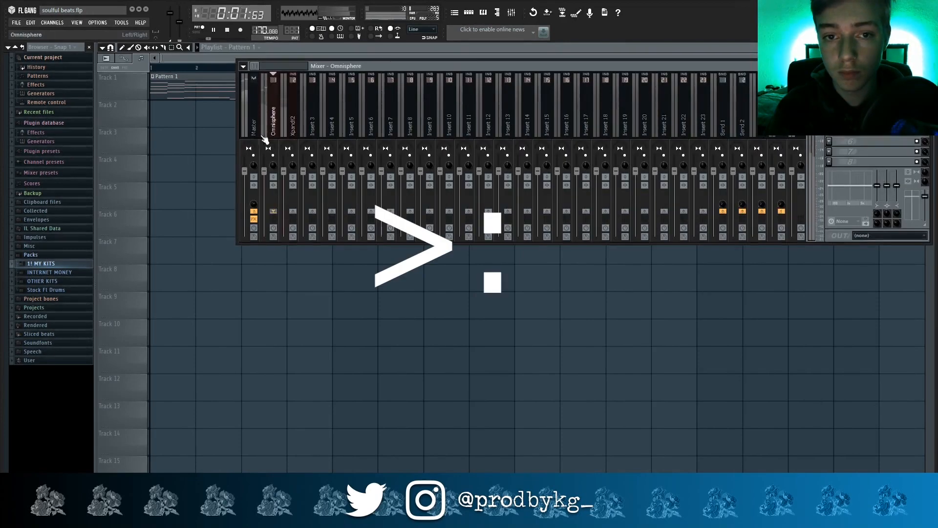
{"action": "key", "text": "F6"}
{"action": "left_click", "coordinate": [275, 113]}
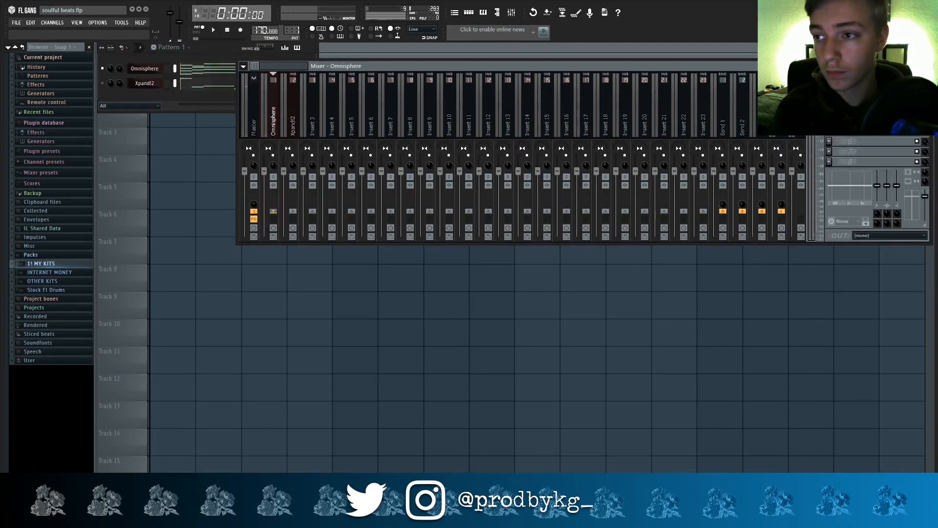
{"action": "left_click", "coordinate": [860, 141]}
{"action": "left_click", "coordinate": [882, 201]}
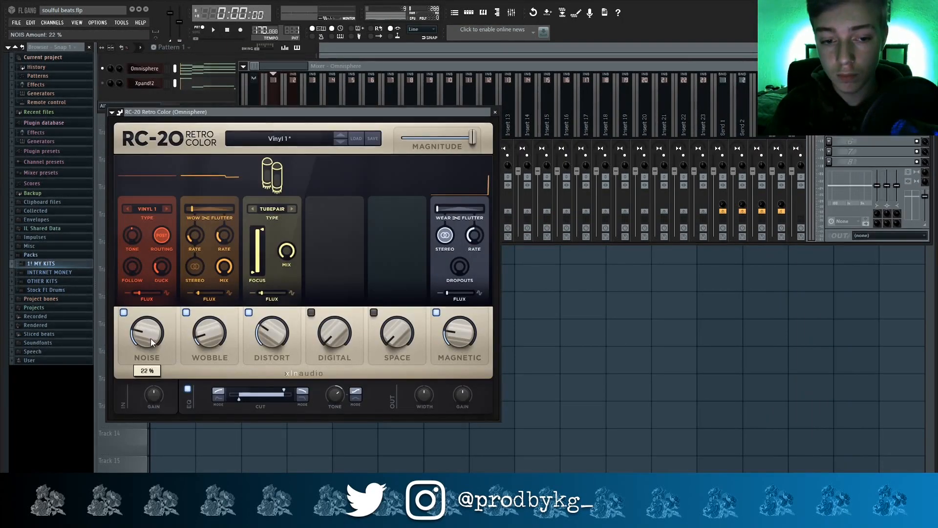
{"action": "scroll", "coordinate": [150, 338], "scroll_direction": "down", "scroll_amount": 5}
{"action": "key", "text": "space"}
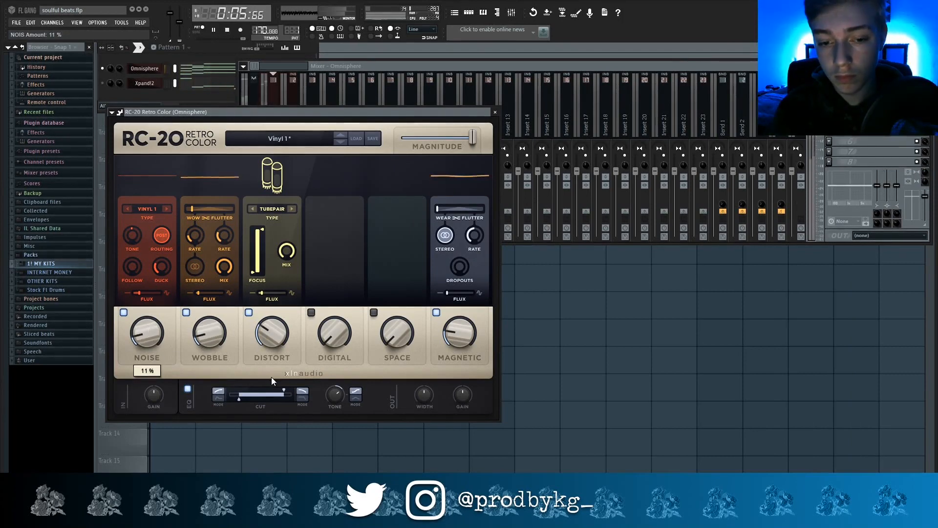
Add ValhallaVintageVerb to the Omnisphere mixer track and set its mix to 8.8%.
{"action": "key", "text": "F9"}
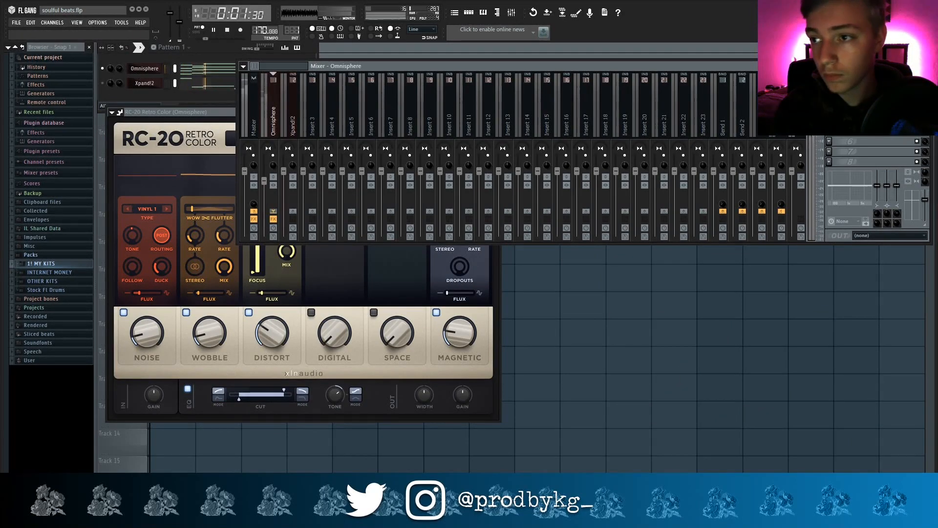
{"action": "left_click", "coordinate": [860, 141]}
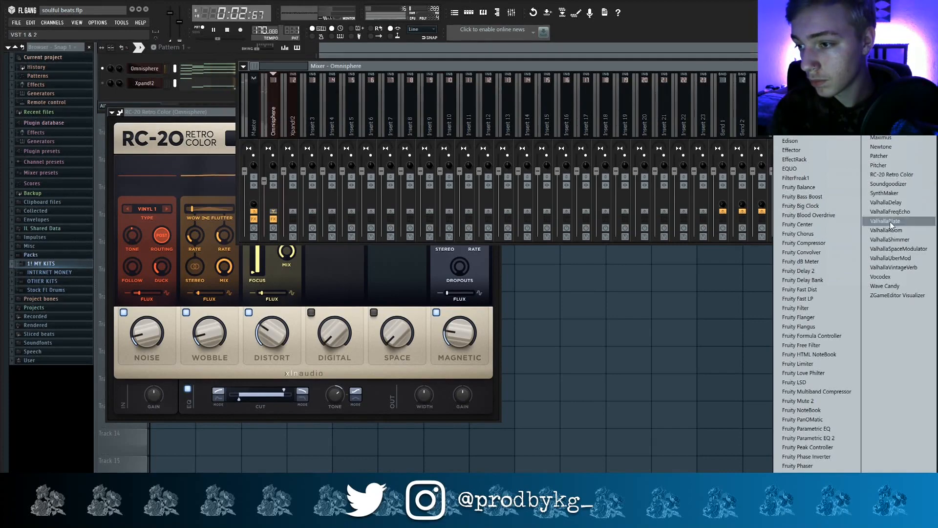
{"action": "left_click", "coordinate": [892, 267]}
{"action": "key", "text": "space"}
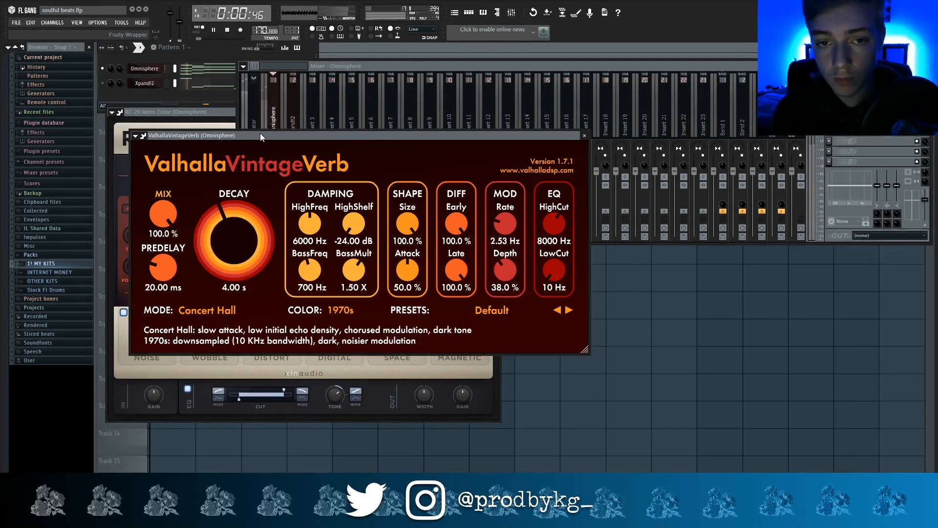
{"action": "left_click_drag", "start_coordinate": [163, 213], "coordinate": [172, 328]}
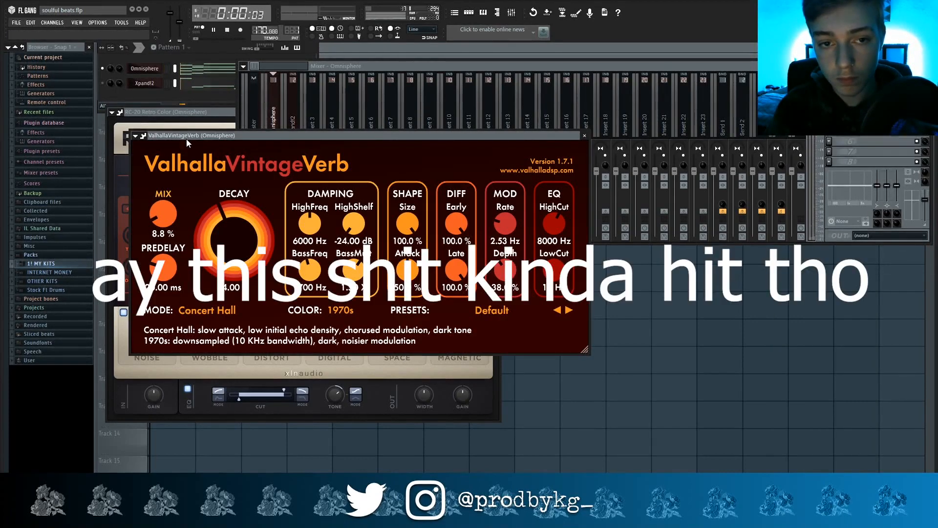
Play back Pattern 1 in the playlist to check how the Omnisphere effects sound.
{"action": "key", "text": "space"}
{"action": "left_click", "coordinate": [344, 66]}
{"action": "left_click", "coordinate": [344, 50]}
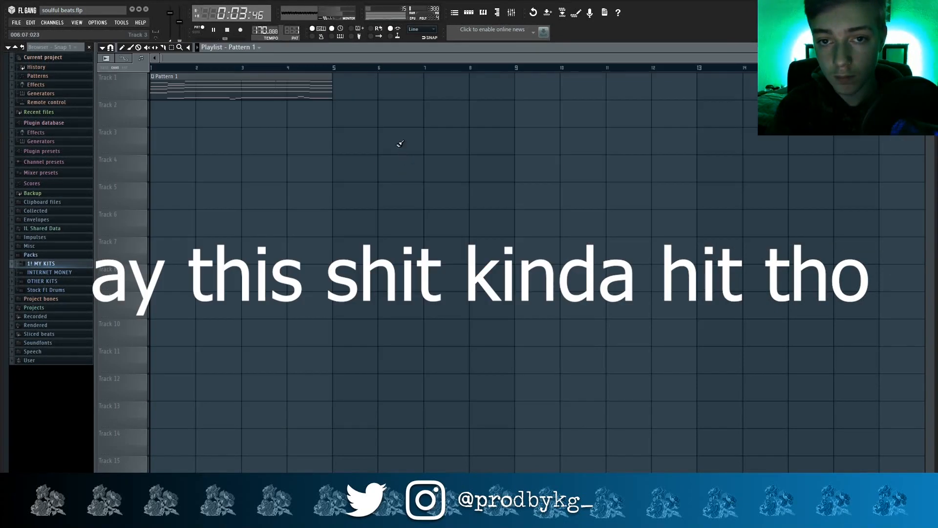
{"action": "left_click", "coordinate": [511, 12]}
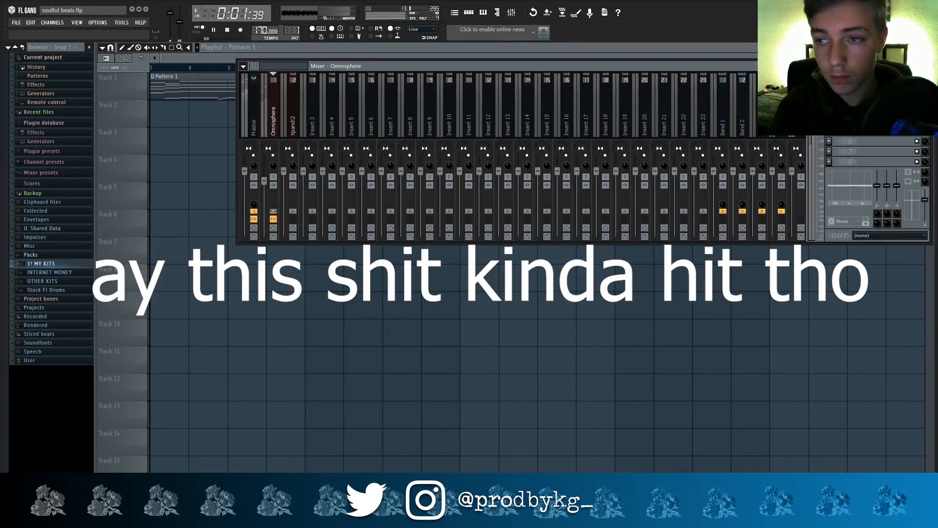
{"action": "key", "text": "F9"}
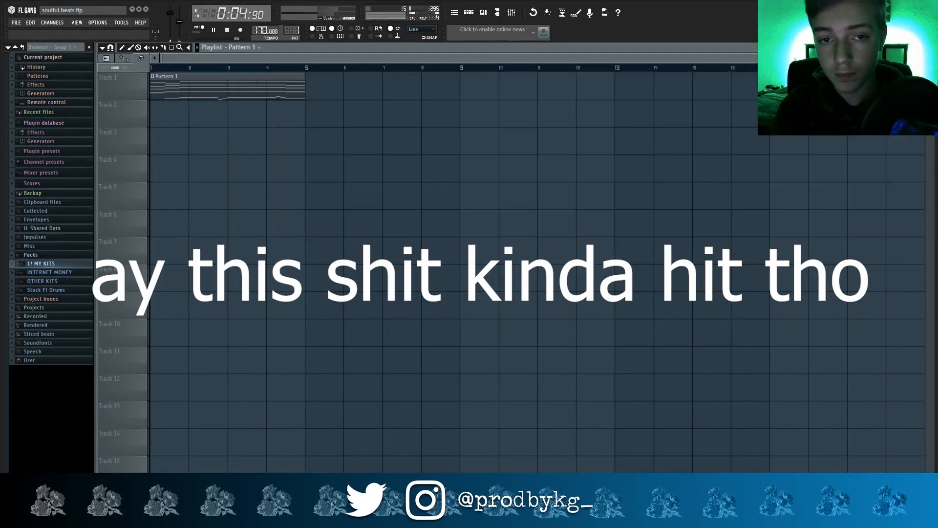
{"action": "key", "text": "space"}
{"action": "double_click", "coordinate": [308, 159]}
{"action": "right_click", "coordinate": [379, 175]}
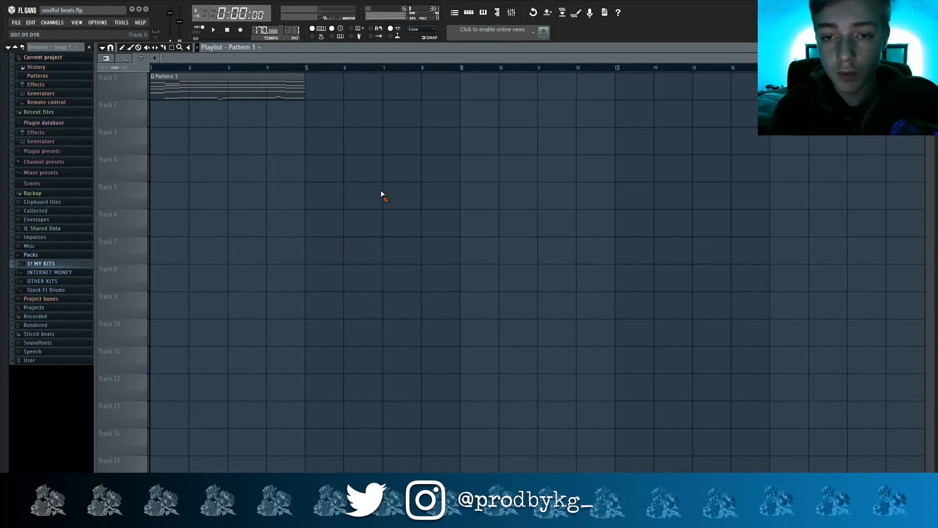
Insert Edison on the Master mixer track.
{"action": "left_click", "coordinate": [512, 13]}
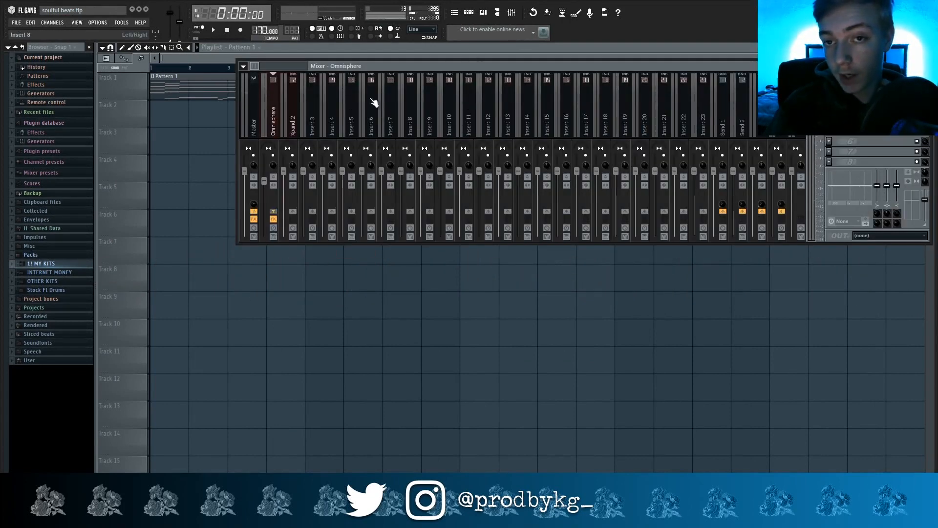
{"action": "left_click", "coordinate": [252, 121]}
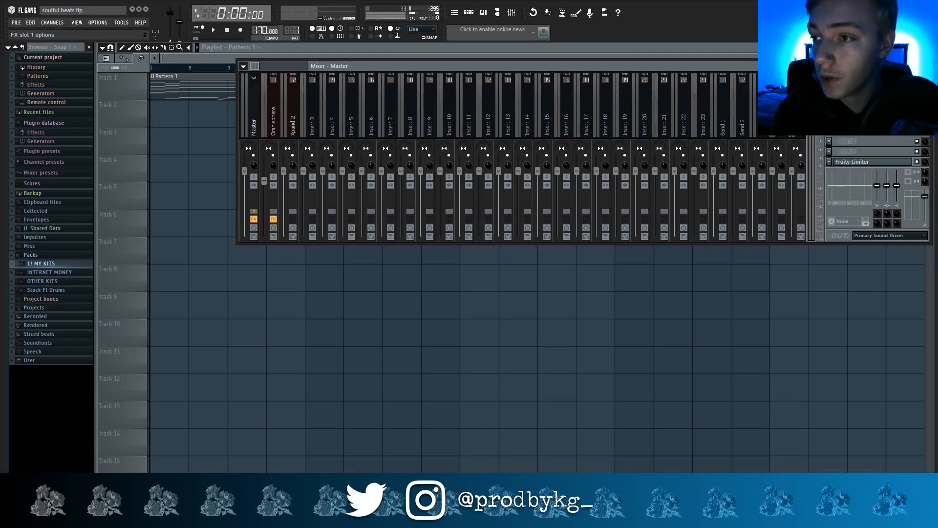
{"action": "left_click", "coordinate": [850, 141]}
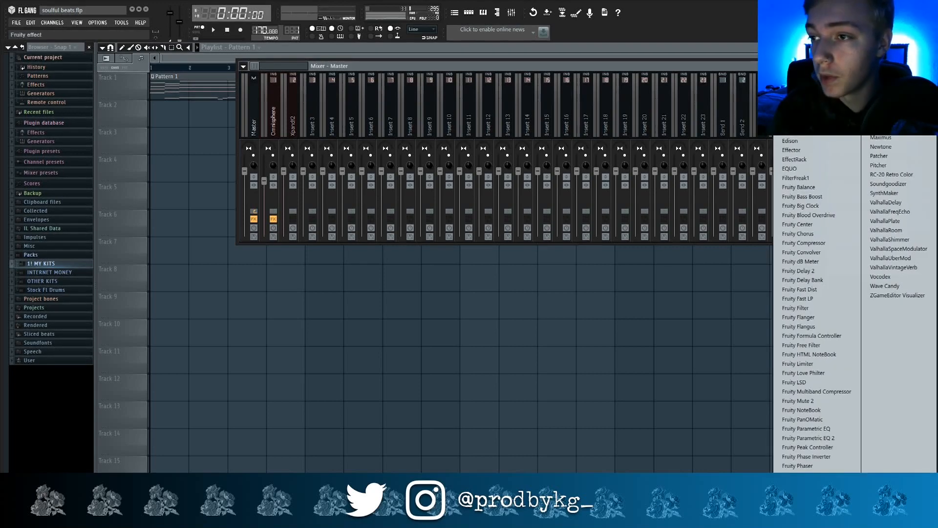
{"action": "left_click", "coordinate": [802, 142]}
Replace the Master track's Fruity Limiter with Fruity Soft Clipper.
{"action": "left_click", "coordinate": [829, 151]}
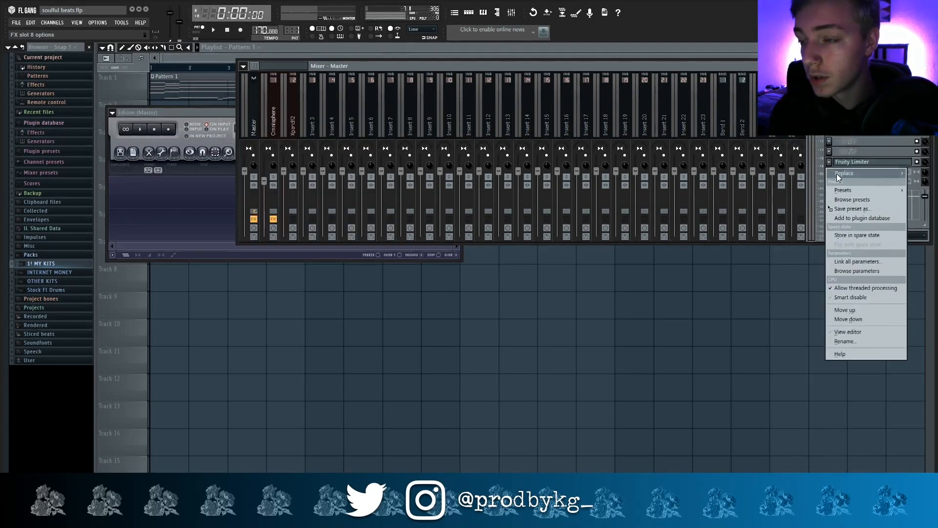
{"action": "left_click", "coordinate": [836, 173]}
{"action": "left_click", "coordinate": [799, 187]}
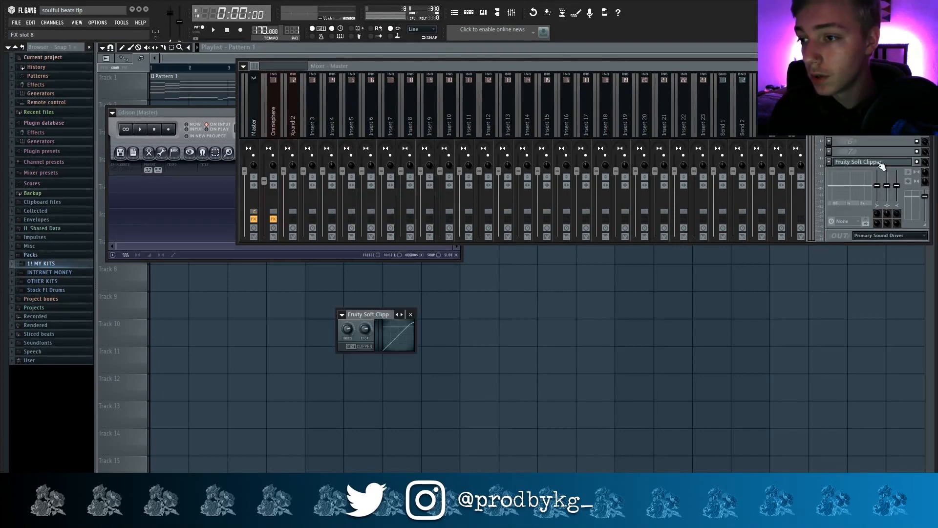
Record the looping pattern into Edison, with recording set to start on play.
{"action": "left_click", "coordinate": [166, 107]}
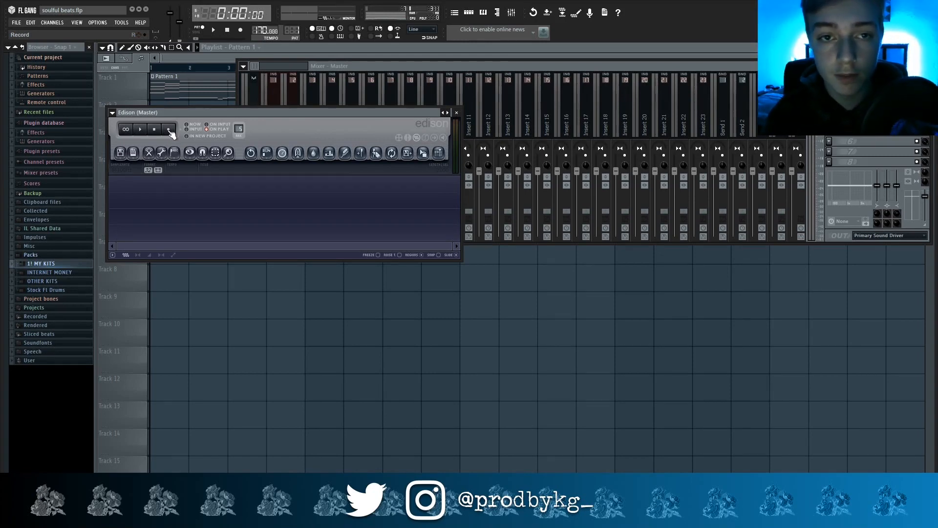
{"action": "left_click", "coordinate": [169, 130]}
{"action": "left_click", "coordinate": [217, 31]}
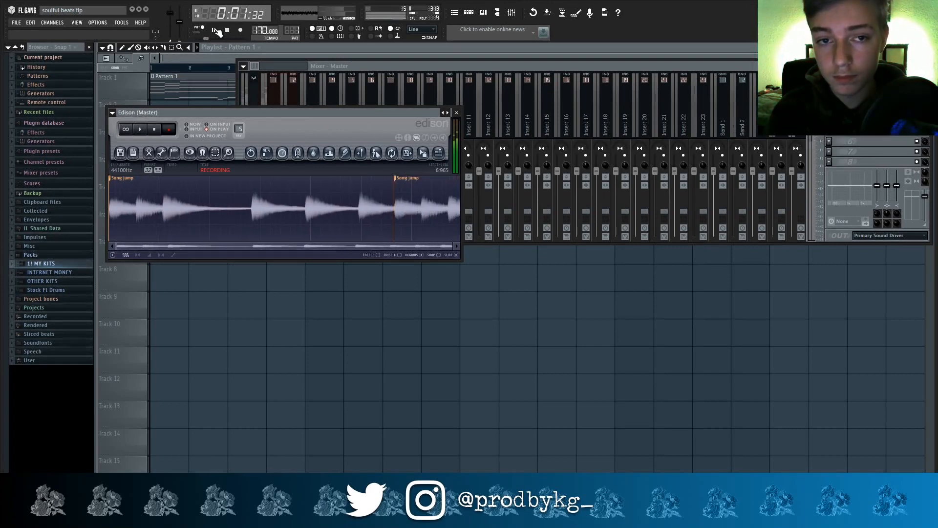
Trim the Edison recording to one loop and place it at bar 1 on Track 3 of the playlist.
{"action": "left_click", "coordinate": [392, 181]}
{"action": "key", "text": "Delete"}
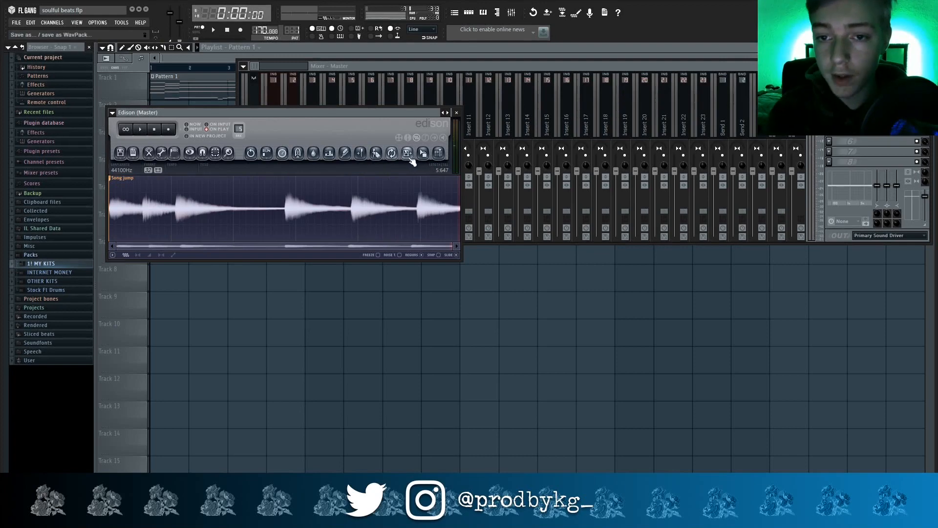
{"action": "left_click_drag", "start_coordinate": [412, 162], "coordinate": [191, 142]}
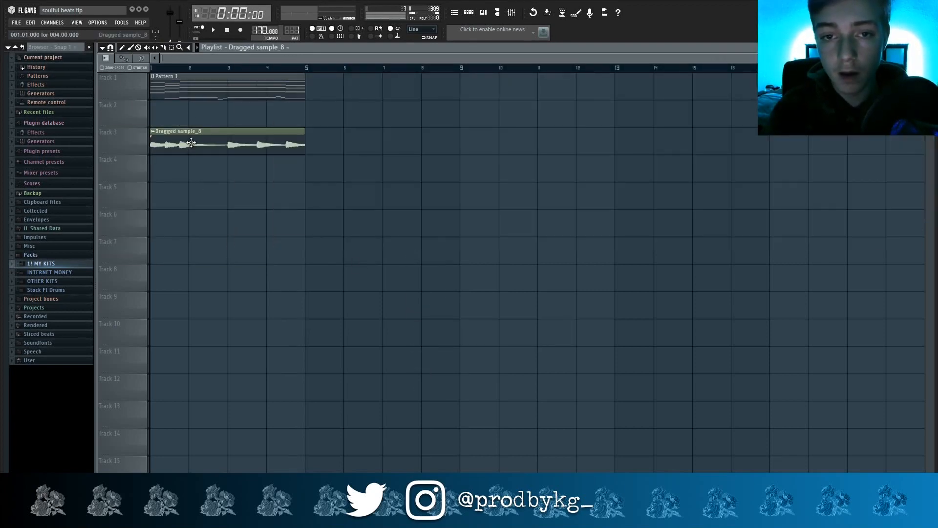
Reverse the recorded audio clip on Track 3.
{"action": "scroll", "coordinate": [141, 172], "scroll_direction": "up", "scroll_amount": 4, "text": "ctrl"}
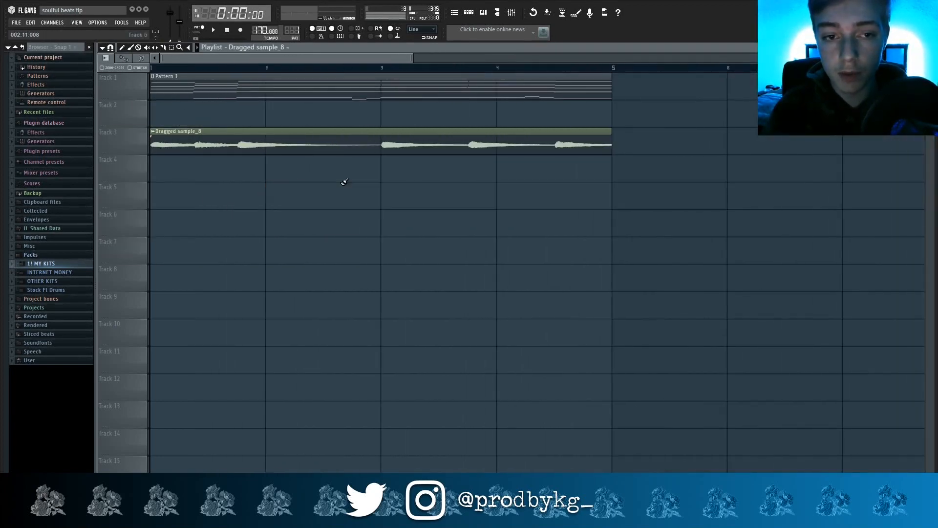
{"action": "double_click", "coordinate": [213, 152]}
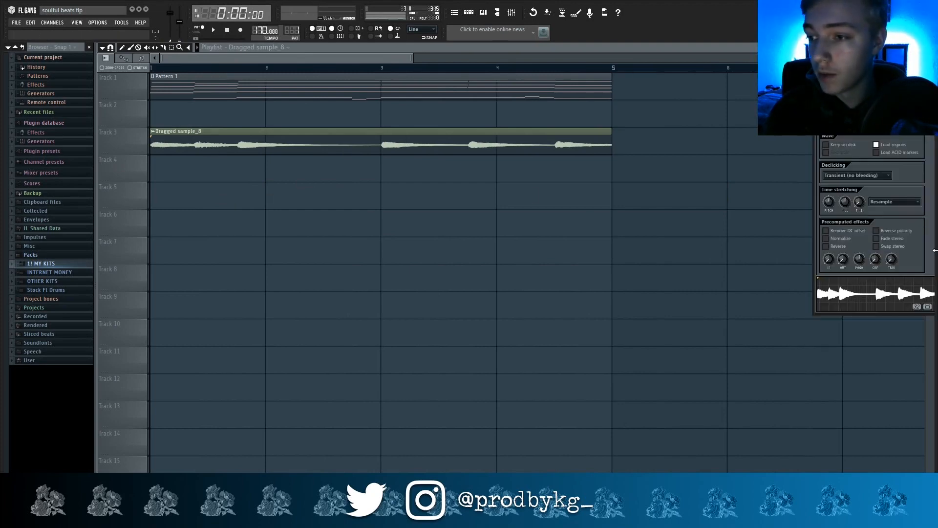
{"action": "left_click", "coordinate": [839, 247]}
{"action": "left_click_drag", "start_coordinate": [875, 293], "coordinate": [262, 131]}
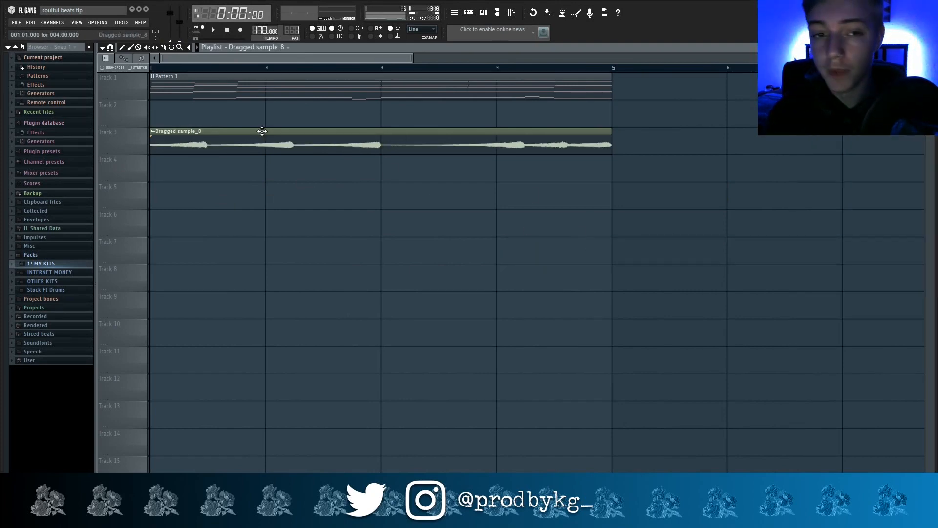
{"action": "left_click", "coordinate": [304, 195]}
{"action": "right_click", "coordinate": [304, 195]}
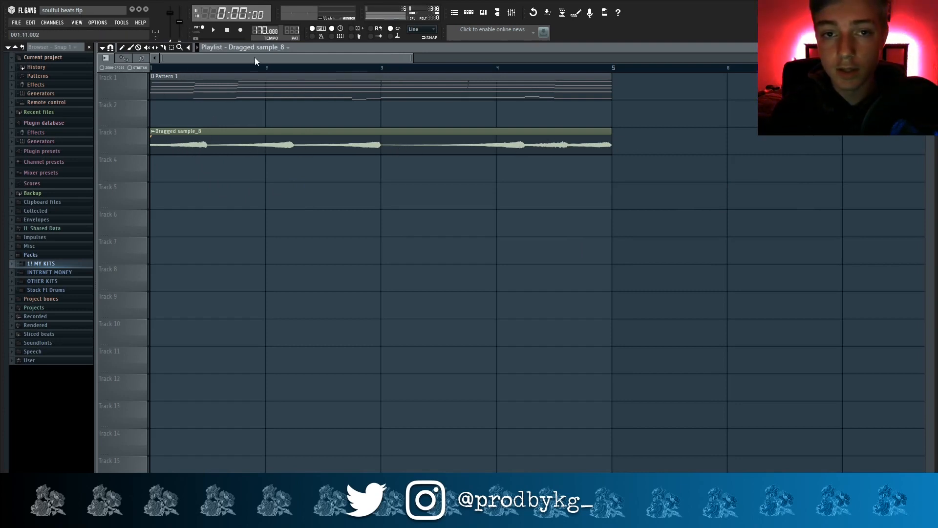
Slice the reversed audio clip on Track 3 at the two chord changes in bar 4.
{"action": "left_click", "coordinate": [111, 47]}
{"action": "left_click", "coordinate": [124, 80]}
{"action": "scroll", "coordinate": [713, 245], "scroll_direction": "up", "scroll_amount": 3}
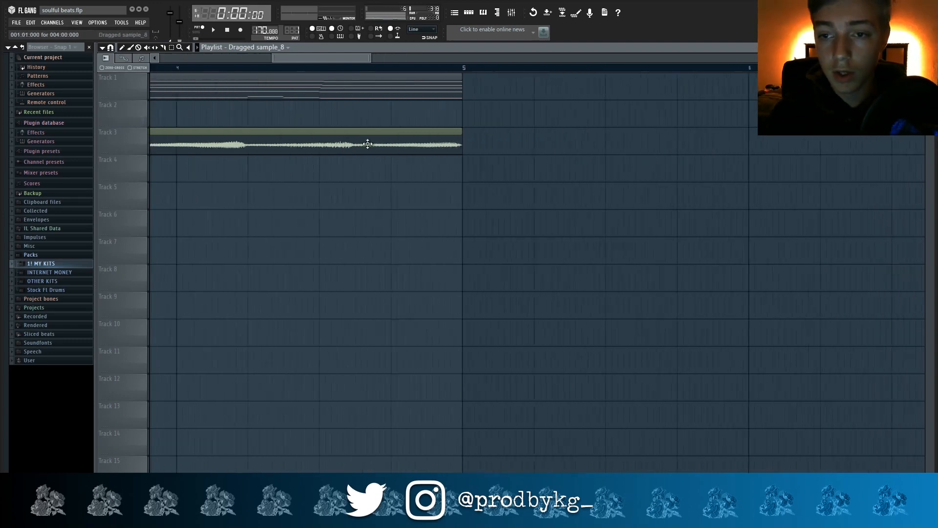
{"action": "scroll", "coordinate": [367, 157], "scroll_direction": "up", "scroll_amount": 4}
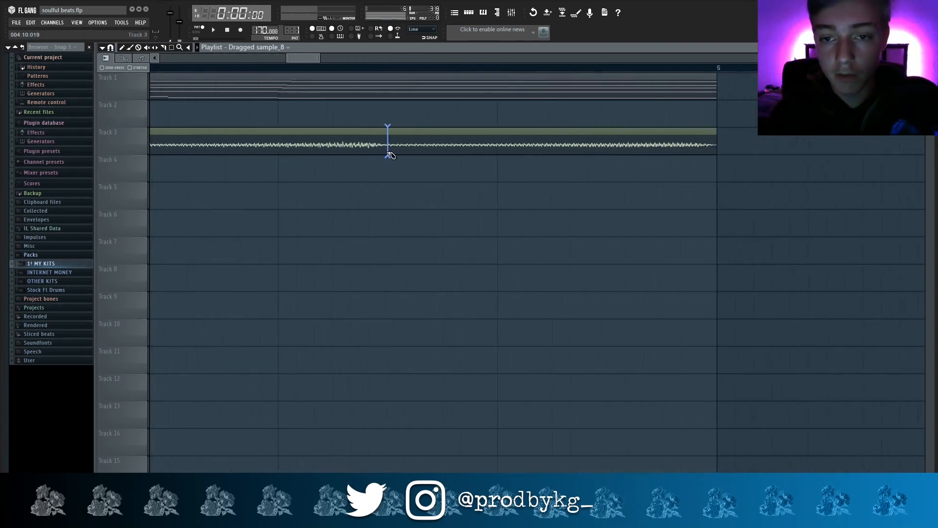
{"action": "scroll", "coordinate": [383, 159], "scroll_direction": "down", "scroll_amount": 3}
{"action": "scroll", "coordinate": [295, 156], "scroll_direction": "up", "scroll_amount": 4}
{"action": "scroll", "coordinate": [293, 154], "scroll_direction": "down", "scroll_amount": 5}
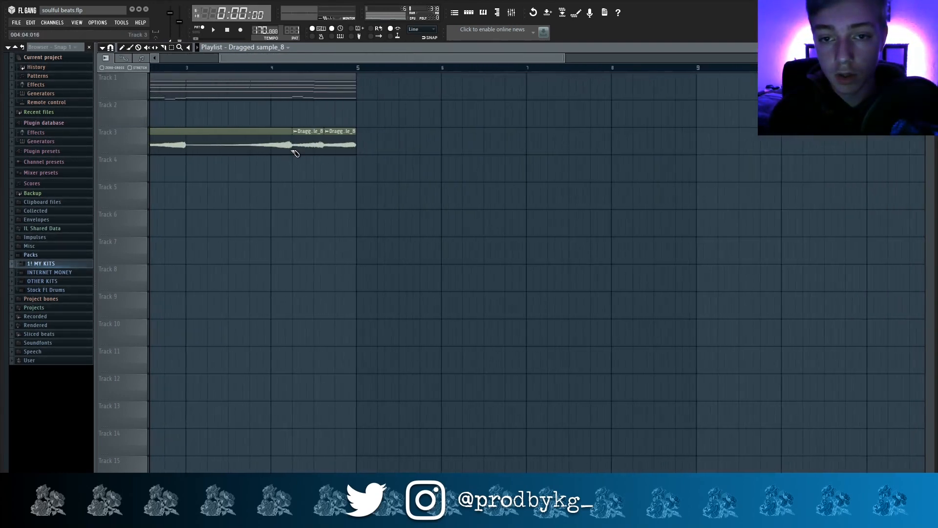
Slice the rest of the Track 3 clip at the start of bar 3 and at the chord changes in bars 2 and 1.
{"action": "scroll", "coordinate": [308, 154], "scroll_direction": "down", "scroll_amount": 2}
{"action": "scroll", "coordinate": [247, 153], "scroll_direction": "up", "scroll_amount": 6}
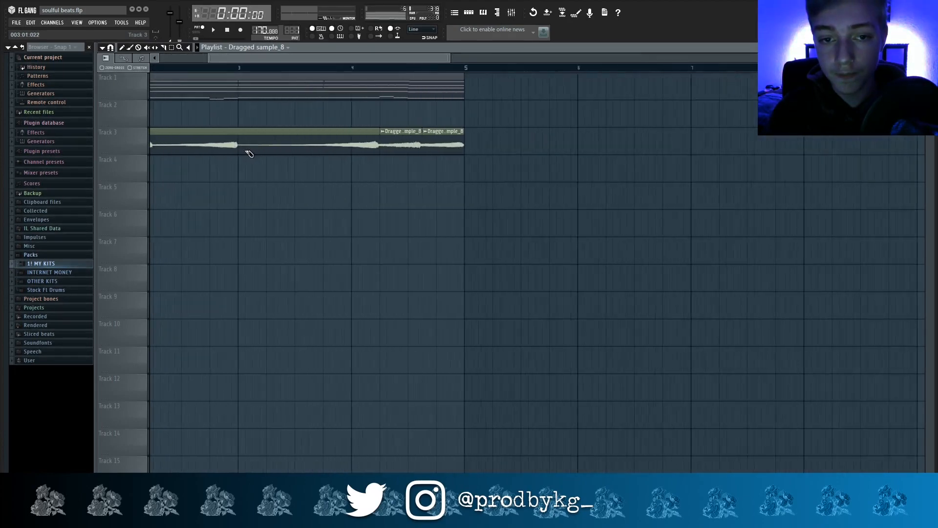
{"action": "scroll", "coordinate": [240, 149], "scroll_direction": "down", "scroll_amount": 5}
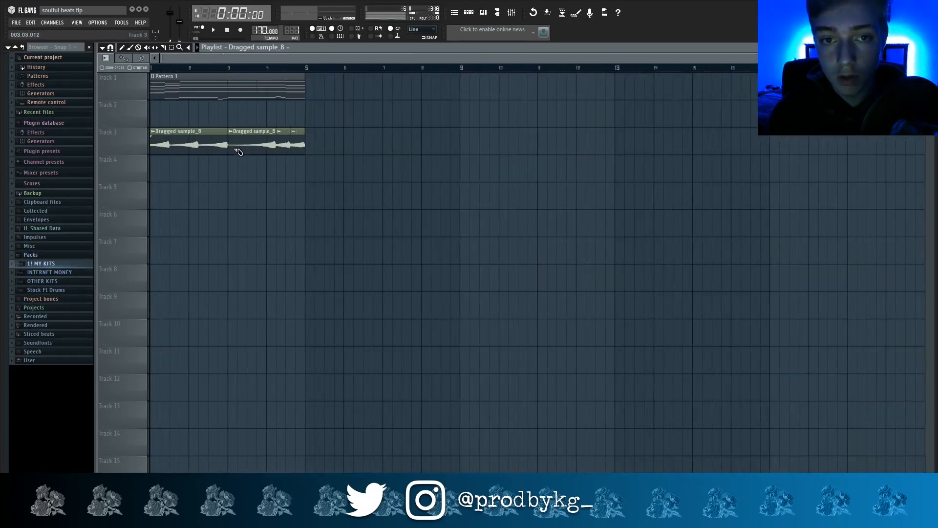
{"action": "scroll", "coordinate": [196, 163], "scroll_direction": "up", "scroll_amount": 3}
{"action": "scroll", "coordinate": [219, 150], "scroll_direction": "up", "scroll_amount": 3}
{"action": "scroll", "coordinate": [218, 151], "scroll_direction": "down", "scroll_amount": 3}
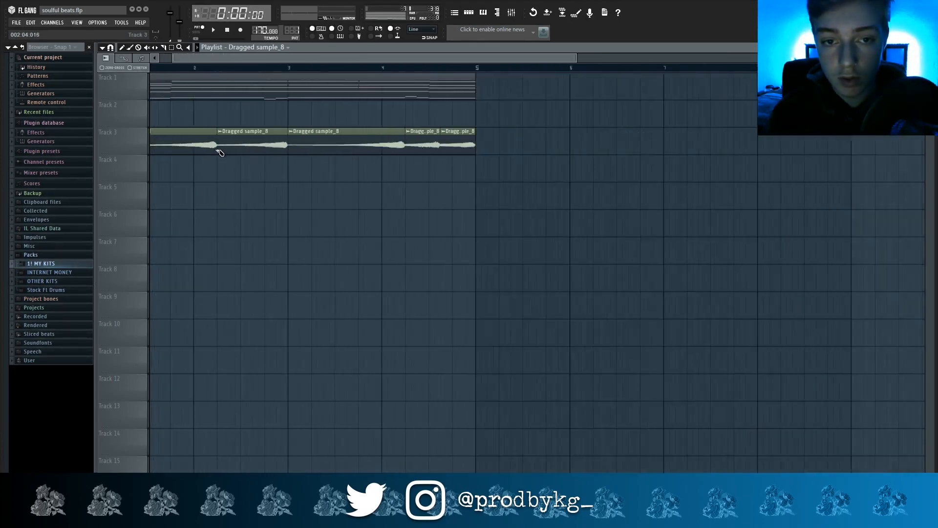
{"action": "scroll", "coordinate": [168, 157], "scroll_direction": "up", "scroll_amount": 5}
{"action": "scroll", "coordinate": [164, 155], "scroll_direction": "down", "scroll_amount": 5}
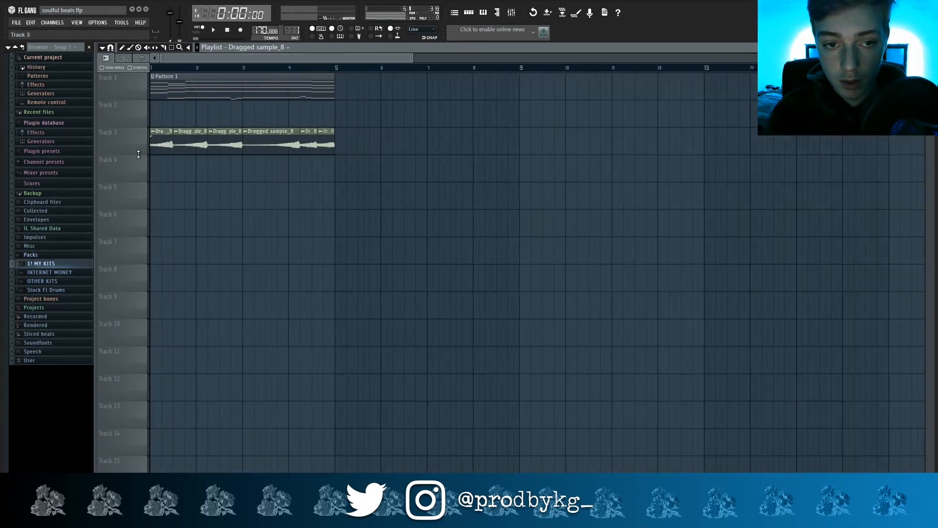
{"action": "scroll", "coordinate": [163, 153], "scroll_direction": "up", "scroll_amount": 3}
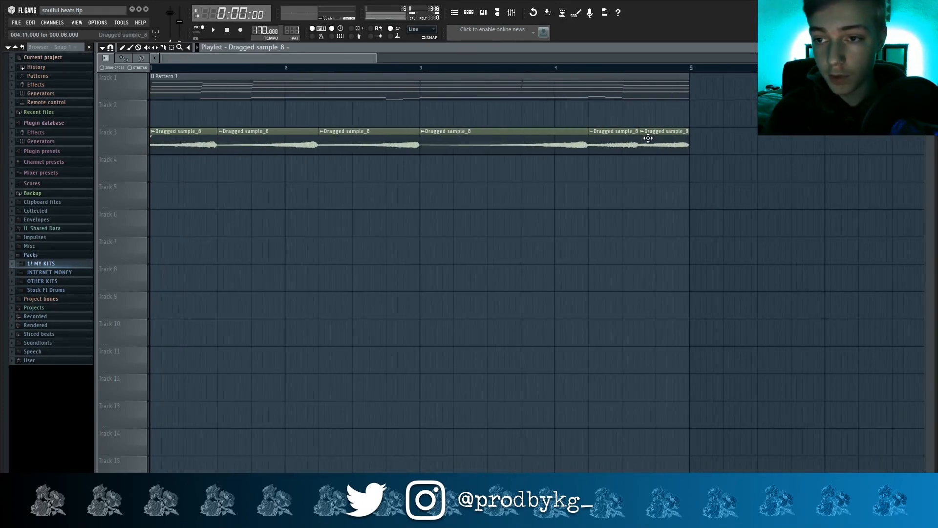
Move all six slices onto Track 4 in reverse order, filling bars 1 to 4 end to end without gaps.
{"action": "left_click_drag", "start_coordinate": [610, 144], "coordinate": [224, 151]}
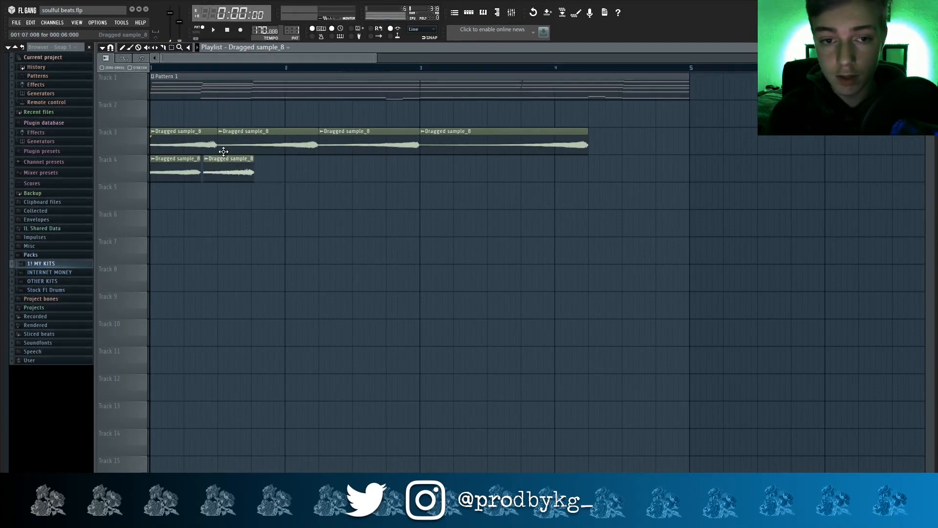
{"action": "left_click_drag", "start_coordinate": [501, 135], "coordinate": [486, 171]}
{"action": "left_click_drag", "start_coordinate": [279, 145], "coordinate": [584, 184]}
{"action": "left_click_drag", "start_coordinate": [201, 142], "coordinate": [676, 164]}
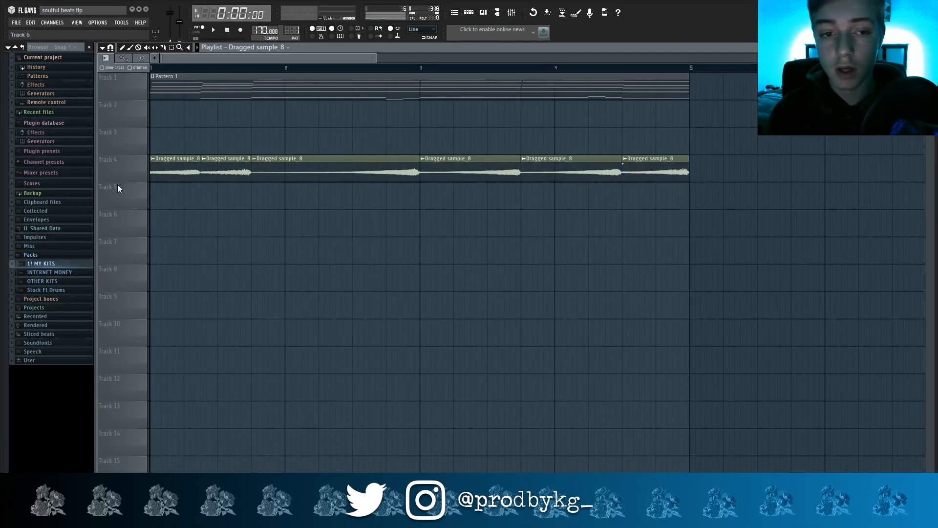
Solo Track 4 and play back the reordered slices in the playlist.
{"action": "right_click", "coordinate": [146, 180]}
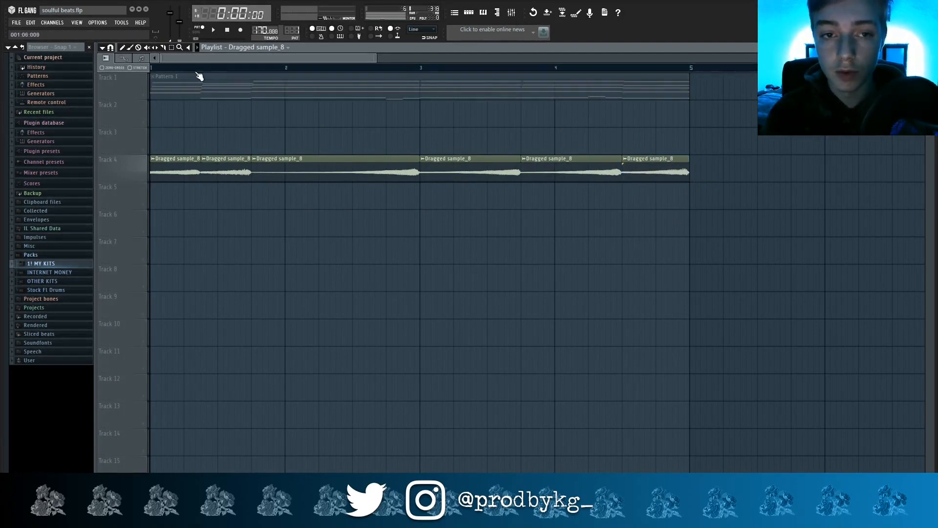
{"action": "left_click", "coordinate": [512, 13]}
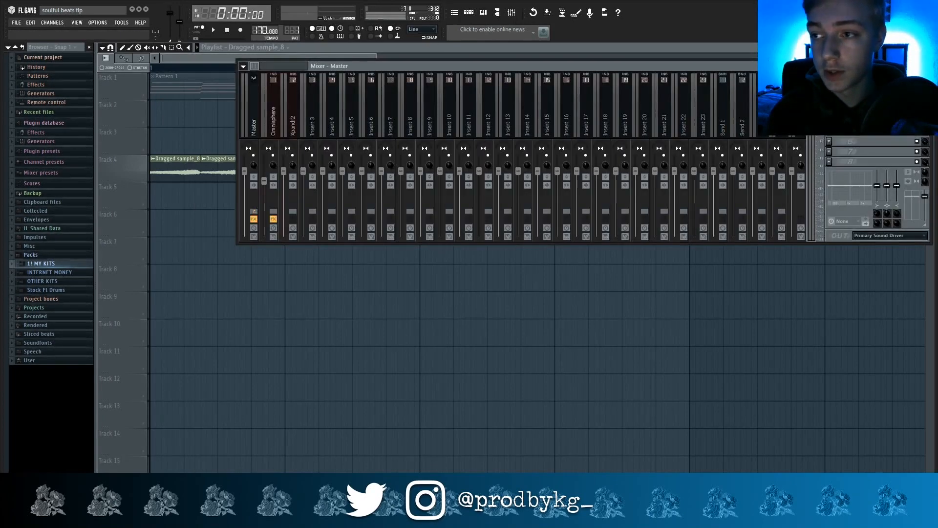
{"action": "left_click", "coordinate": [326, 47]}
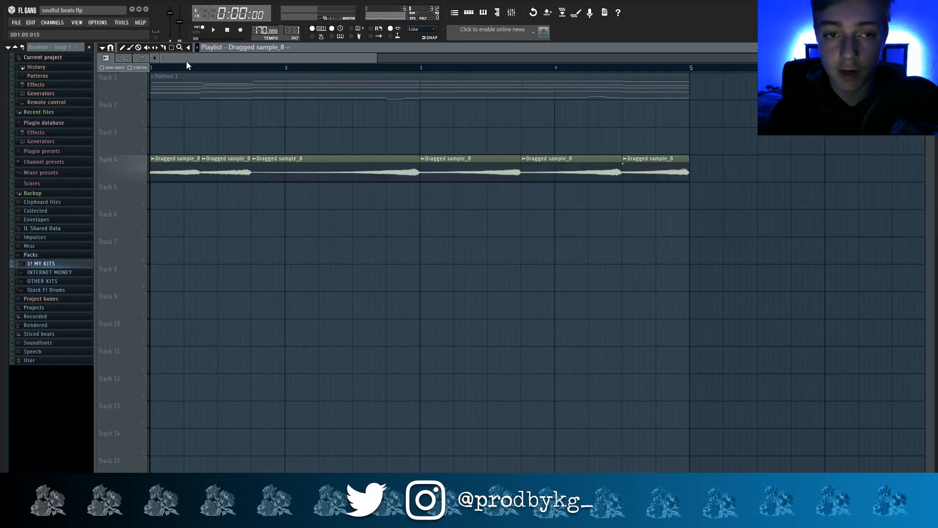
{"action": "key", "text": "l"}
{"action": "key", "text": "space"}
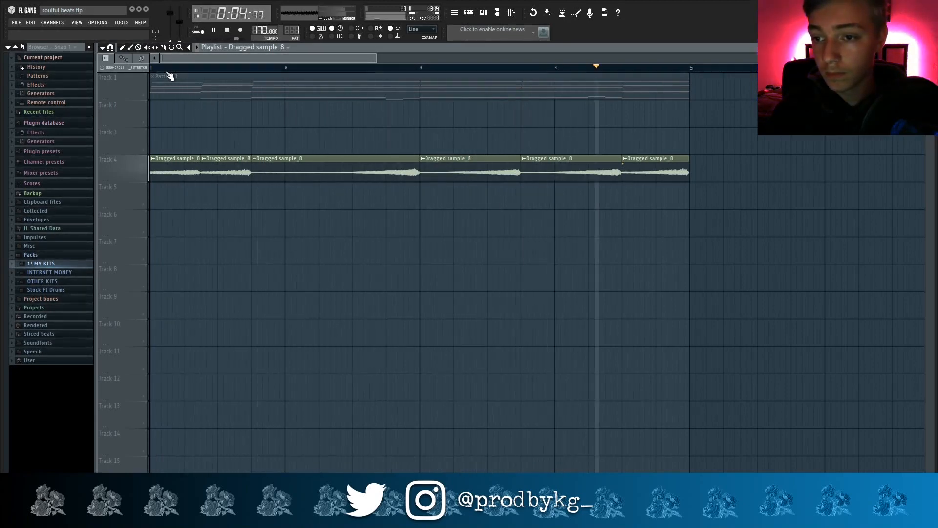
{"action": "key", "text": "space"}
Show all channels in the channel rack and link the Dragged sample_8 channel to mixer Insert 3.
{"action": "left_click", "coordinate": [516, 16]}
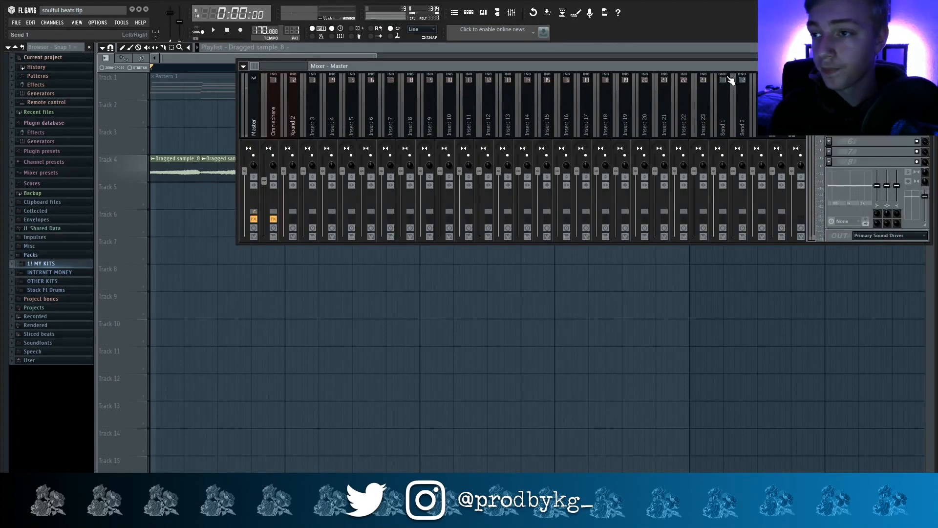
{"action": "left_click", "coordinate": [275, 119]}
{"action": "key", "text": "F6"}
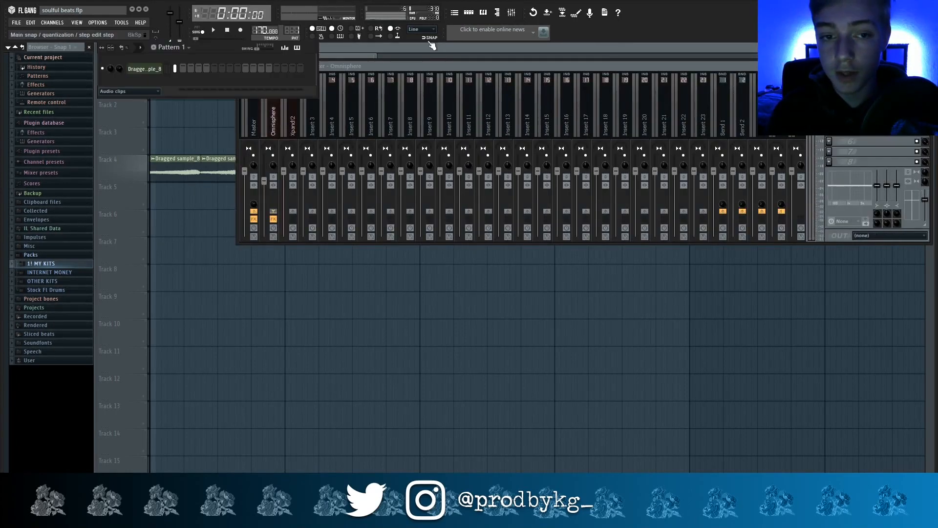
{"action": "left_click", "coordinate": [146, 92]}
{"action": "left_click", "coordinate": [167, 100]}
{"action": "right_click", "coordinate": [312, 134]}
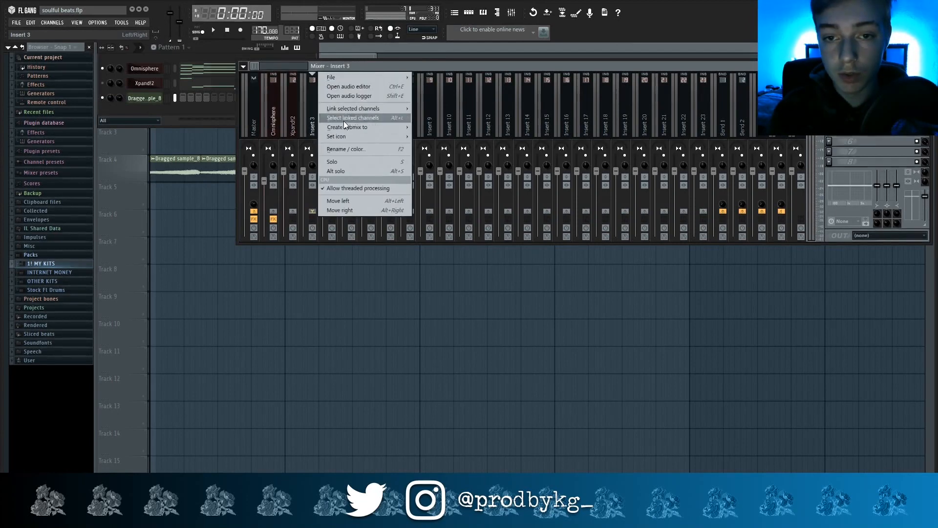
{"action": "left_click", "coordinate": [459, 108]}
Add ValhallaVintageVerb and Fruity Love Philter with the Simple triangle lowpass LFO preset to the Dragged sample_8 mixer track.
{"action": "left_click", "coordinate": [869, 141]}
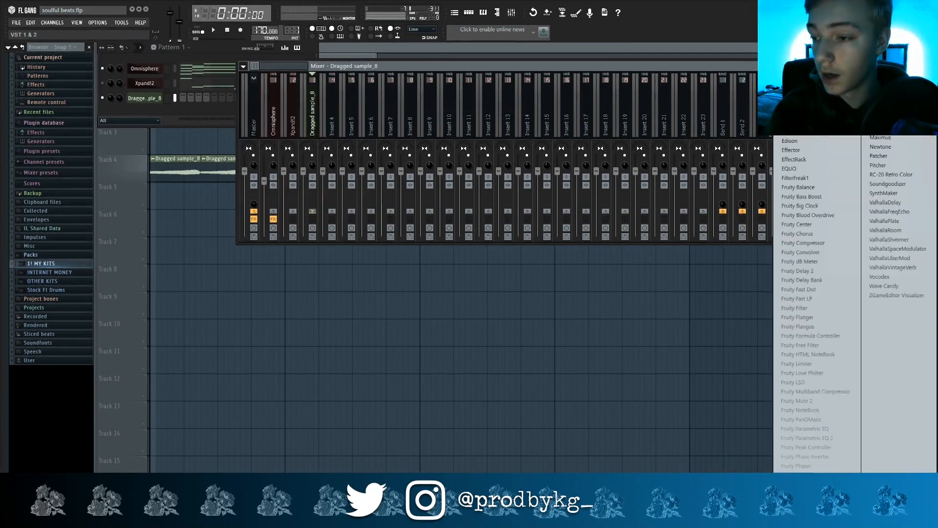
{"action": "left_click", "coordinate": [907, 268]}
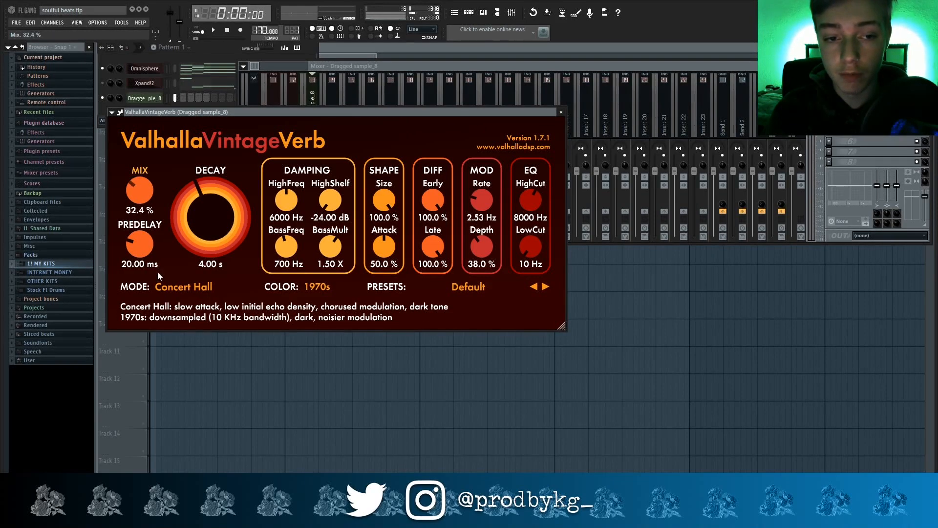
{"action": "left_click", "coordinate": [860, 101]}
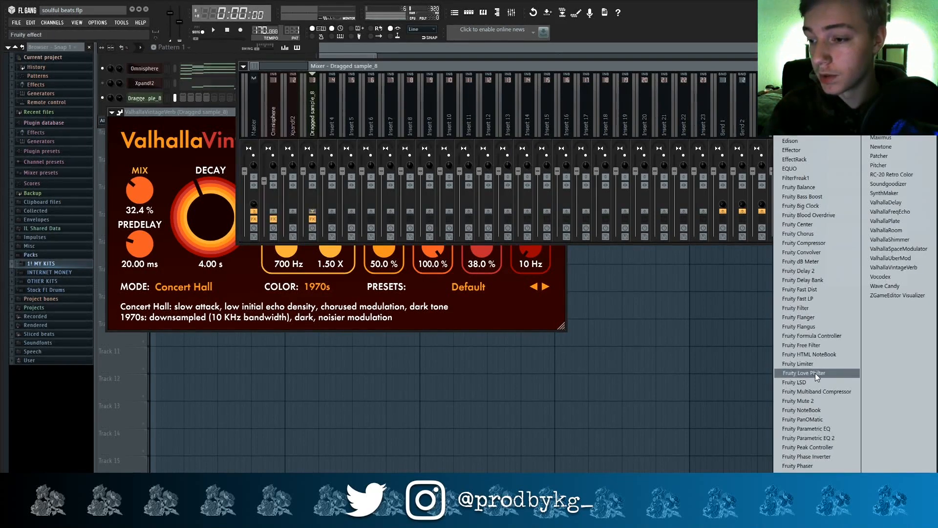
{"action": "left_click", "coordinate": [815, 373]}
{"action": "left_click", "coordinate": [136, 136]}
{"action": "mouse_move", "coordinate": [153, 170]}
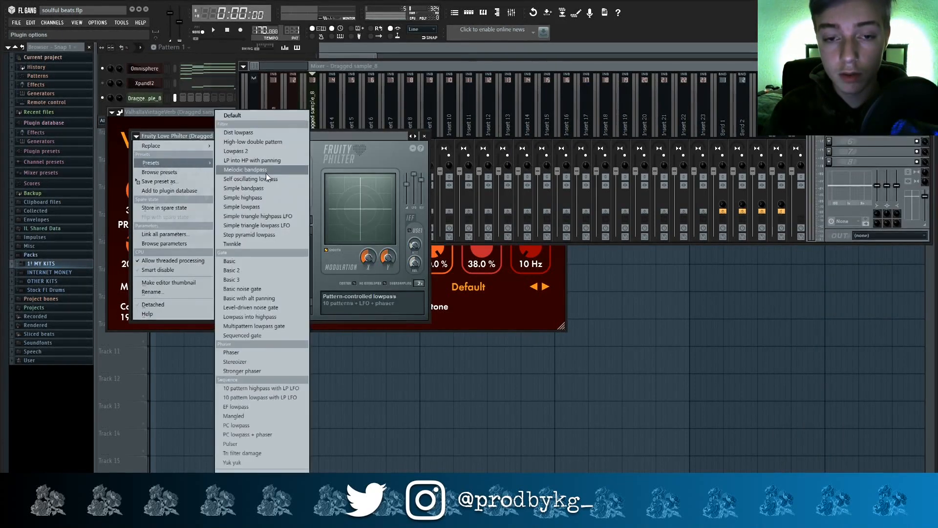
{"action": "left_click", "coordinate": [269, 224]}
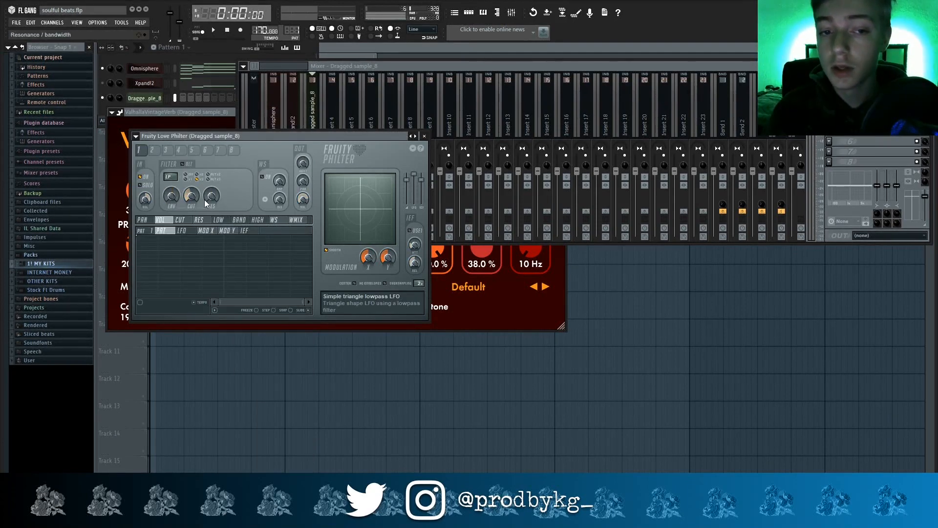
{"action": "key", "text": "F12"}
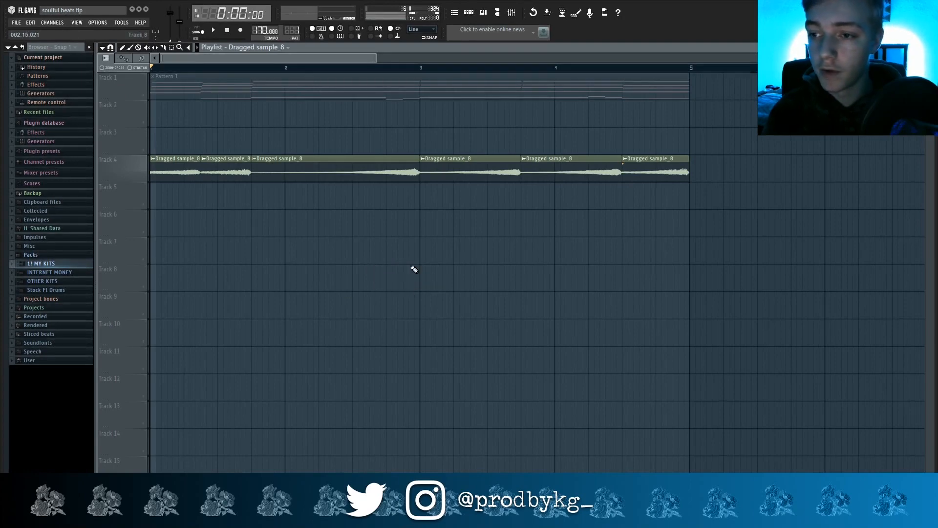
Lower the ValhallaVintageVerb mix and the Dragged sample_8 mixer track's volume during playback.
{"action": "left_click", "coordinate": [512, 12]}
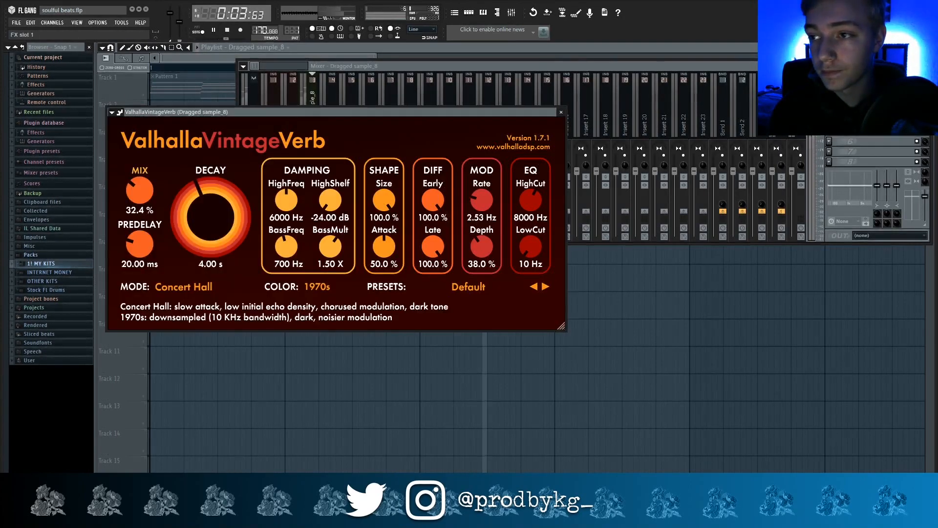
{"action": "left_click_drag", "start_coordinate": [140, 191], "coordinate": [148, 211]}
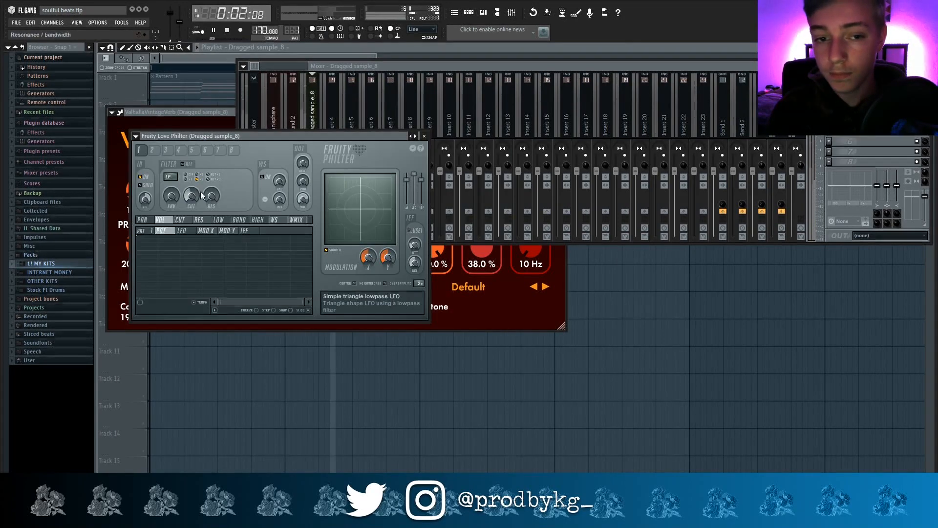
{"action": "key", "text": "F9"}
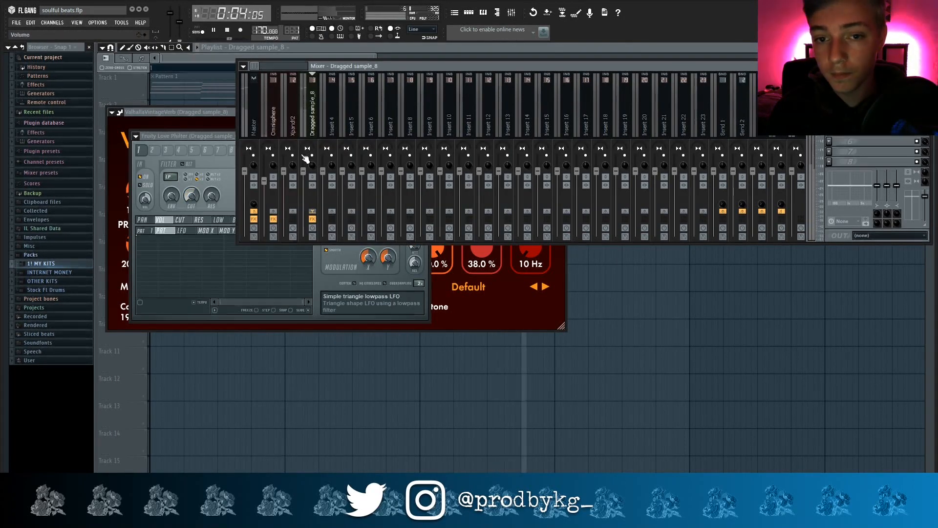
{"action": "left_click", "coordinate": [330, 48]}
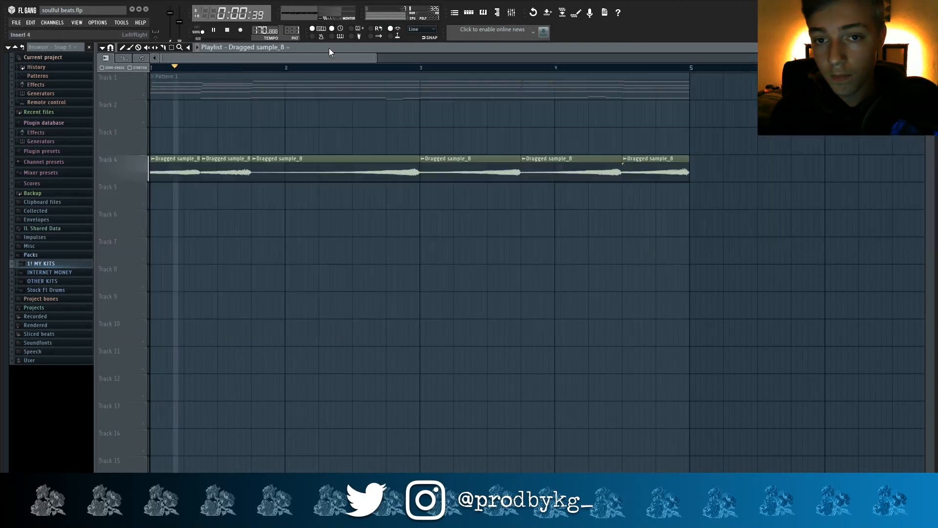
Listen to the processed slices on Track 4, then stop playback.
{"action": "left_click_drag", "start_coordinate": [330, 48], "coordinate": [435, 243]}
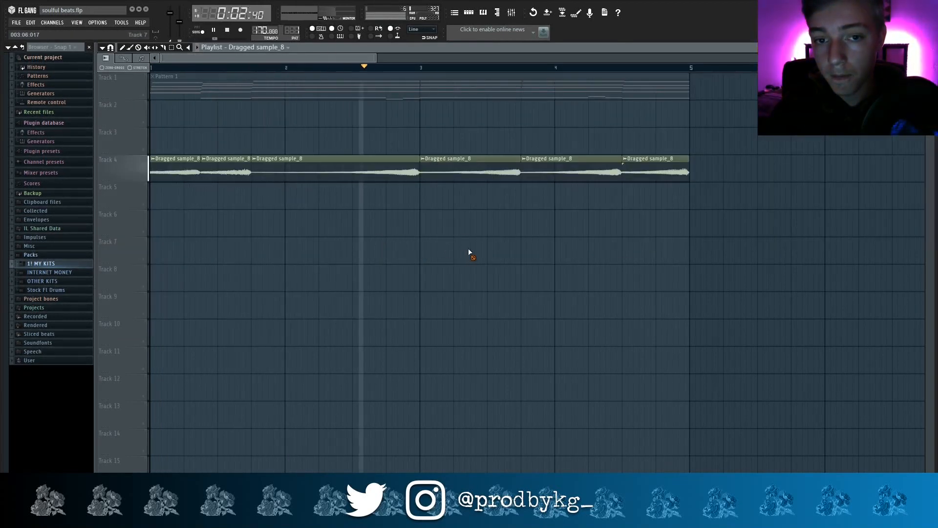
{"action": "mouse_move", "coordinate": [506, 253]}
{"action": "left_mouse_down"}
{"action": "mouse_move", "coordinate": [486, 256]}
{"action": "mouse_move", "coordinate": [515, 259]}
{"action": "left_mouse_up"}
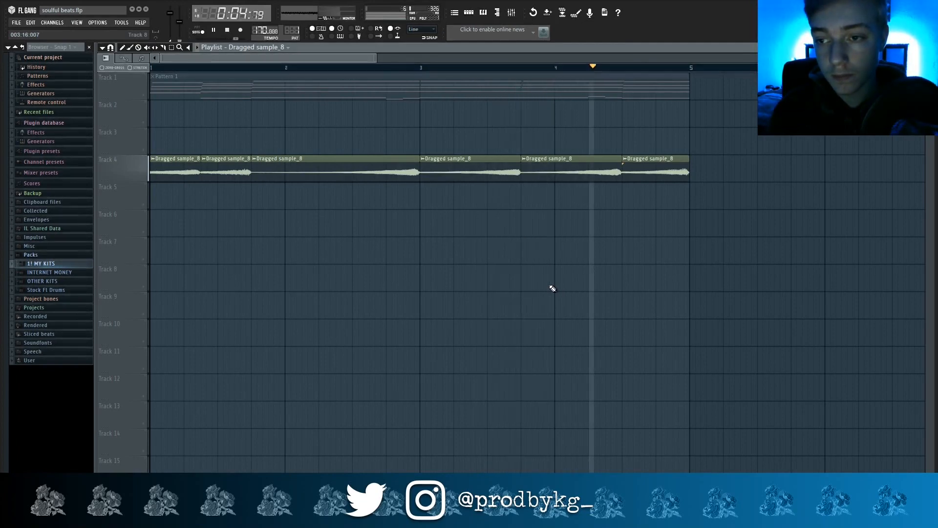
{"action": "key", "text": "space"}
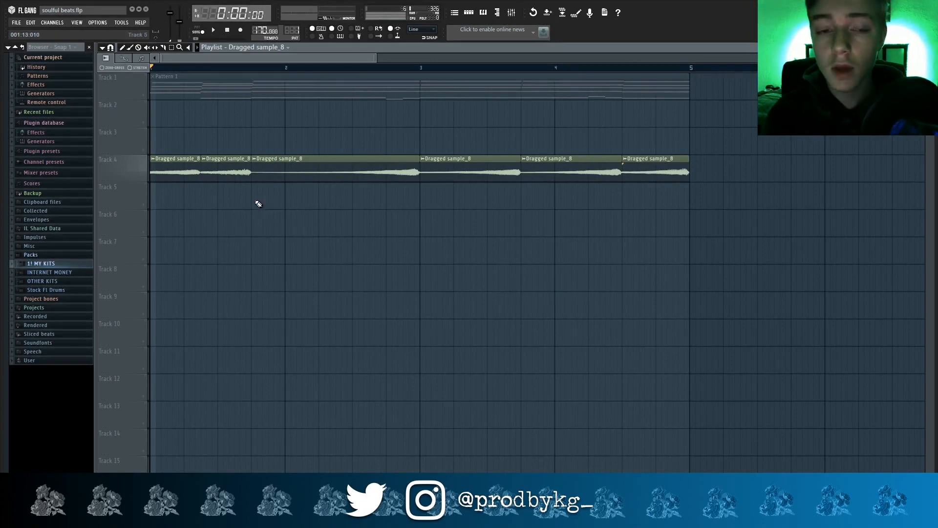
Mute Track 4 with the reversed slices and unmute Track 1 holding Pattern 1.
{"action": "scroll", "coordinate": [175, 190], "scroll_direction": "down", "scroll_amount": 3}
{"action": "left_click", "coordinate": [148, 181]}
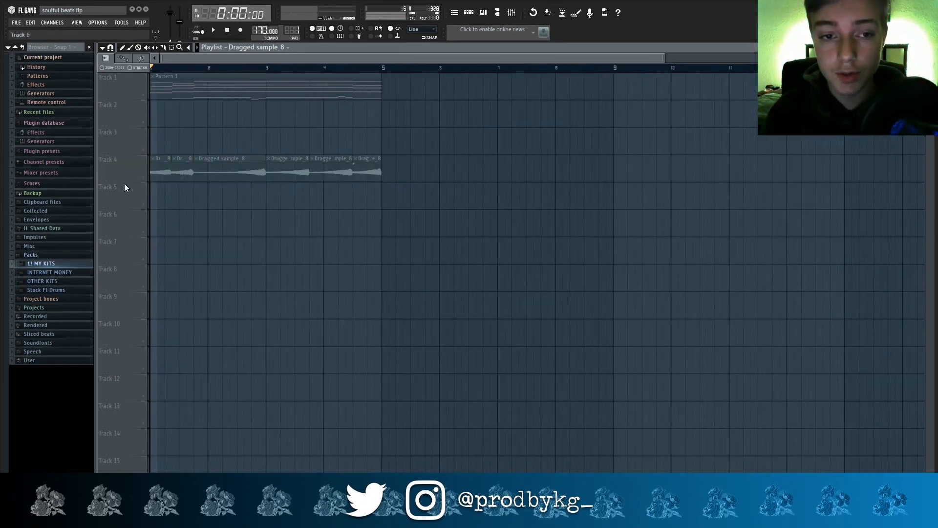
{"action": "scroll", "coordinate": [141, 141], "scroll_direction": "up", "scroll_amount": 3}
{"action": "left_click", "coordinate": [484, 13]}
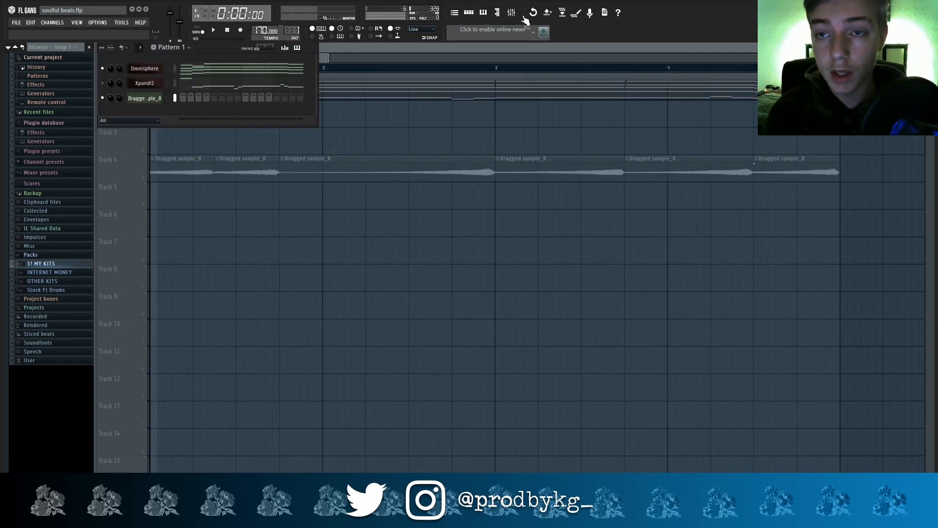
{"action": "left_click", "coordinate": [522, 17]}
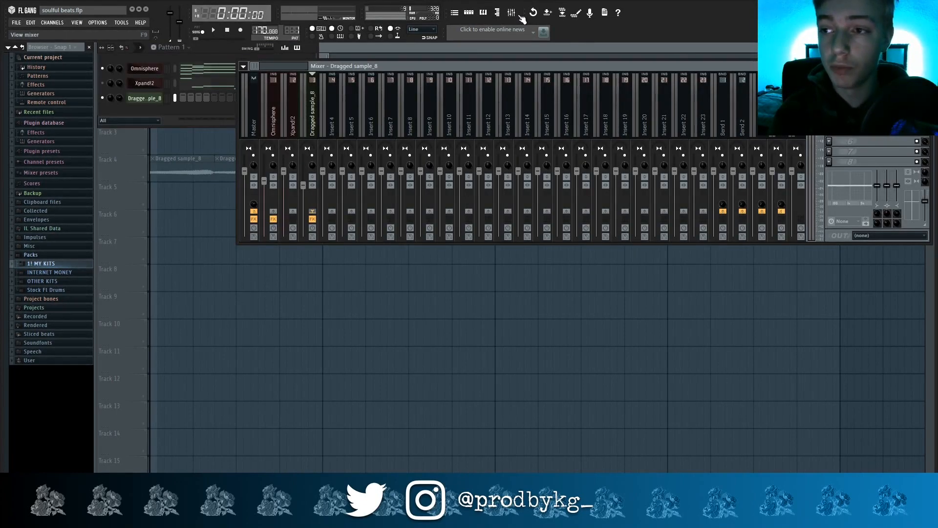
{"action": "left_click", "coordinate": [367, 50]}
Place the fader - accent sample from the INTERNET MONEY pack's Black Magic (One Shot Kit) accents folder on Track 3.
{"action": "left_click", "coordinate": [62, 275]}
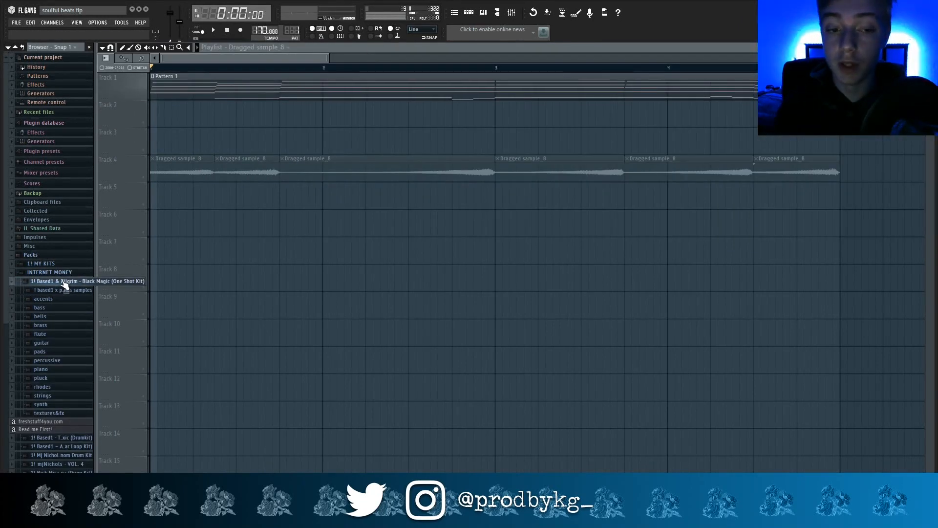
{"action": "left_click", "coordinate": [62, 300]}
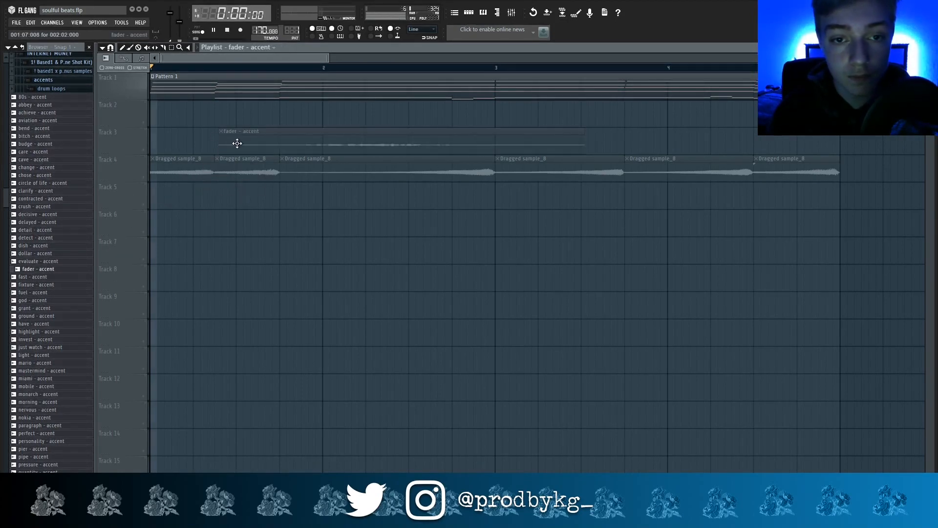
Move the fader - accent clip on Track 3 to the start of the arrangement and play it back.
{"action": "key", "text": "space"}
{"action": "left_click", "coordinate": [146, 151]}
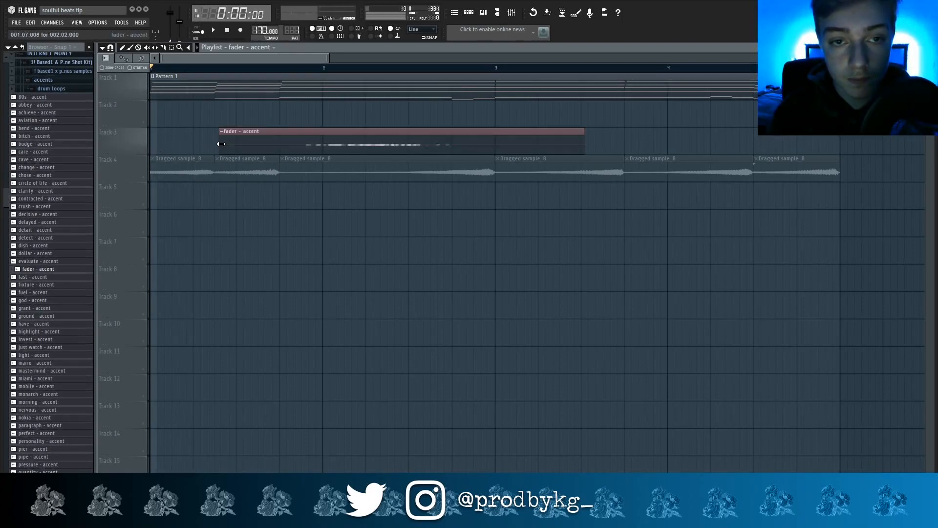
{"action": "left_click_drag", "start_coordinate": [306, 133], "coordinate": [151, 140]}
{"action": "key", "text": "space"}
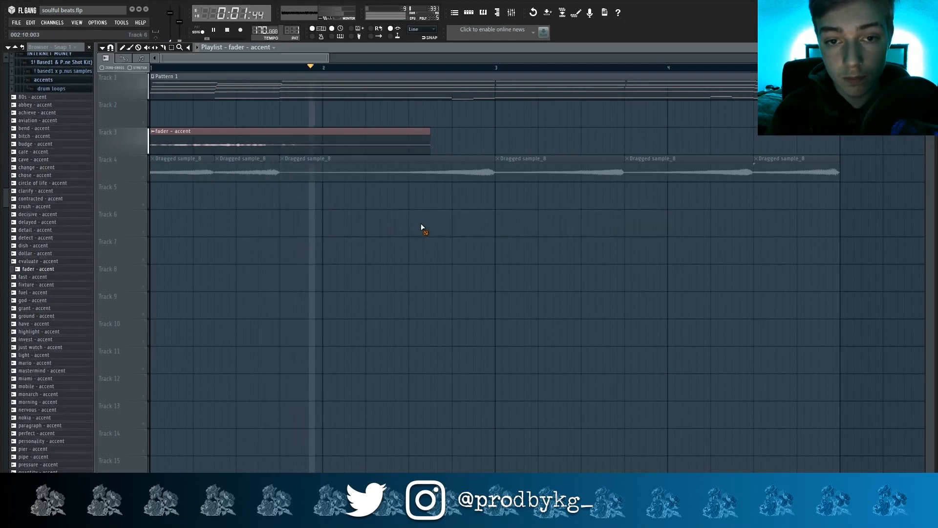
Try normalizing the fader - accent sample during playback, turn the option off again and stop playback.
{"action": "double_click", "coordinate": [293, 143]}
{"action": "left_click", "coordinate": [841, 238]}
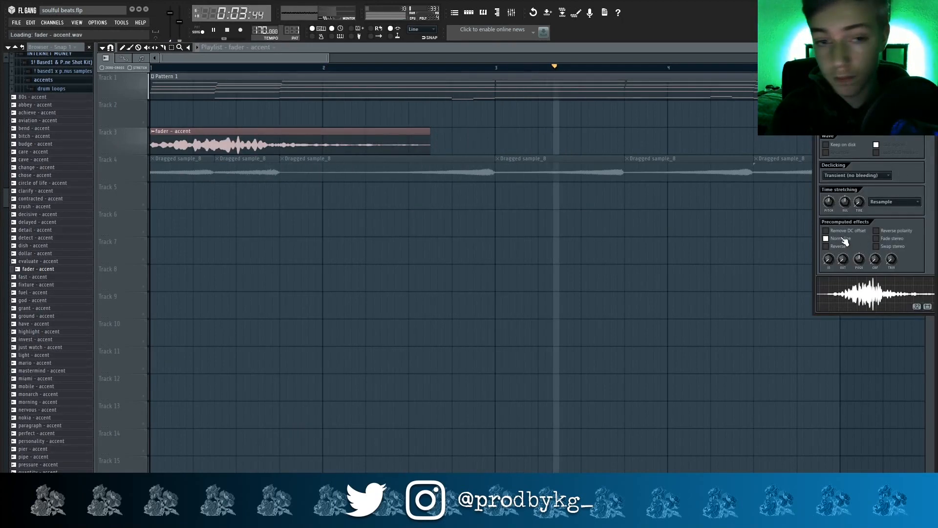
{"action": "left_click", "coordinate": [842, 239]}
{"action": "key", "text": "space"}
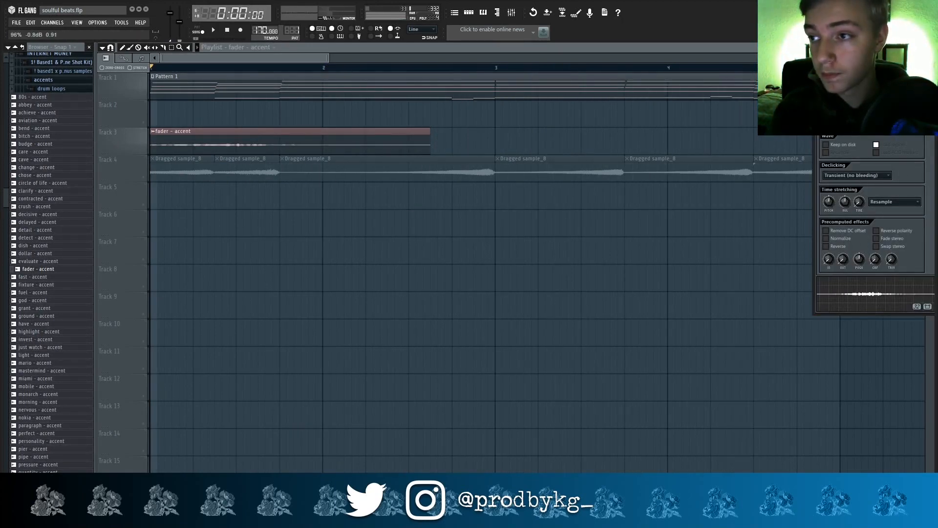
Open the fader - accent sample in Edison, detect its pitch regions to check the notes, and close Edison.
{"action": "right_click", "coordinate": [878, 297]}
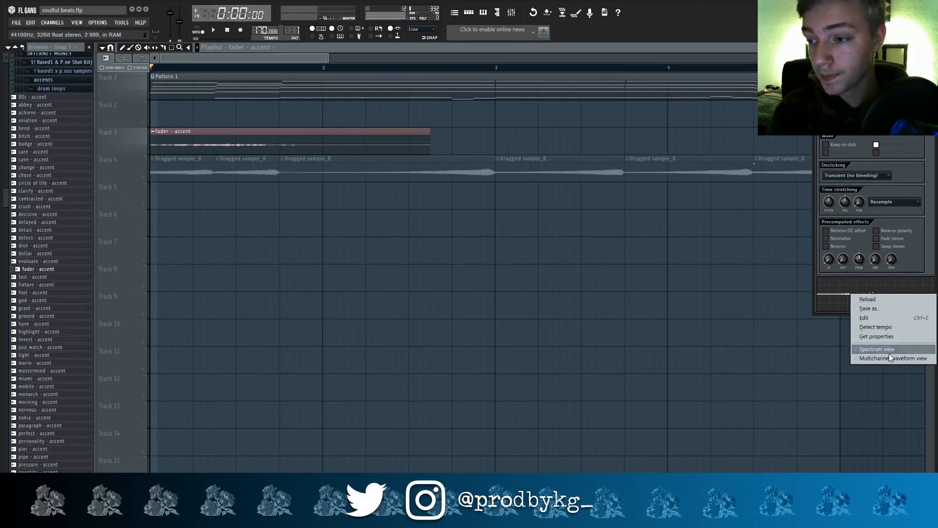
{"action": "left_click", "coordinate": [869, 317]}
{"action": "right_click", "coordinate": [262, 211]}
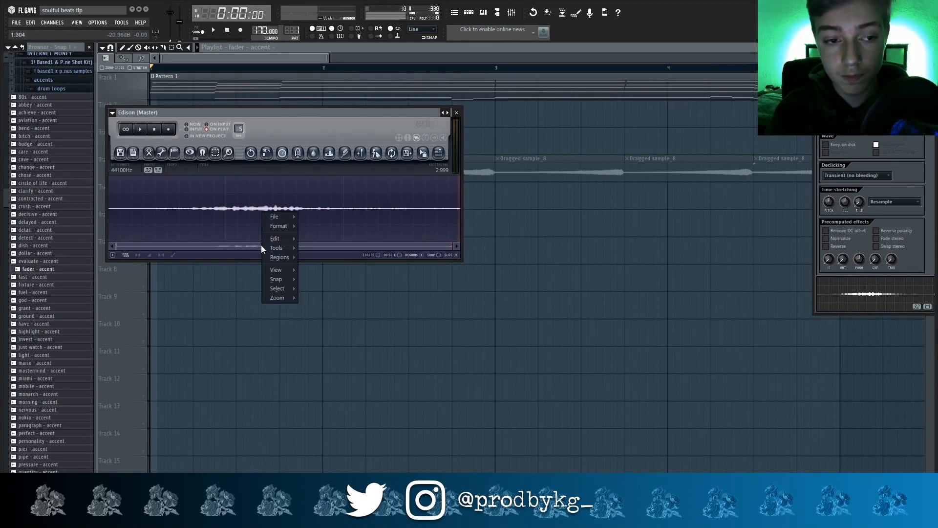
{"action": "mouse_move", "coordinate": [280, 258]}
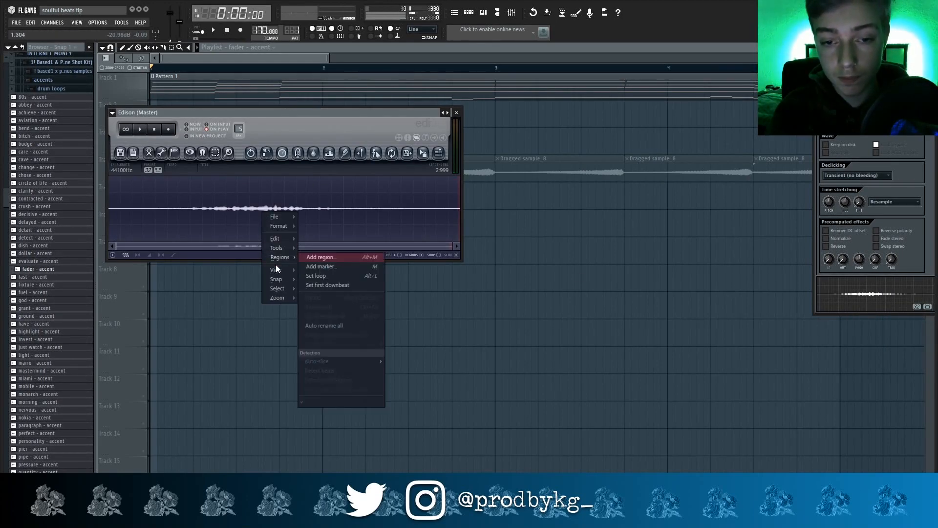
{"action": "left_click", "coordinate": [332, 381]}
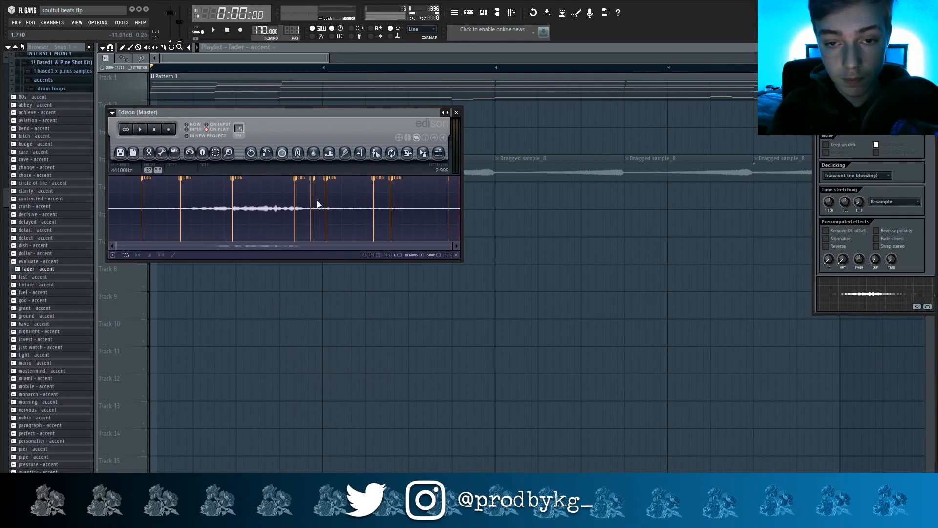
{"action": "left_click", "coordinate": [362, 48]}
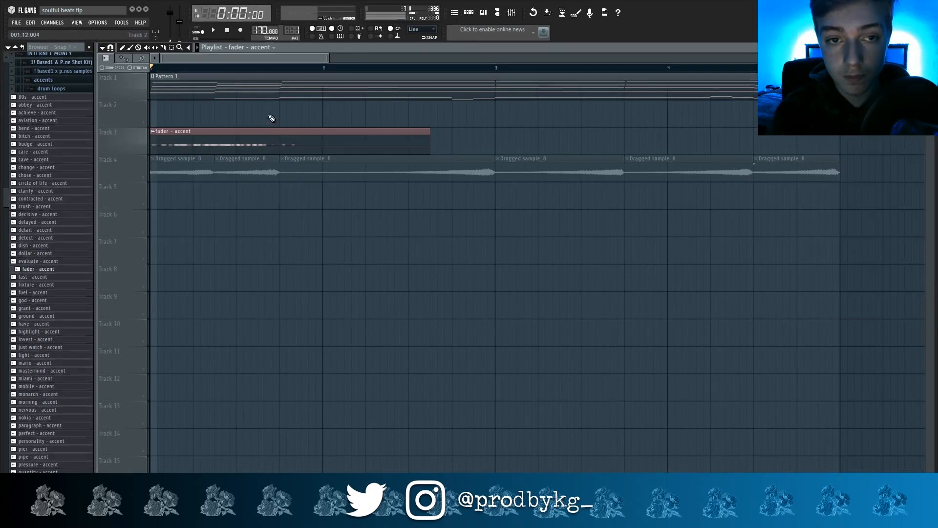
Inspect Pattern 1's Omnisphere chord notes in the piano roll, start playback and return to the playlist.
{"action": "double_click", "coordinate": [248, 96]}
{"action": "scroll", "coordinate": [251, 147], "scroll_direction": "down", "scroll_amount": 5}
{"action": "scroll", "coordinate": [168, 224], "scroll_direction": "down", "scroll_amount": 3}
{"action": "scroll", "coordinate": [168, 224], "scroll_direction": "up", "scroll_amount": 4}
{"action": "key", "text": "space"}
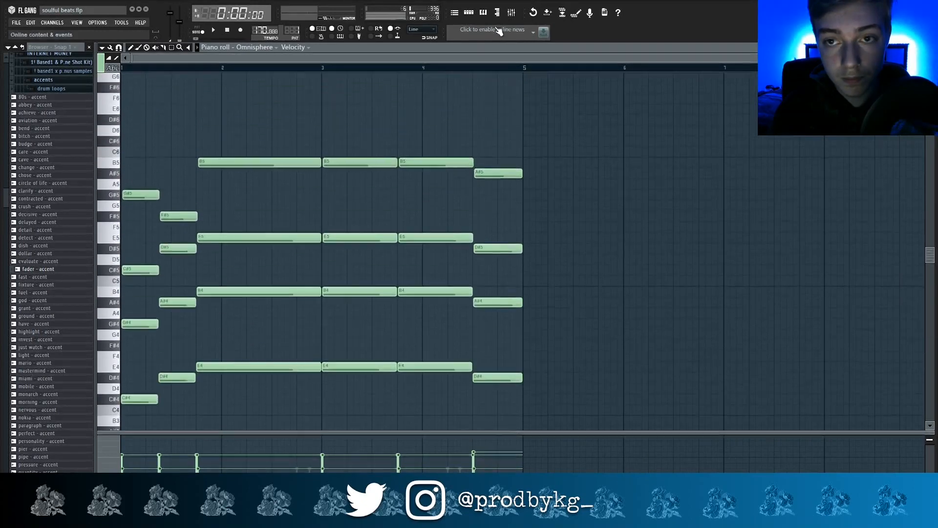
{"action": "key", "text": "F5"}
Normalize the fader - accent sample and play the arrangement to hear it with the chords.
{"action": "double_click", "coordinate": [250, 143]}
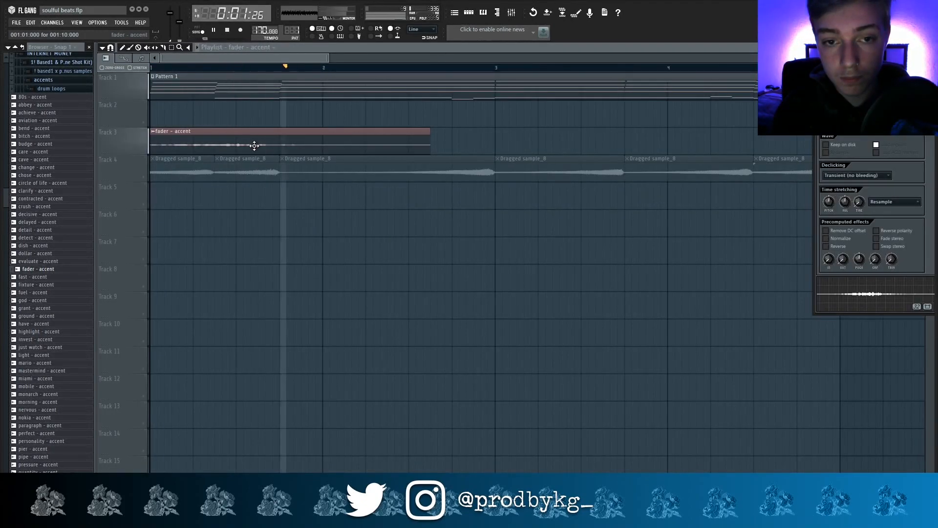
{"action": "key", "text": "space"}
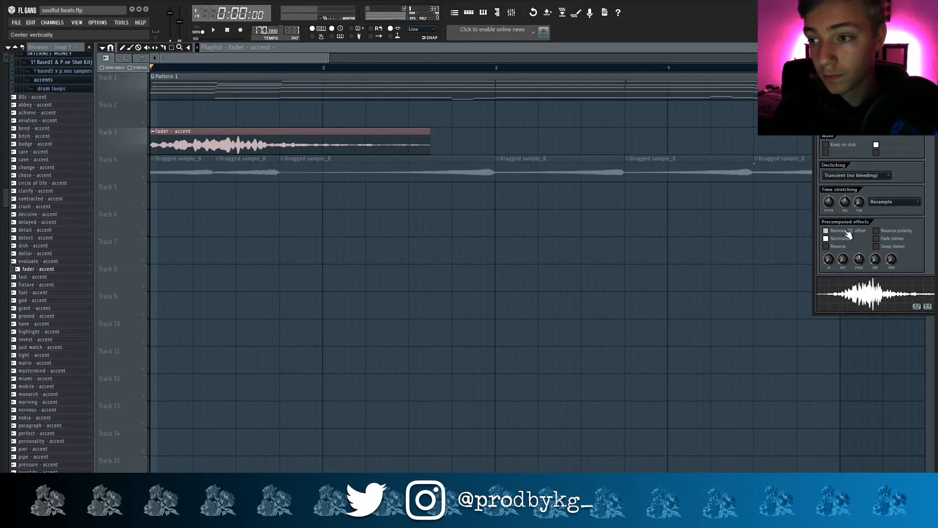
{"action": "left_click", "coordinate": [844, 229]}
{"action": "key", "text": "space"}
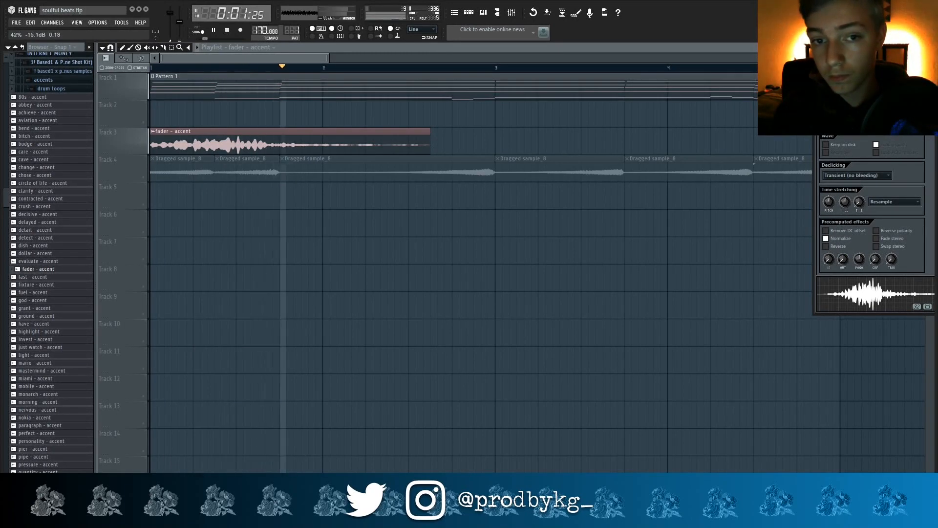
{"action": "left_click_drag", "start_coordinate": [875, 293], "coordinate": [65, 289]}
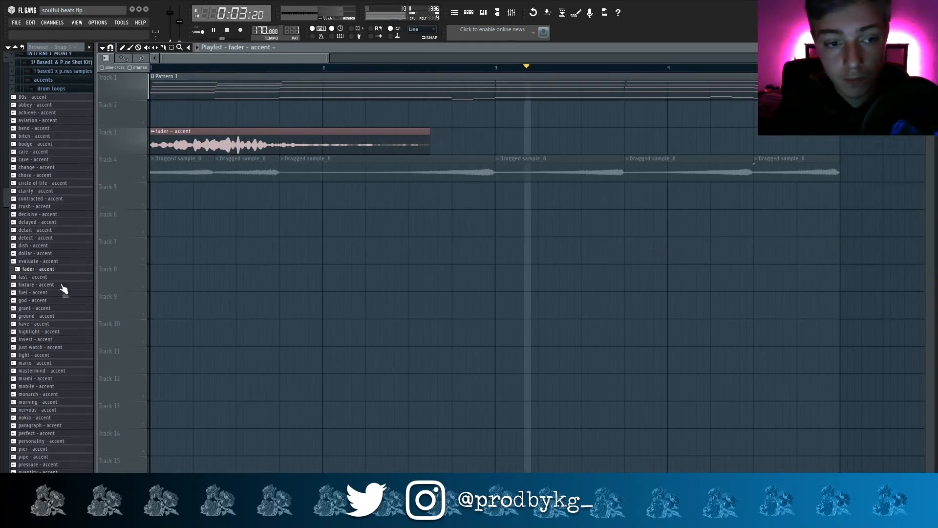
{"action": "key", "text": "space"}
Audition more samples in the accents folder, including light, recorder up and wrist, and collapse the folder.
{"action": "left_click", "coordinate": [36, 277]}
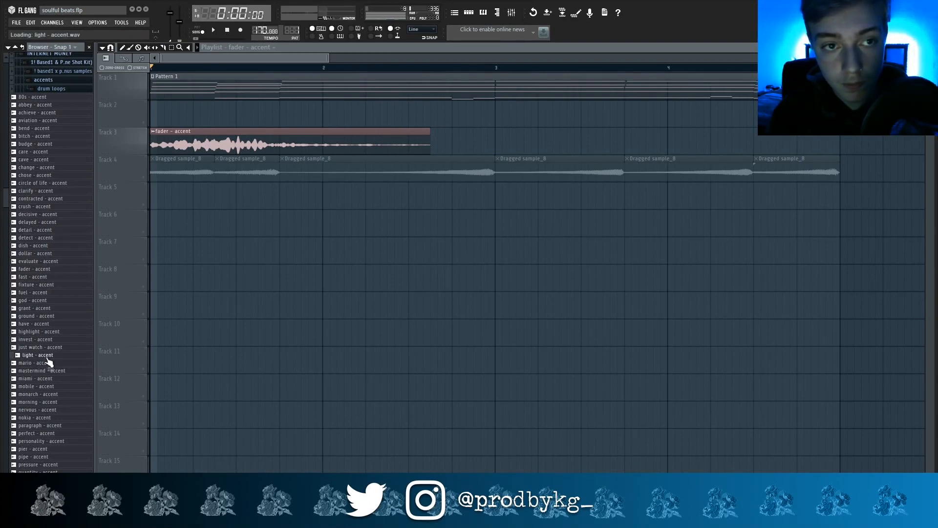
{"action": "scroll", "coordinate": [49, 362], "scroll_direction": "down", "scroll_amount": 3}
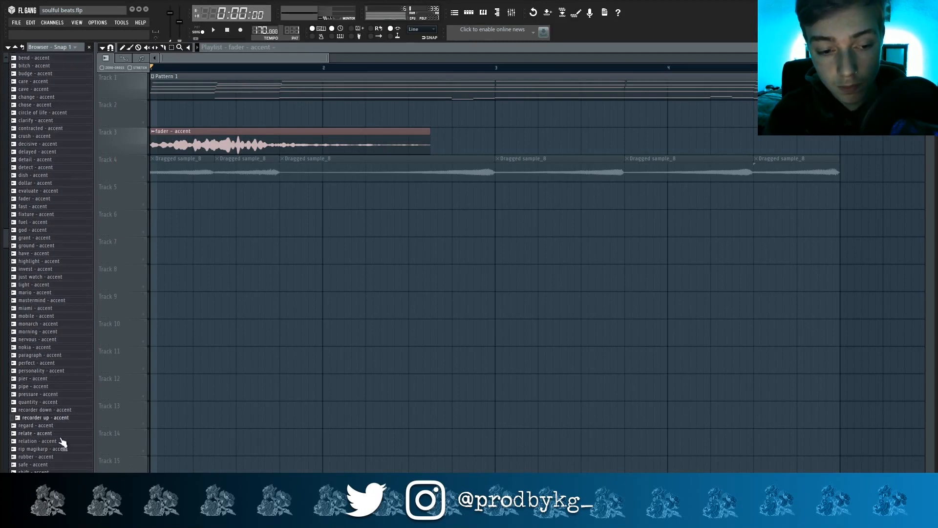
{"action": "scroll", "coordinate": [61, 435], "scroll_direction": "down", "scroll_amount": 4}
{"action": "left_click", "coordinate": [53, 410]}
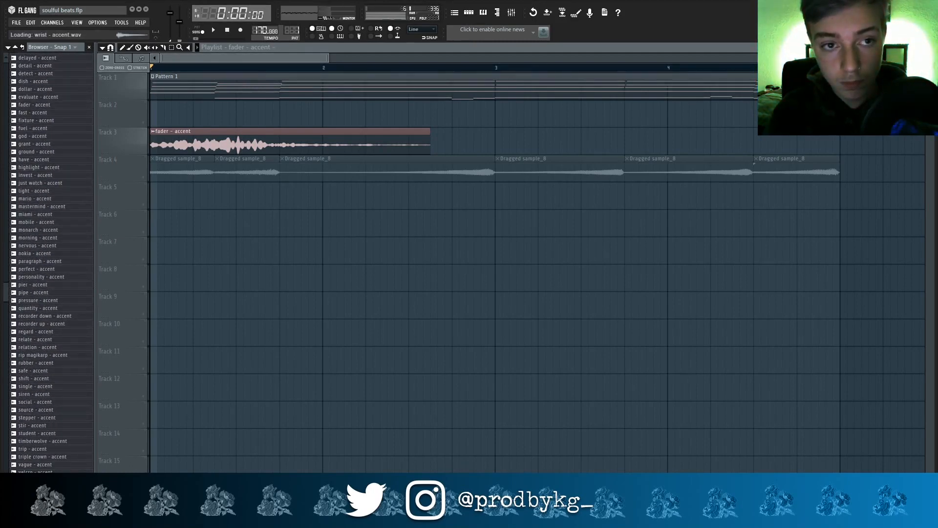
{"action": "scroll", "coordinate": [54, 84], "scroll_direction": "up", "scroll_amount": 10}
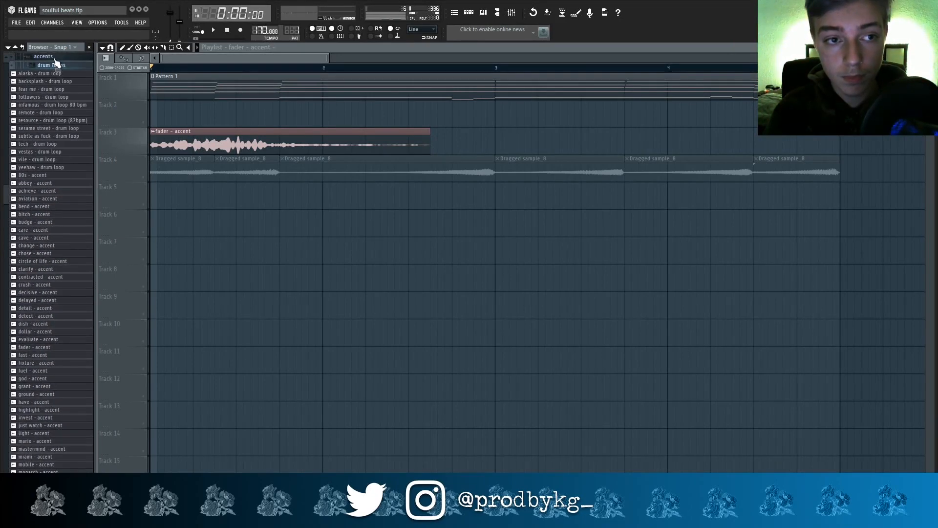
{"action": "left_click", "coordinate": [62, 71]}
{"action": "scroll", "coordinate": [63, 188], "scroll_direction": "up", "scroll_amount": 5}
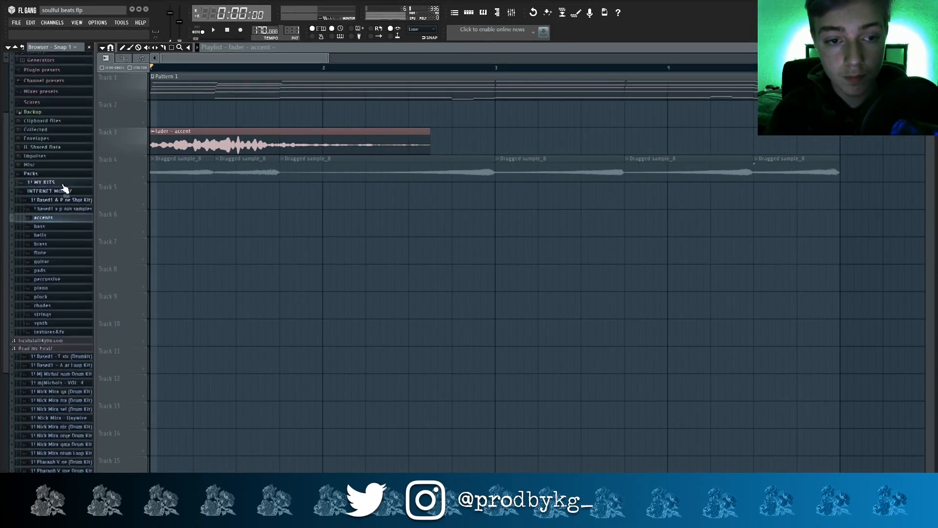
Play the arrangement and check the fader - accent sample's channel settings and the audio clip channels.
{"action": "key", "text": "space"}
{"action": "scroll", "coordinate": [218, 176], "scroll_direction": "down", "scroll_amount": 3}
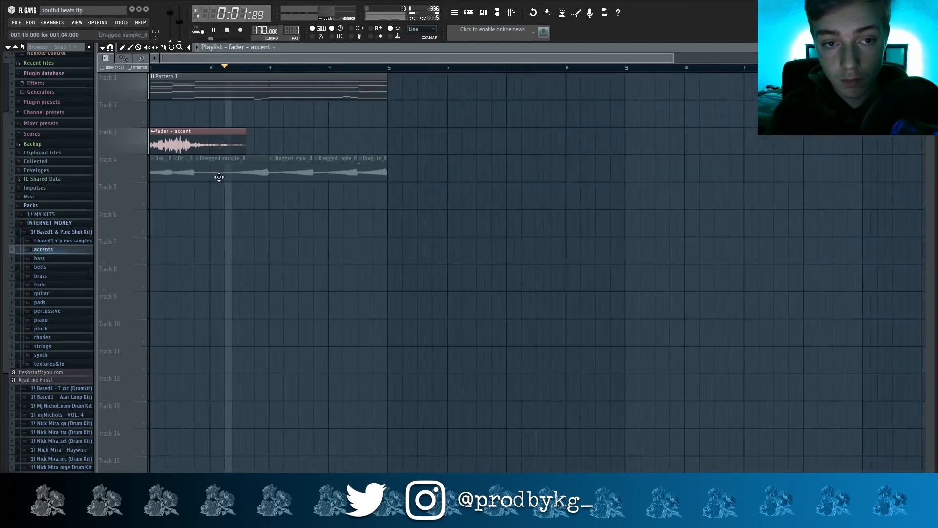
{"action": "double_click", "coordinate": [174, 152]}
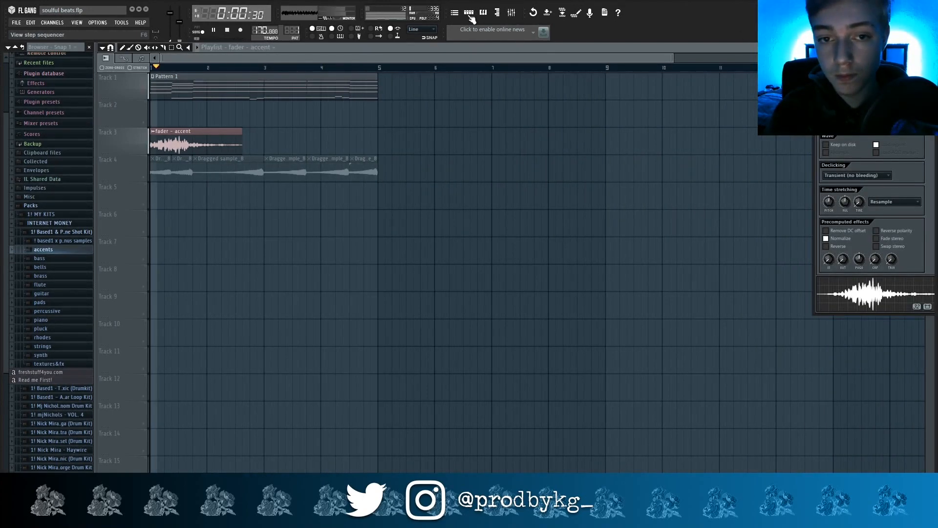
{"action": "key", "text": "F6"}
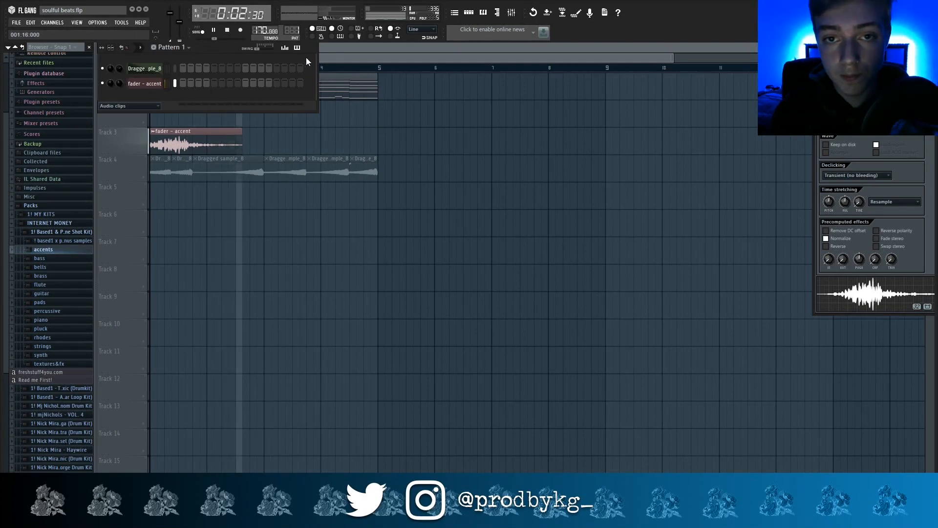
{"action": "left_click", "coordinate": [337, 145]}
{"action": "right_click", "coordinate": [337, 145]}
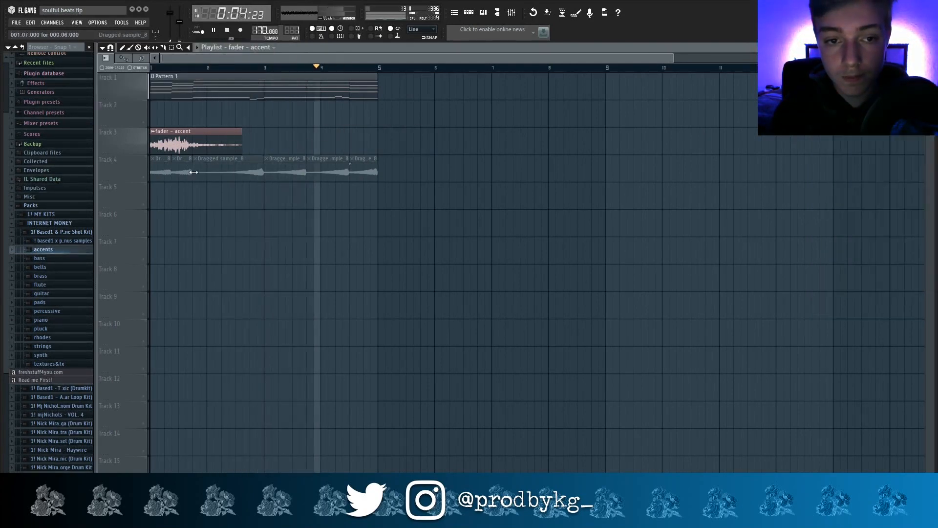
Move the Dragged sample_8 slices from Track 4 up to Track 2 and show all channels in the channel rack.
{"action": "left_click", "coordinate": [114, 172]}
{"action": "key", "text": "shift+Up"}
{"action": "key", "text": "shift+Up"}
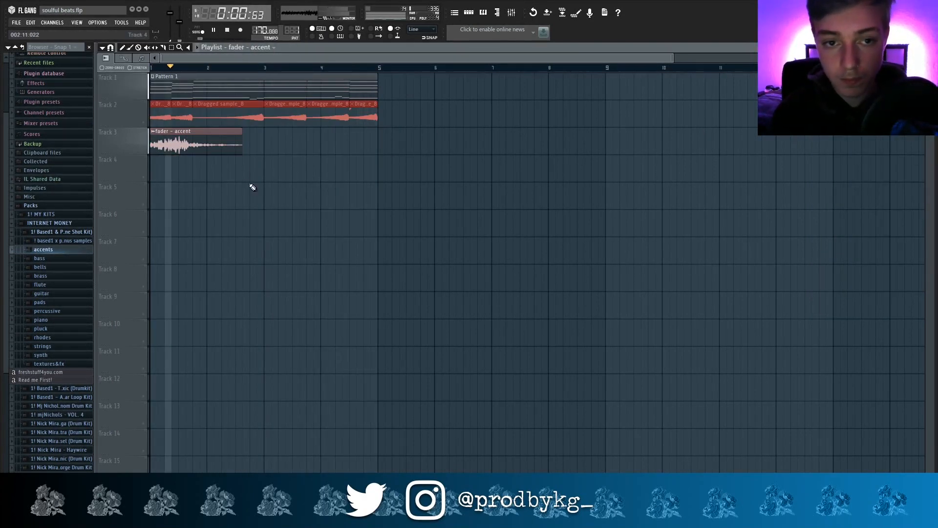
{"action": "key", "text": "F6"}
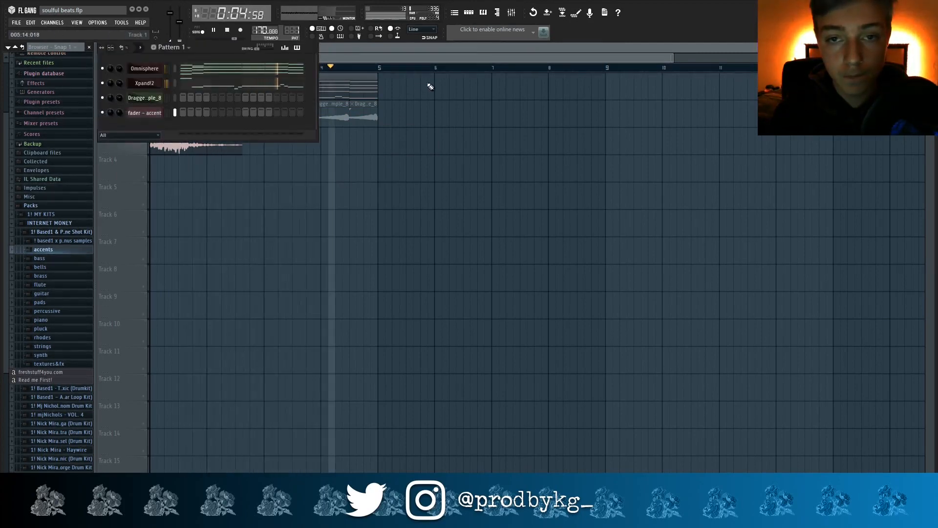
{"action": "left_click", "coordinate": [398, 51]}
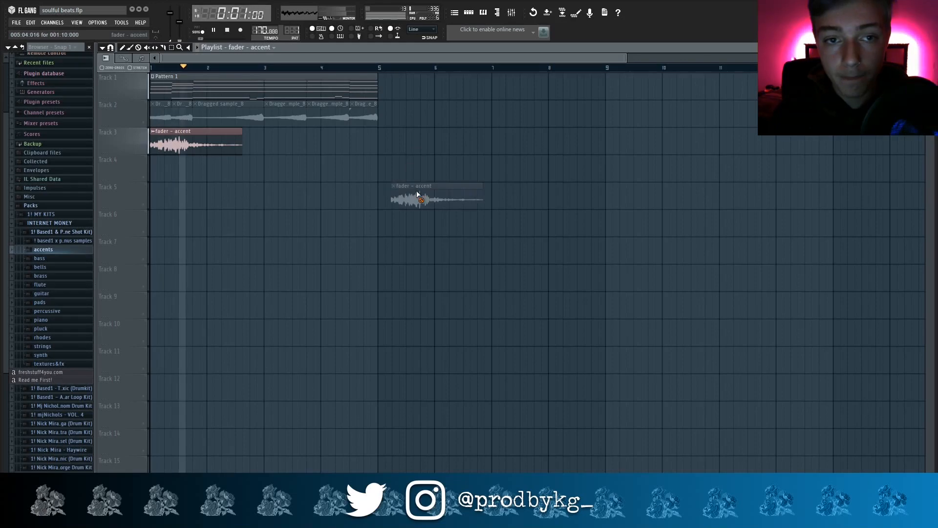
Collapse the INTERNET MONEY packs in the browser and add an Arcade instrument channel.
{"action": "left_click", "coordinate": [53, 232]}
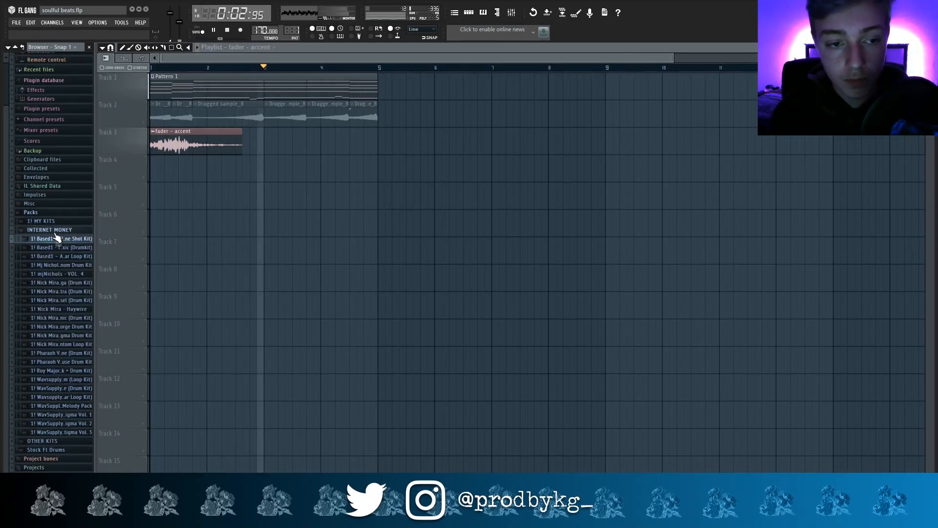
{"action": "left_click", "coordinate": [55, 223]}
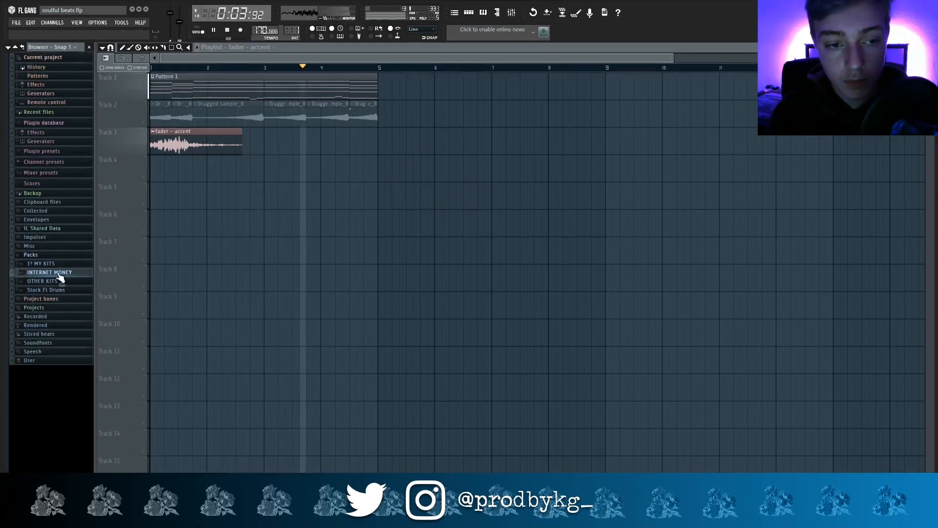
{"action": "left_click", "coordinate": [52, 22]}
{"action": "mouse_move", "coordinate": [61, 33]}
{"action": "left_click", "coordinate": [165, 123]}
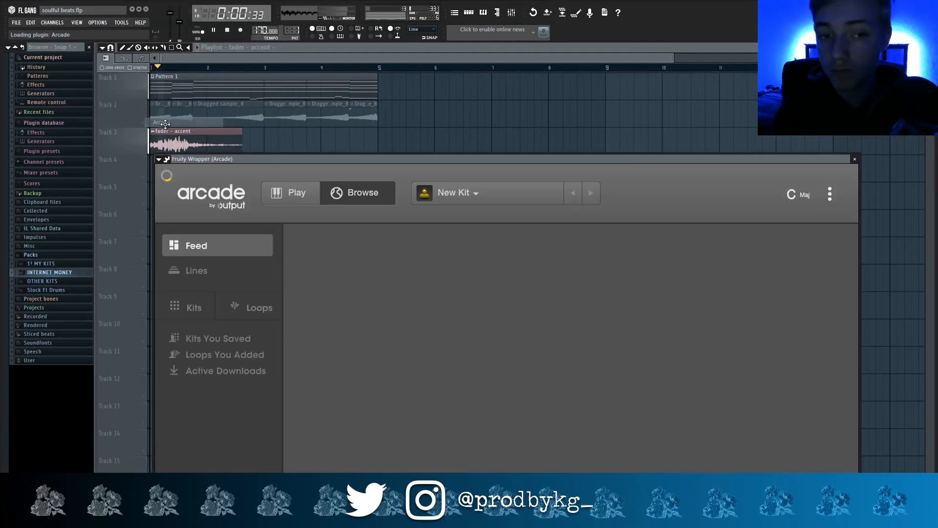
Move and shrink the Arcade window to fit above the playlist, and set Arcade's session key to C# minor.
{"action": "left_click_drag", "start_coordinate": [327, 158], "coordinate": [274, 54]}
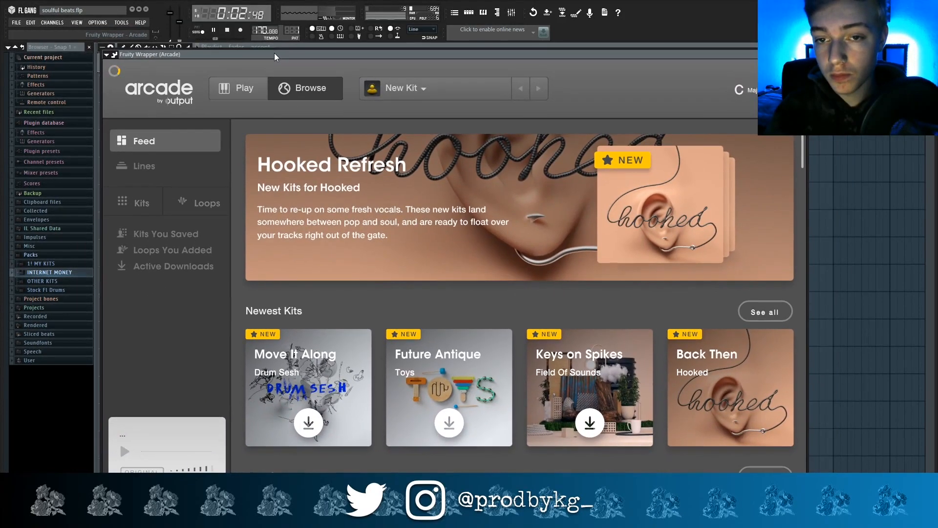
{"action": "left_click_drag", "start_coordinate": [131, 55], "coordinate": [131, 61]}
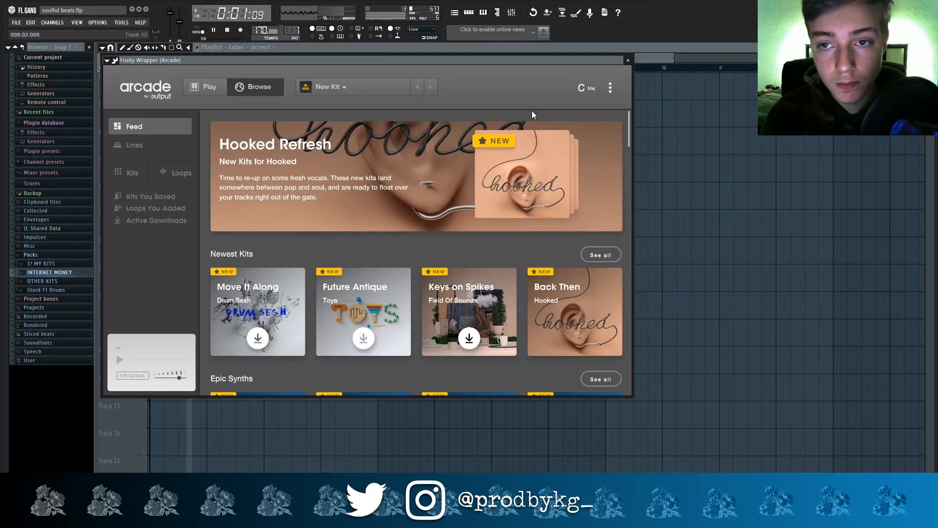
{"action": "left_click", "coordinate": [587, 91]}
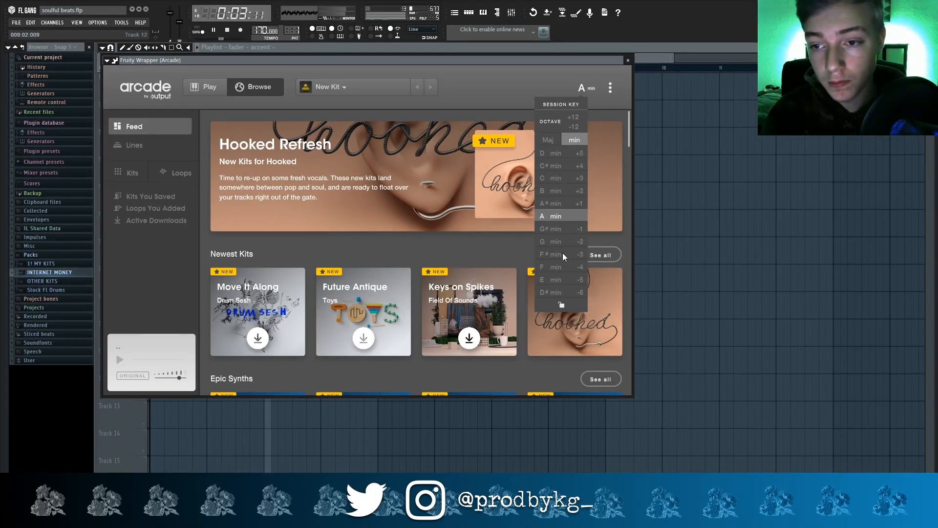
{"action": "left_click", "coordinate": [551, 166]}
Find the Dynamic Ooos kit among the Hooked kits in Arcade, load it and close the plugin window.
{"action": "left_click", "coordinate": [334, 86]}
{"action": "left_click", "coordinate": [334, 87]}
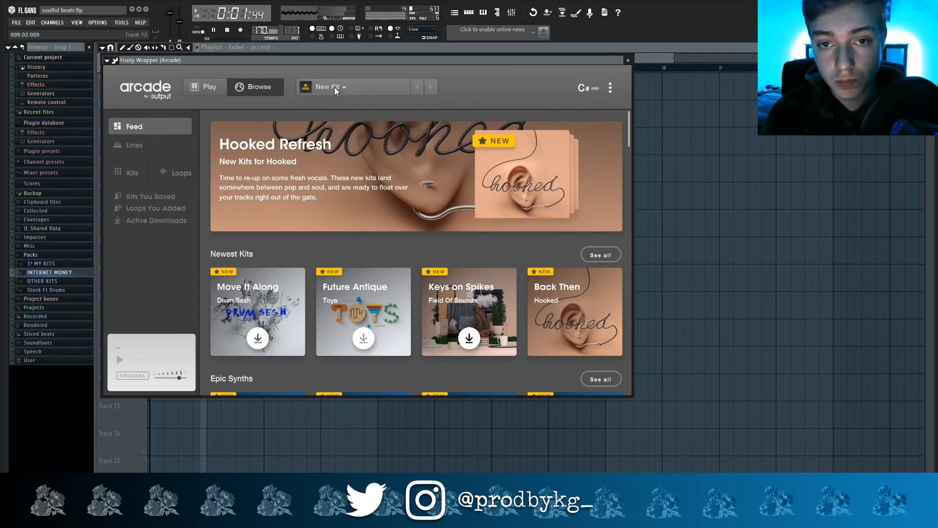
{"action": "left_click", "coordinate": [336, 167]}
{"action": "scroll", "coordinate": [339, 275], "scroll_direction": "down", "scroll_amount": 5}
{"action": "scroll", "coordinate": [342, 274], "scroll_direction": "down", "scroll_amount": 15}
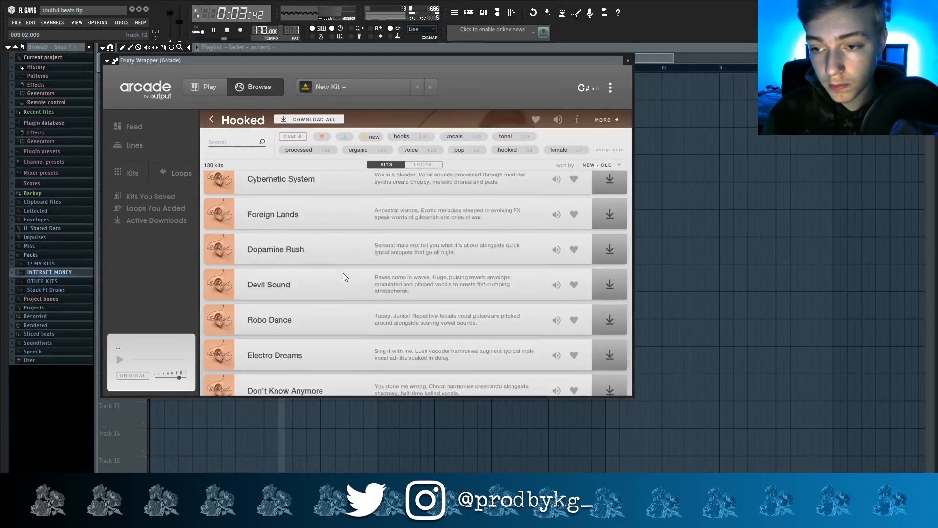
{"action": "scroll", "coordinate": [503, 281], "scroll_direction": "down", "scroll_amount": 5}
{"action": "scroll", "coordinate": [502, 281], "scroll_direction": "up", "scroll_amount": 2}
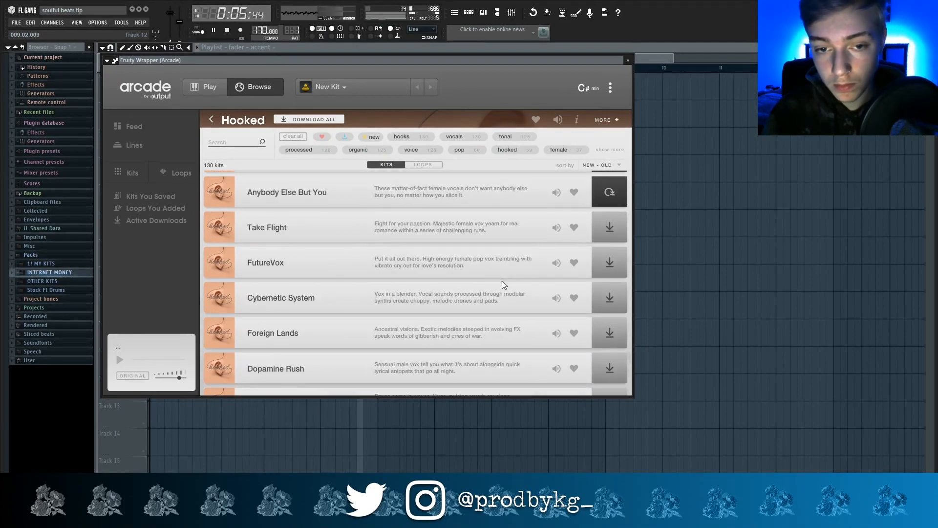
{"action": "scroll", "coordinate": [500, 281], "scroll_direction": "down", "scroll_amount": 6}
{"action": "scroll", "coordinate": [500, 281], "scroll_direction": "down", "scroll_amount": 5}
{"action": "scroll", "coordinate": [499, 283], "scroll_direction": "up", "scroll_amount": 3}
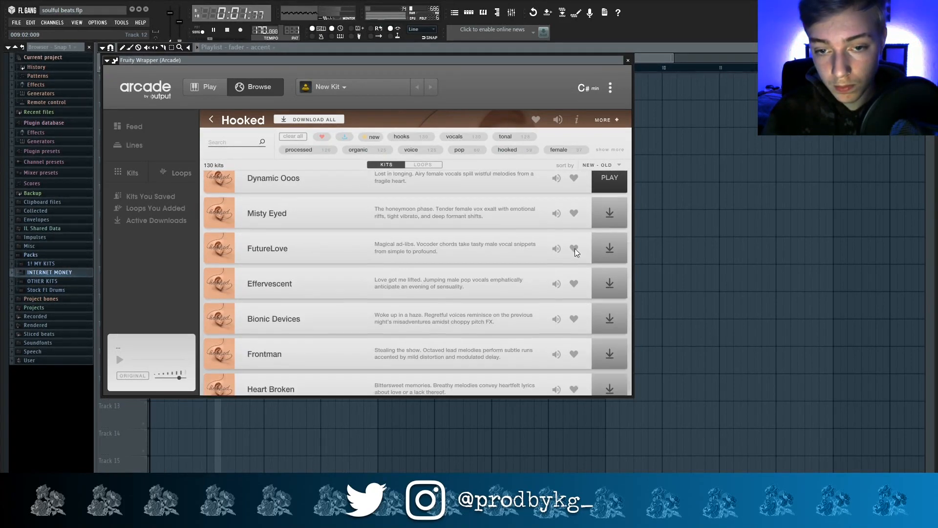
{"action": "left_click", "coordinate": [609, 181]}
{"action": "left_click", "coordinate": [628, 60]}
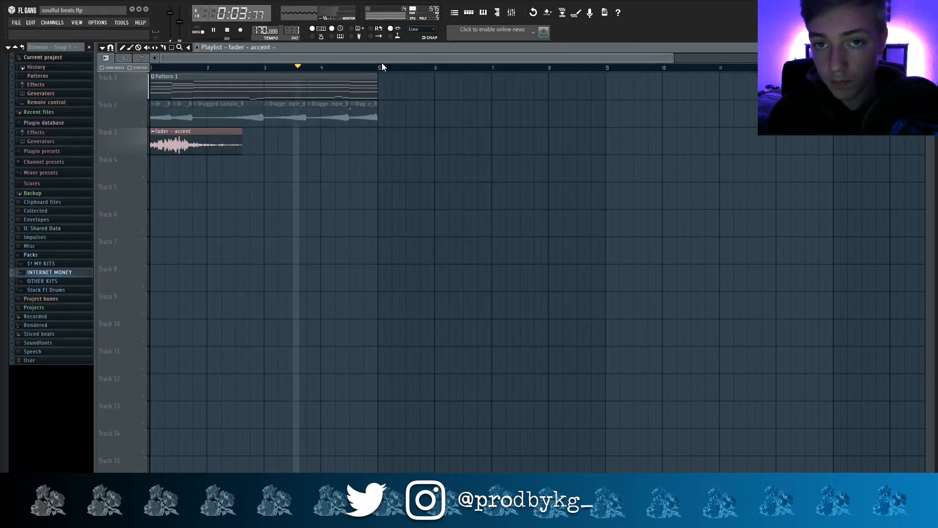
Place Pattern 2 at the start of Track 4 and put a G5 note on beat one in Arcade's piano roll.
{"action": "scroll", "coordinate": [298, 34], "scroll_direction": "up", "scroll_amount": 1}
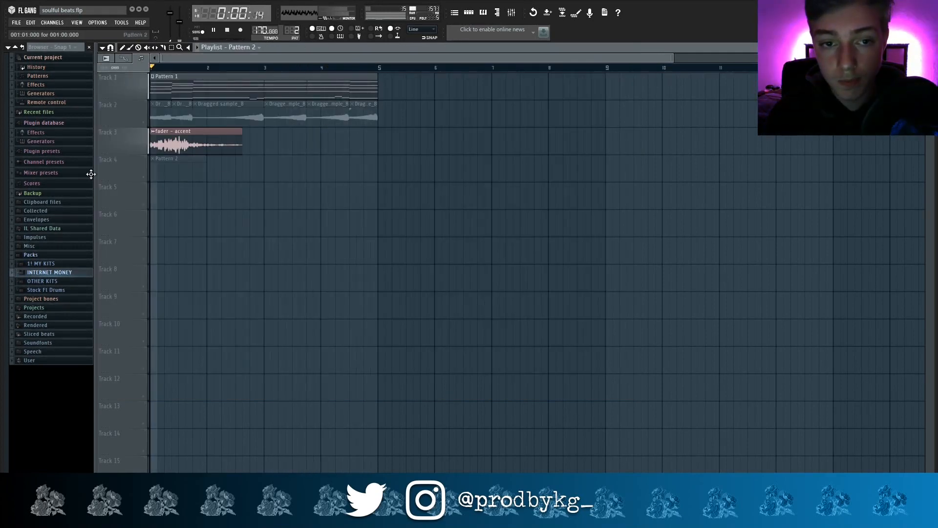
{"action": "double_click", "coordinate": [167, 168]}
{"action": "double_click", "coordinate": [160, 171]}
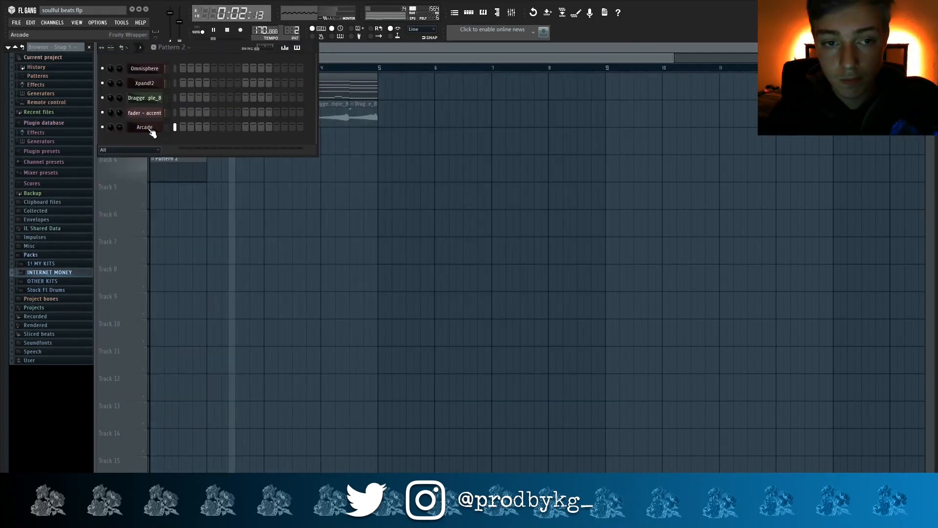
{"action": "right_click", "coordinate": [149, 128]}
{"action": "left_click", "coordinate": [173, 128]}
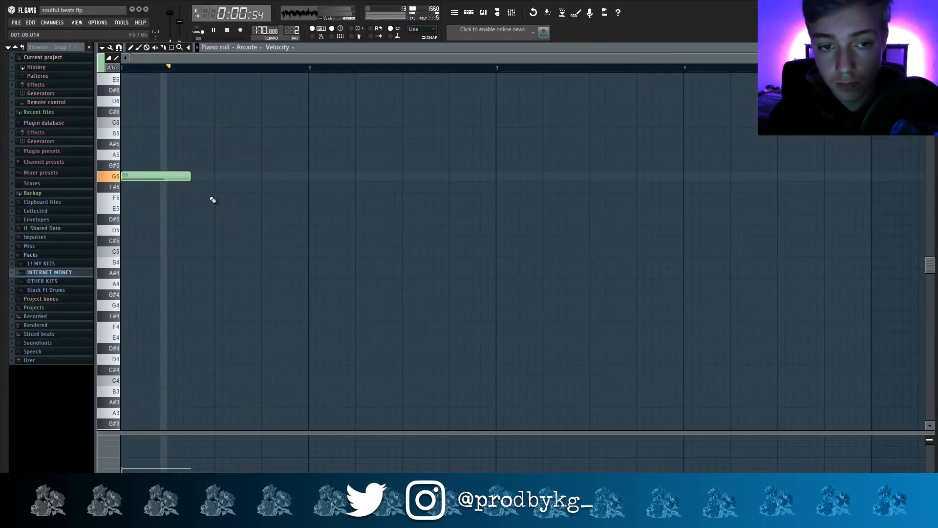
Add a note at bar 2 for Arcade, lower it to D5 and stretch it to a full bar.
{"action": "key", "text": "space"}
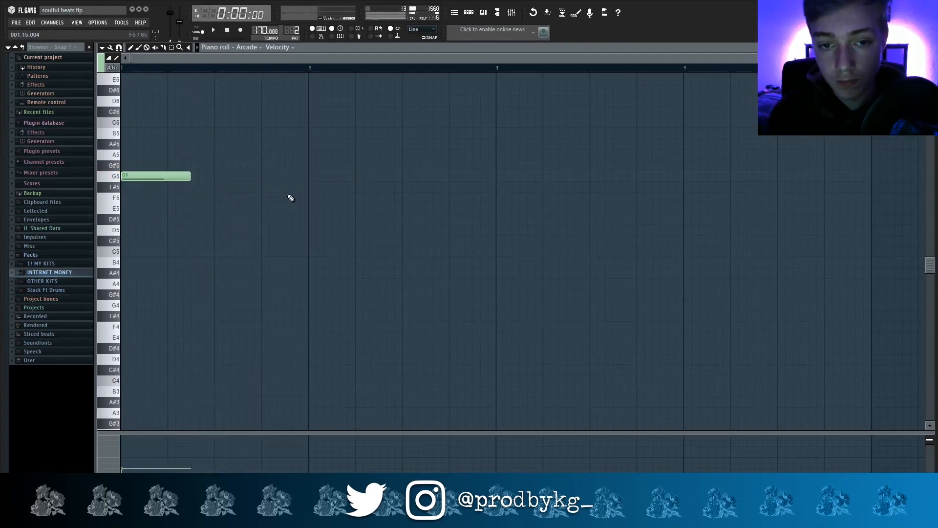
{"action": "key", "text": "space"}
{"action": "left_click", "coordinate": [331, 221]}
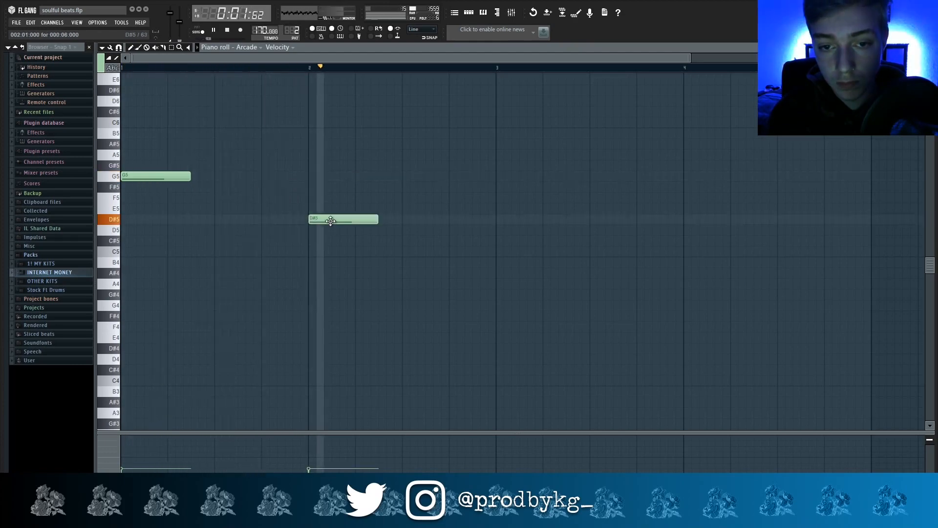
{"action": "left_click_drag", "start_coordinate": [330, 220], "coordinate": [331, 231]}
{"action": "key", "text": "space"}
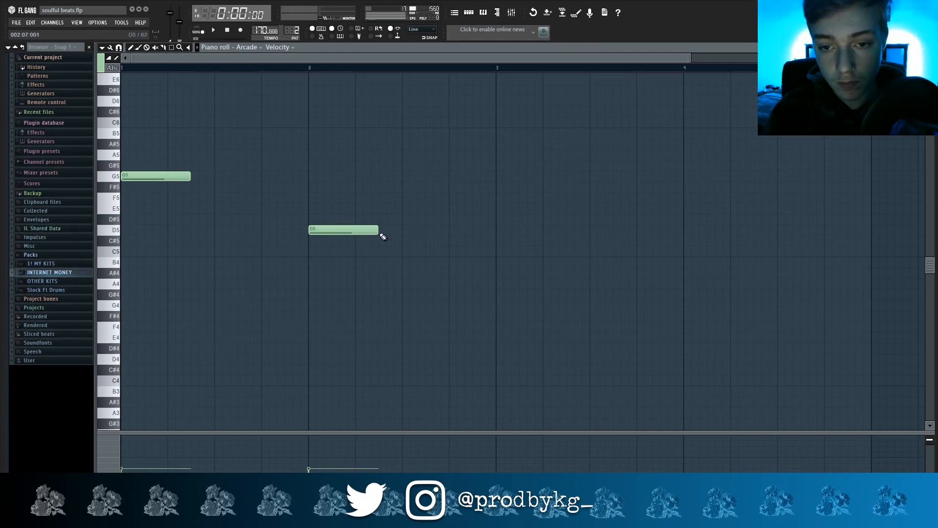
{"action": "key", "text": "space"}
{"action": "mouse_move", "coordinate": [378, 229]}
{"action": "left_mouse_down"}
{"action": "mouse_move", "coordinate": [496, 235]}
{"action": "mouse_move", "coordinate": [481, 229]}
{"action": "left_mouse_up"}
{"action": "key", "text": "space"}
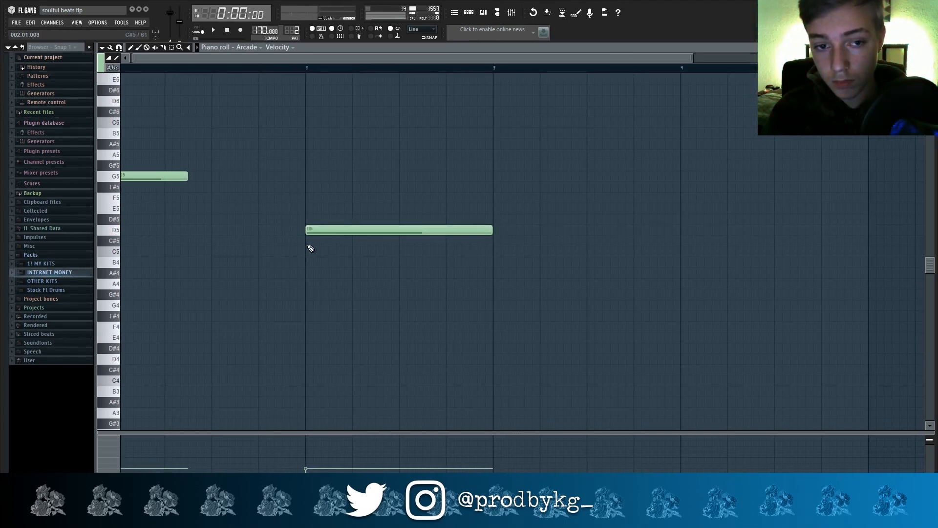
Delete the opening G5 note, move the D5 note to the pattern start and extend it to one and a half bars.
{"action": "scroll", "coordinate": [310, 248], "scroll_direction": "down", "scroll_amount": 2}
{"action": "left_click_drag", "start_coordinate": [297, 233], "coordinate": [158, 230]}
{"action": "right_click", "coordinate": [146, 176]}
{"action": "key", "text": "space"}
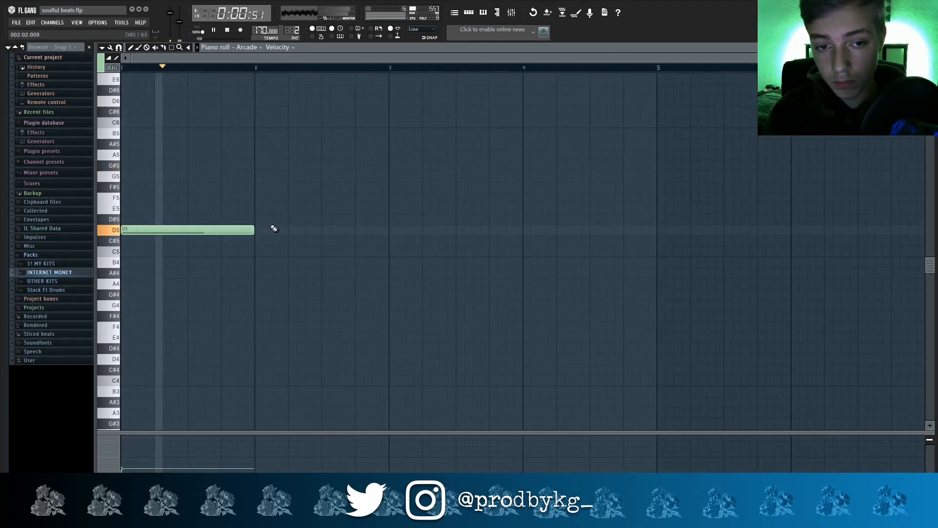
{"action": "key", "text": "space"}
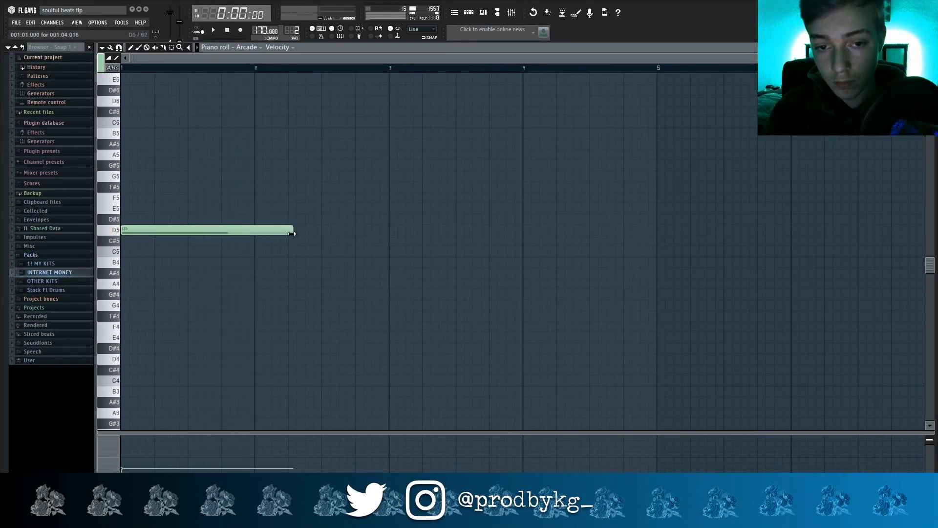
{"action": "key", "text": "space"}
{"action": "left_click_drag", "start_coordinate": [292, 234], "coordinate": [320, 237]}
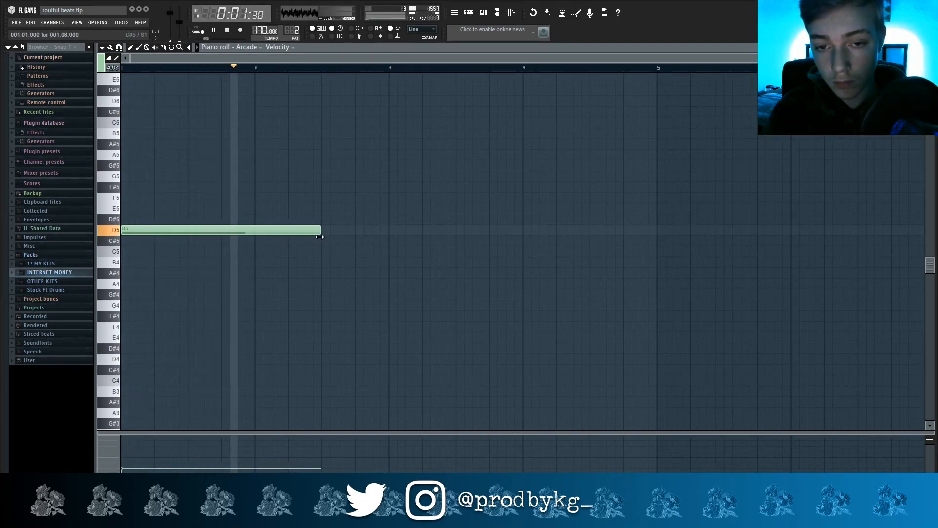
{"action": "key", "text": "space"}
Add a half-bar G5 note at bar 3 and a half-bar A5 note in the second half of bar 4.
{"action": "left_click", "coordinate": [389, 177]}
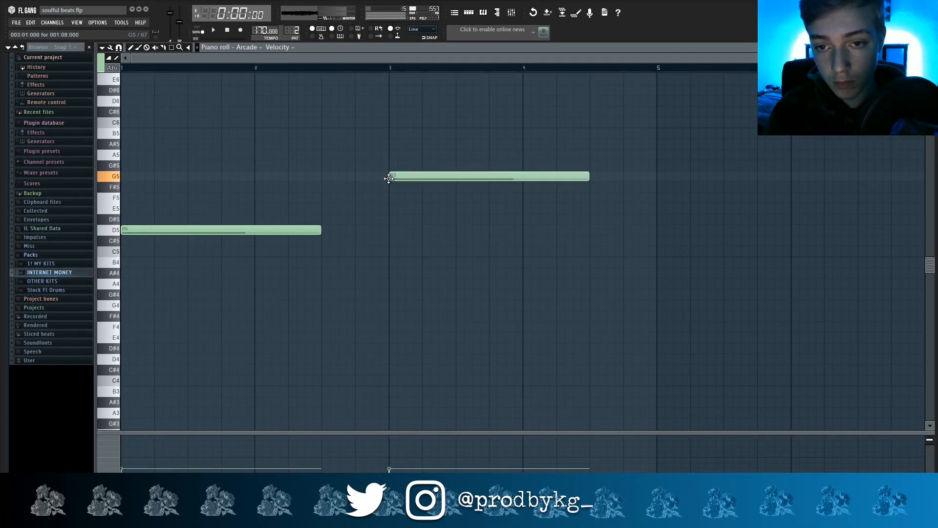
{"action": "key", "text": "space"}
{"action": "left_click_drag", "start_coordinate": [589, 177], "coordinate": [456, 180]}
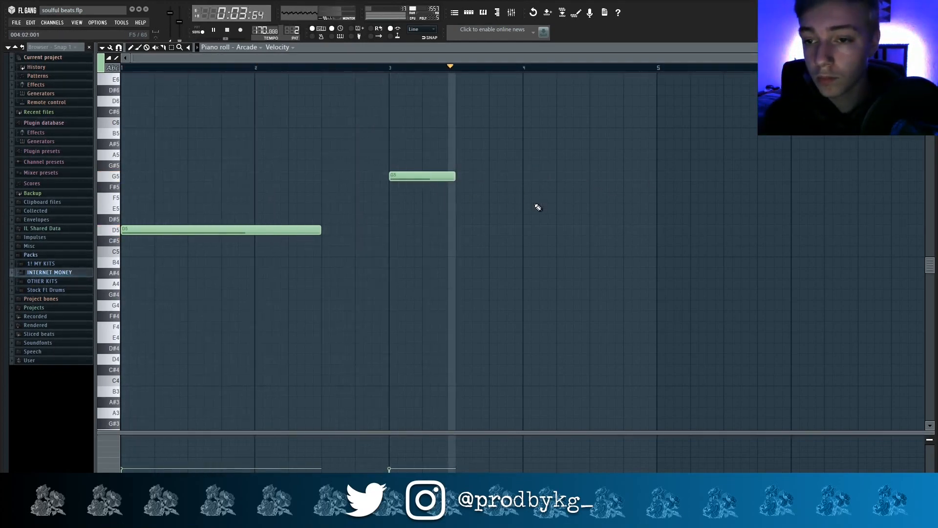
{"action": "mouse_move", "coordinate": [570, 198]}
{"action": "left_mouse_down"}
{"action": "mouse_move", "coordinate": [603, 199]}
{"action": "mouse_move", "coordinate": [604, 258]}
{"action": "left_mouse_up"}
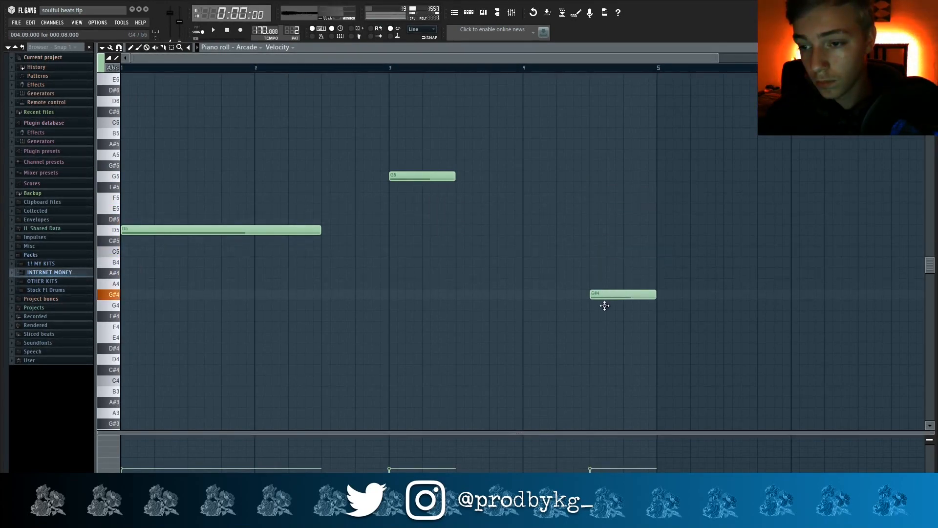
{"action": "left_click_drag", "start_coordinate": [605, 305], "coordinate": [610, 269]}
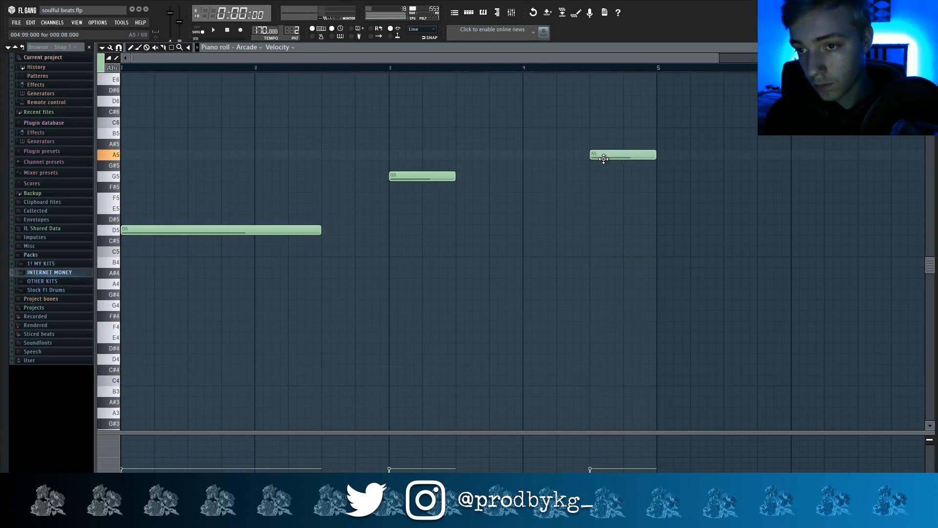
{"action": "left_click_drag", "start_coordinate": [591, 161], "coordinate": [609, 161]}
{"action": "key", "text": "space"}
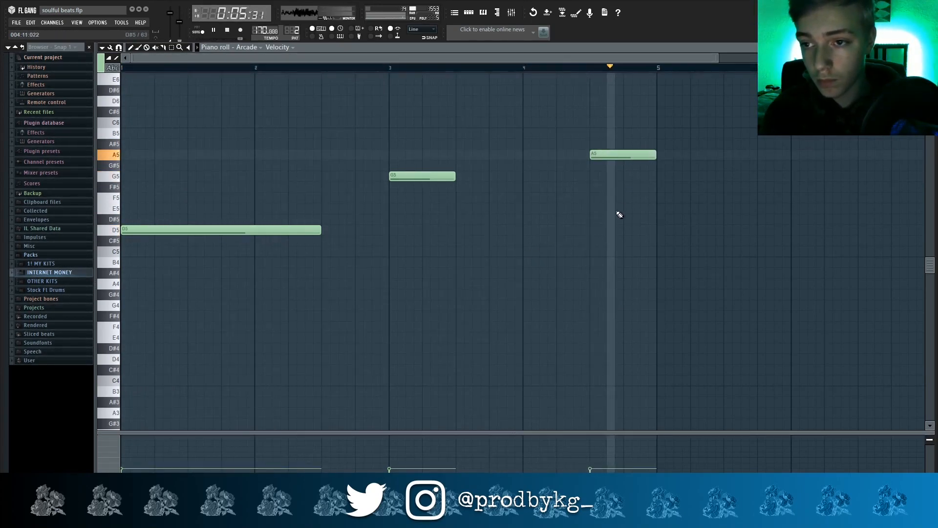
Route the Arcade channel to mixer insert 4, carrying over its name and color.
{"action": "left_click", "coordinate": [472, 14]}
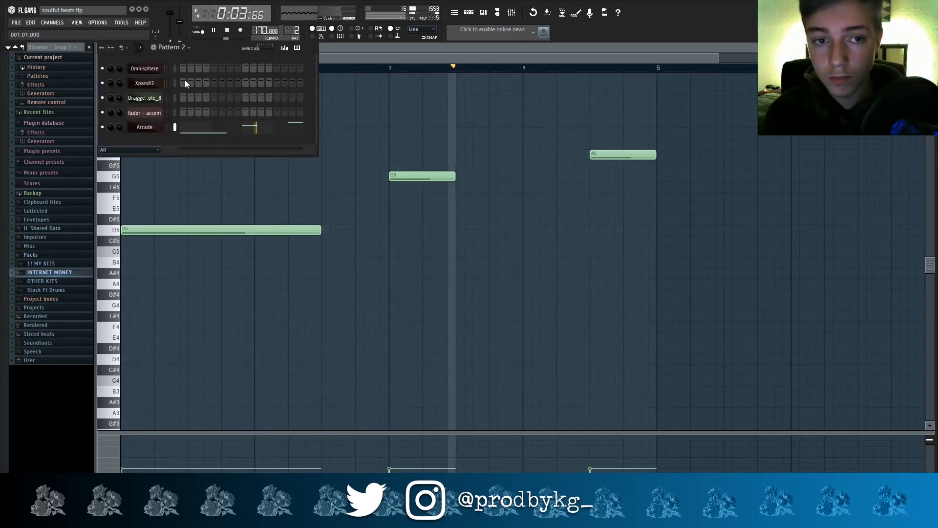
{"action": "left_click", "coordinate": [511, 13]}
{"action": "right_click", "coordinate": [339, 74]}
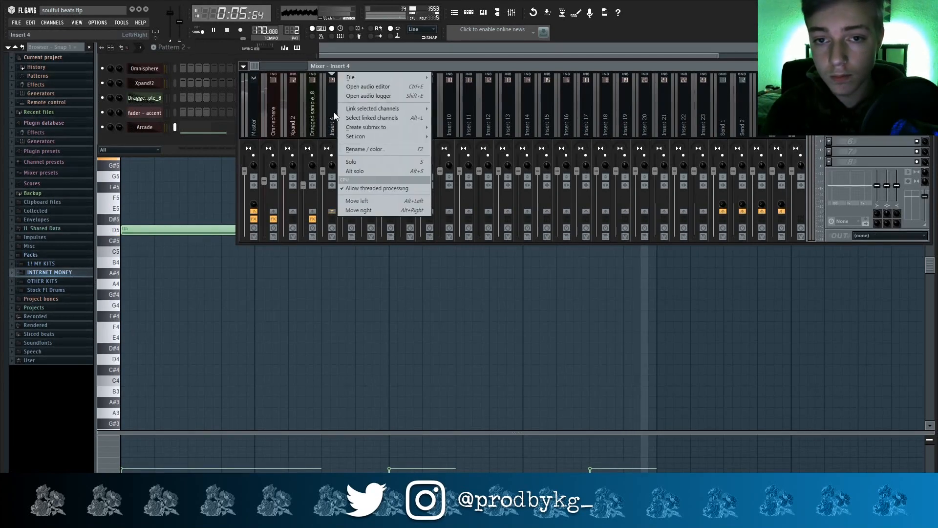
{"action": "mouse_move", "coordinate": [371, 108]}
{"action": "left_click", "coordinate": [459, 108]}
Add Fruity Reeverb 2 to the Arcade mixer track and lower the track's volume.
{"action": "left_click", "coordinate": [850, 141]}
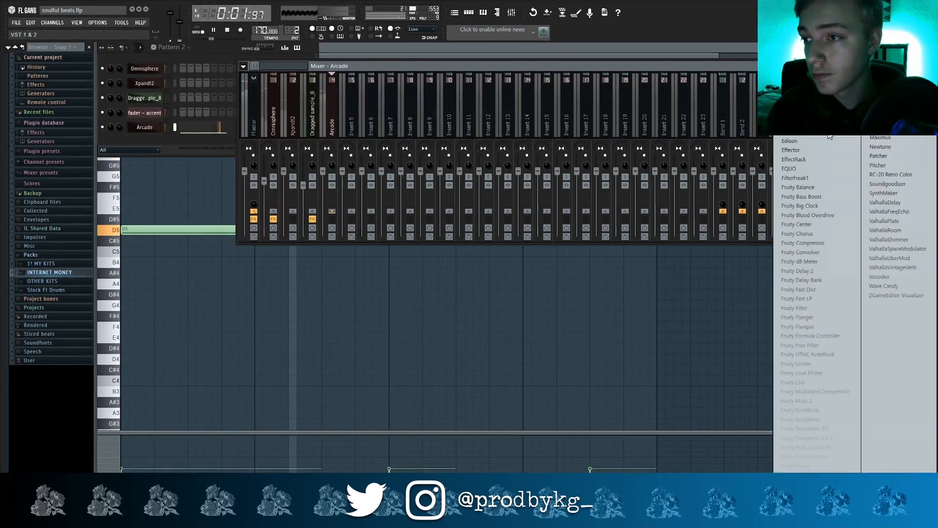
{"action": "left_click", "coordinate": [831, 451]}
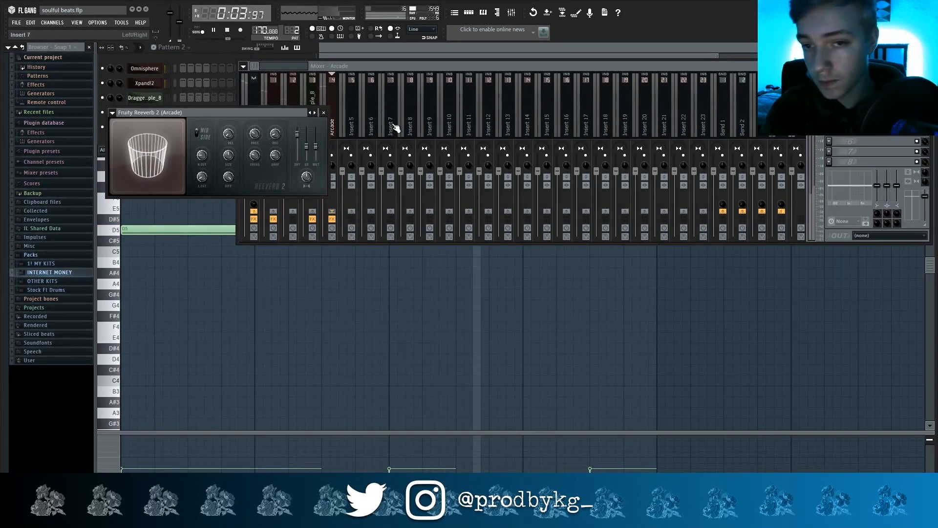
{"action": "left_click", "coordinate": [325, 182]}
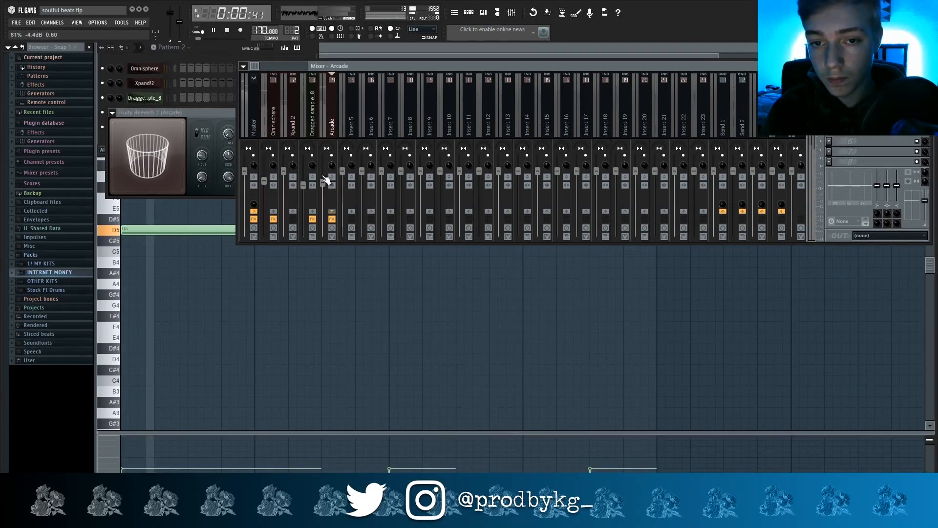
Add Fruity Love Philter to the Arcade mixer track with the Simple triangle lowpass LFO preset.
{"action": "left_click", "coordinate": [850, 151]}
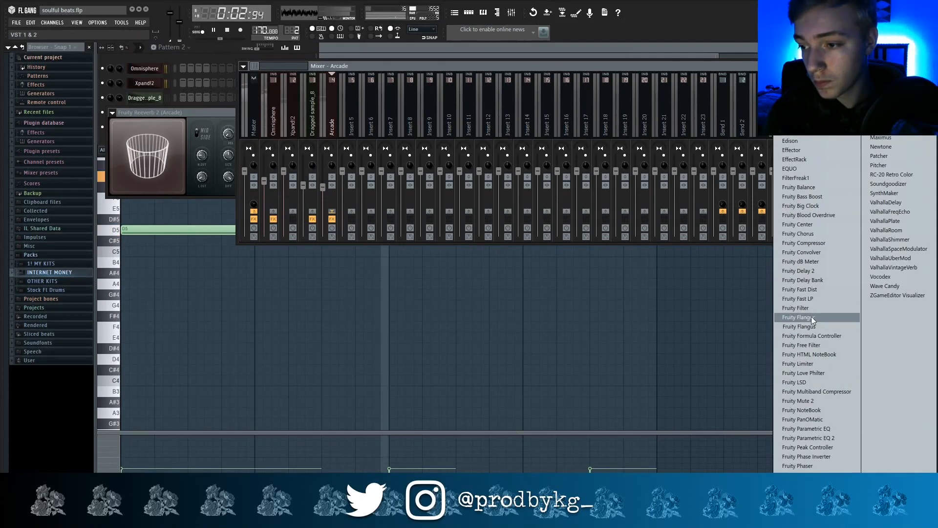
{"action": "left_click", "coordinate": [814, 373]}
{"action": "left_click", "coordinate": [136, 136]}
{"action": "mouse_move", "coordinate": [149, 165]}
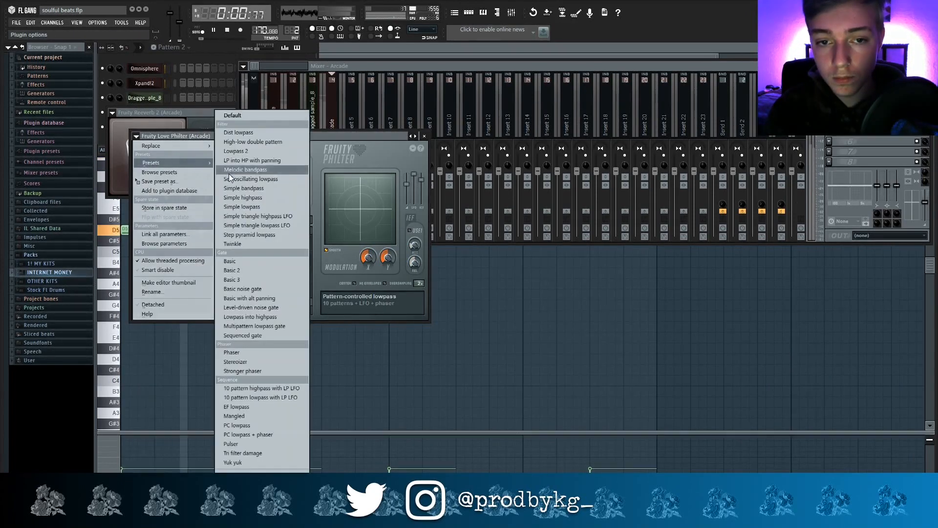
{"action": "left_click", "coordinate": [259, 226]}
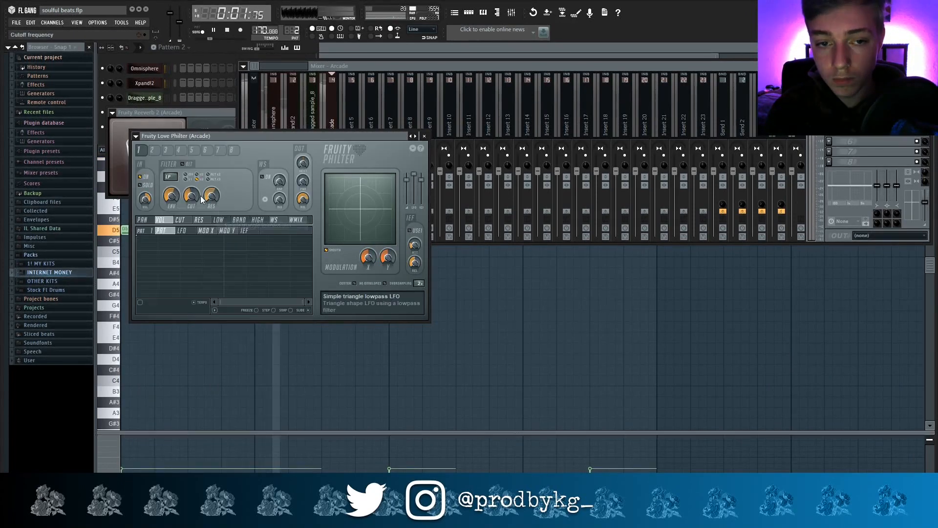
Set the Arcade mixer track's volume to about 78% and the Love Philter's cutoff frequency to about 70%.
{"action": "left_click", "coordinate": [328, 67]}
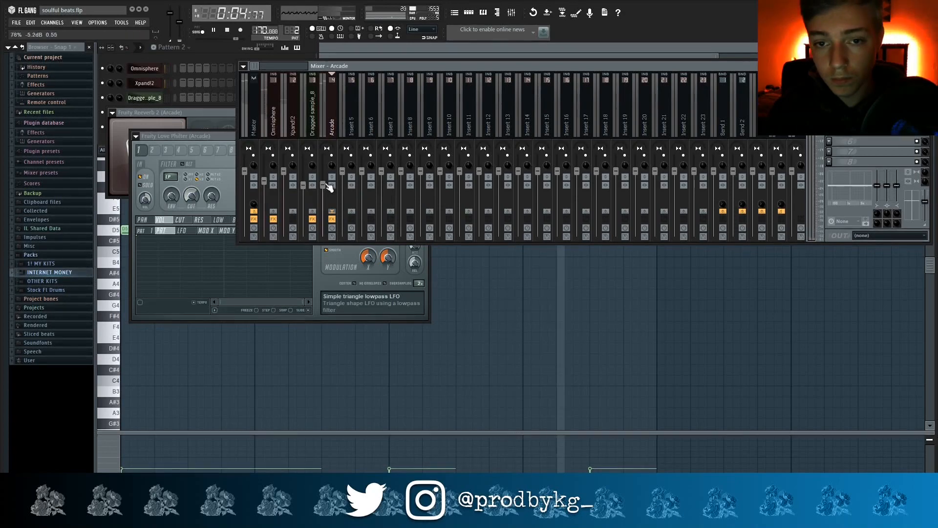
{"action": "left_click", "coordinate": [198, 198]}
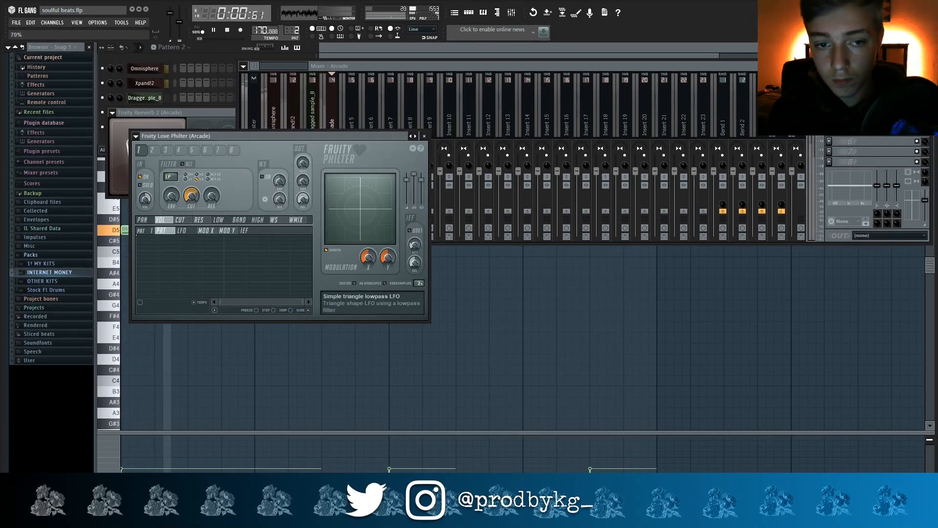
Add Fruity Parametric EQ 2 to the Arcade track and cut the lows with band 1 at about 250 Hz.
{"action": "left_click", "coordinate": [336, 89]}
{"action": "left_click", "coordinate": [860, 162]}
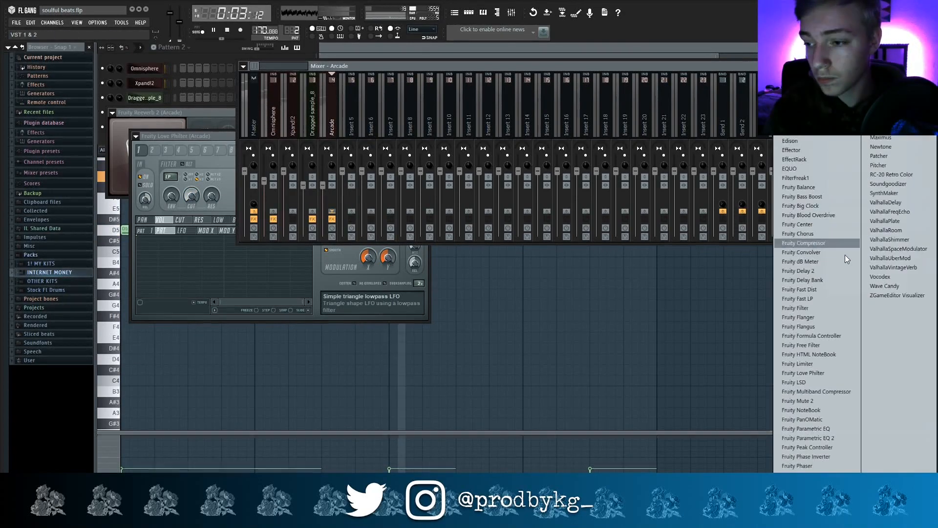
{"action": "left_click", "coordinate": [830, 439]}
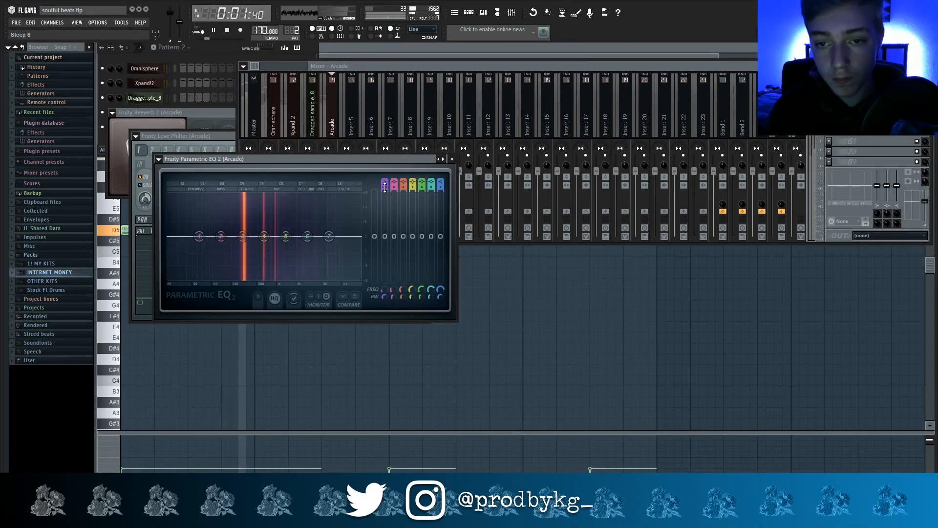
{"action": "left_click_drag", "start_coordinate": [200, 236], "coordinate": [238, 278]}
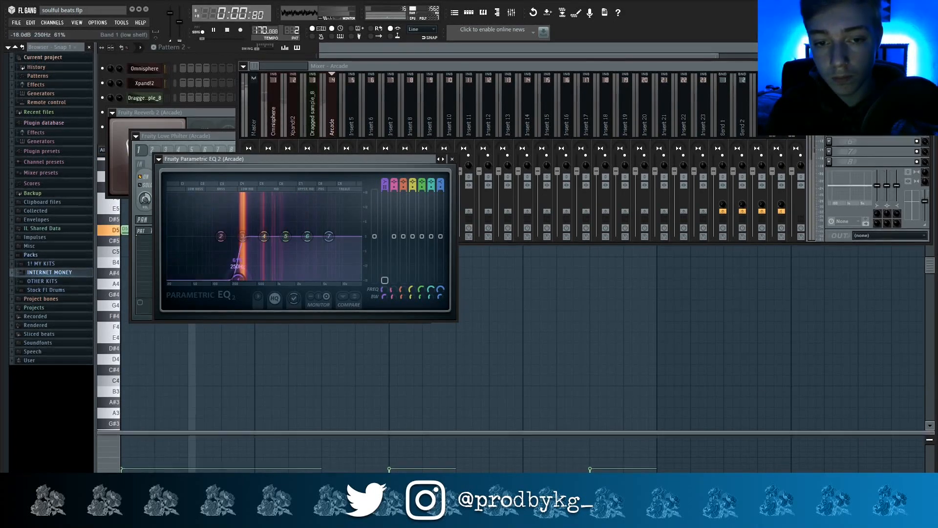
Check which session key the Arcade plugin is set to.
{"action": "left_click", "coordinate": [341, 66]}
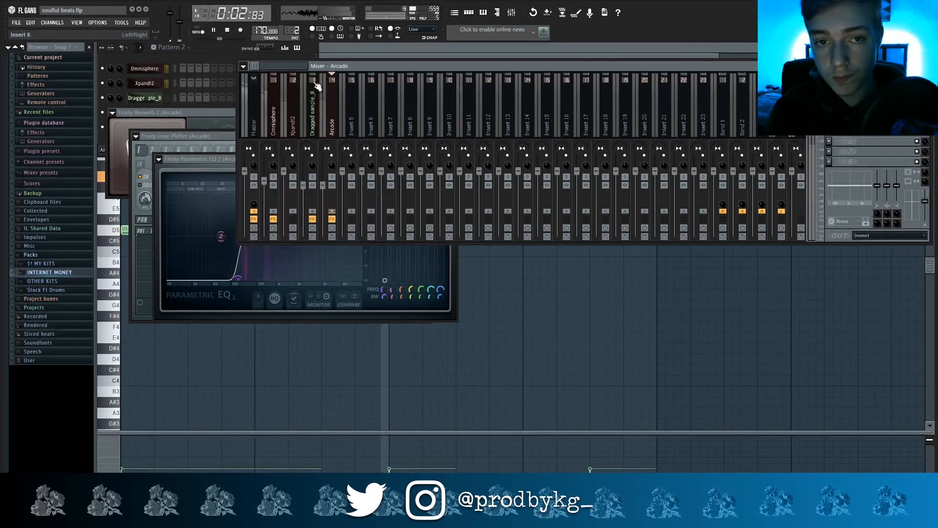
{"action": "left_click", "coordinate": [147, 136]}
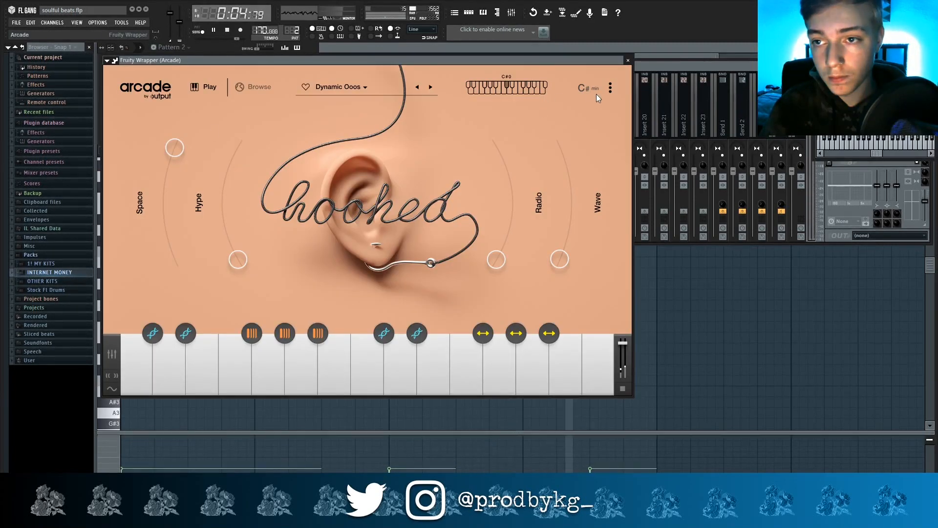
{"action": "left_click", "coordinate": [595, 92]}
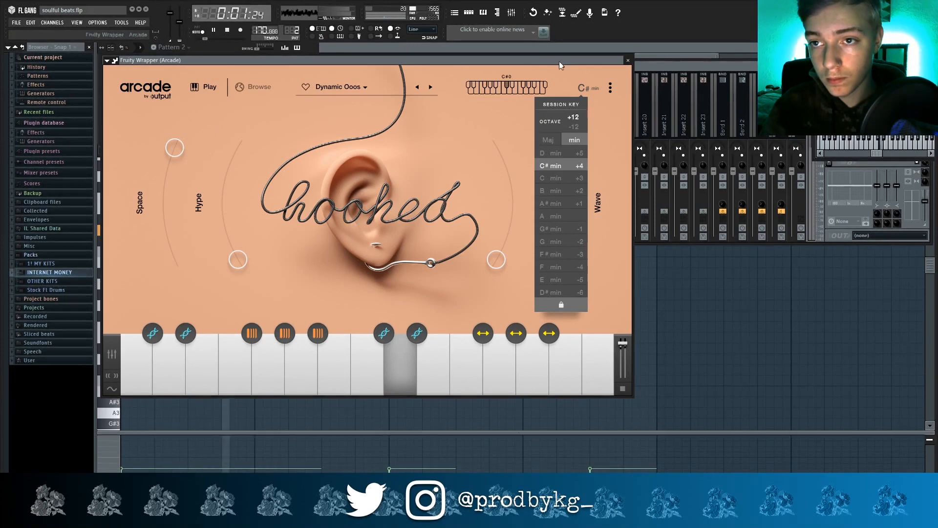
{"action": "left_click", "coordinate": [564, 45]}
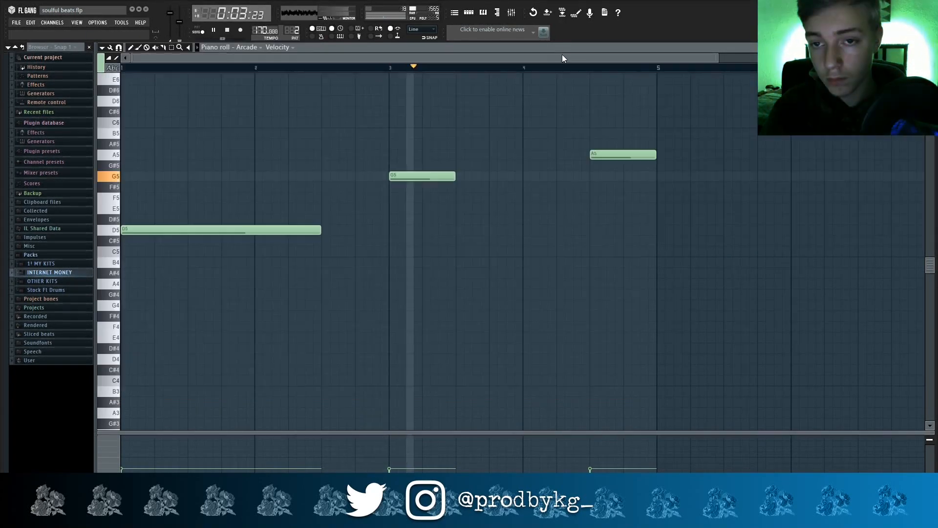
Move the last Arcade note in bar 4 down to E4.
{"action": "left_click", "coordinate": [545, 210]}
{"action": "right_click", "coordinate": [587, 209]}
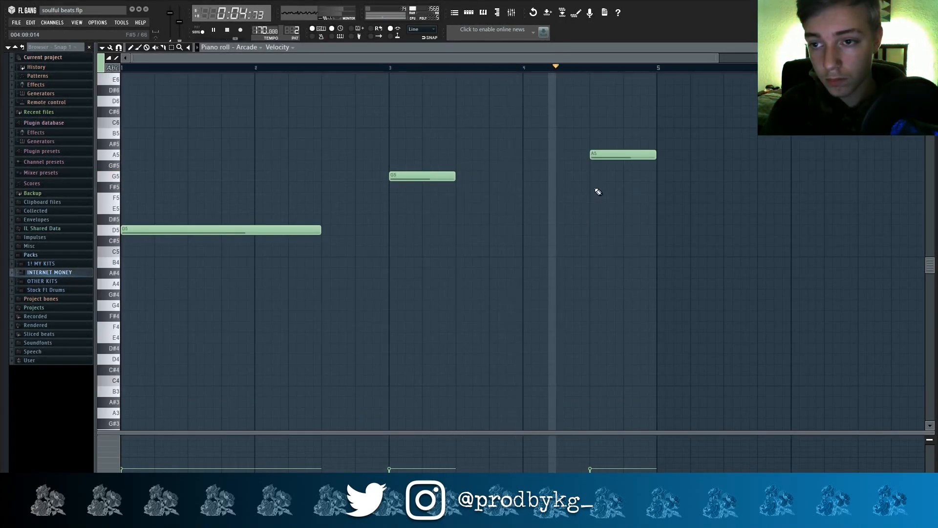
{"action": "left_click", "coordinate": [512, 12]}
{"action": "left_click", "coordinate": [693, 59]}
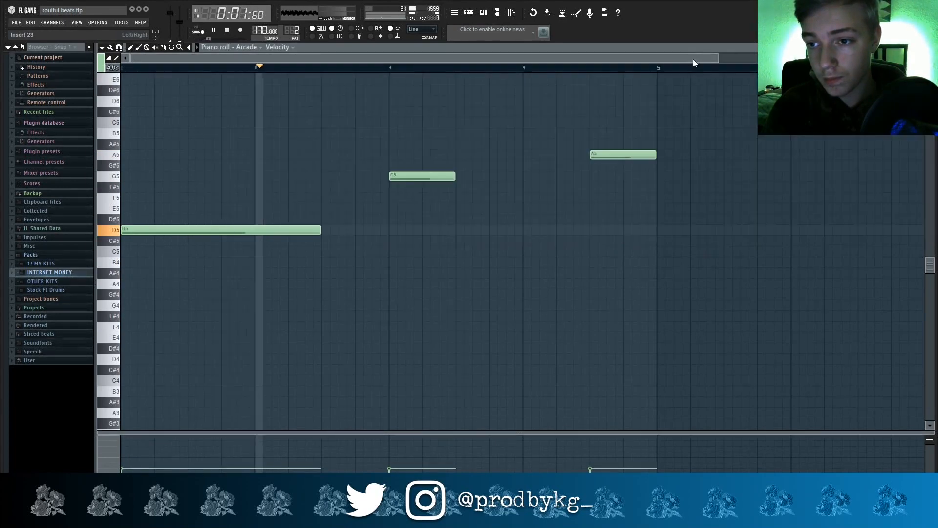
{"action": "left_click_drag", "start_coordinate": [623, 154], "coordinate": [620, 302]}
{"action": "left_click", "coordinate": [619, 284]}
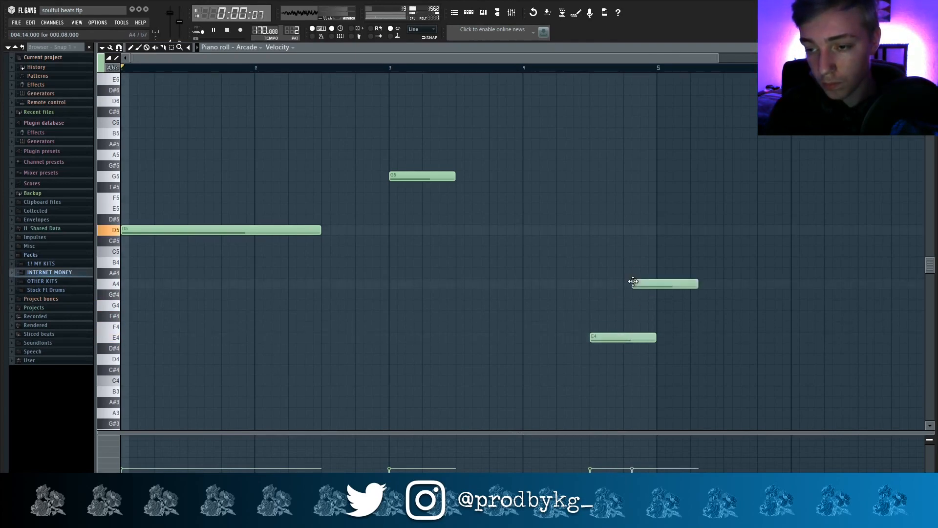
{"action": "left_click_drag", "start_coordinate": [633, 281], "coordinate": [644, 280]}
{"action": "left_click", "coordinate": [515, 14]}
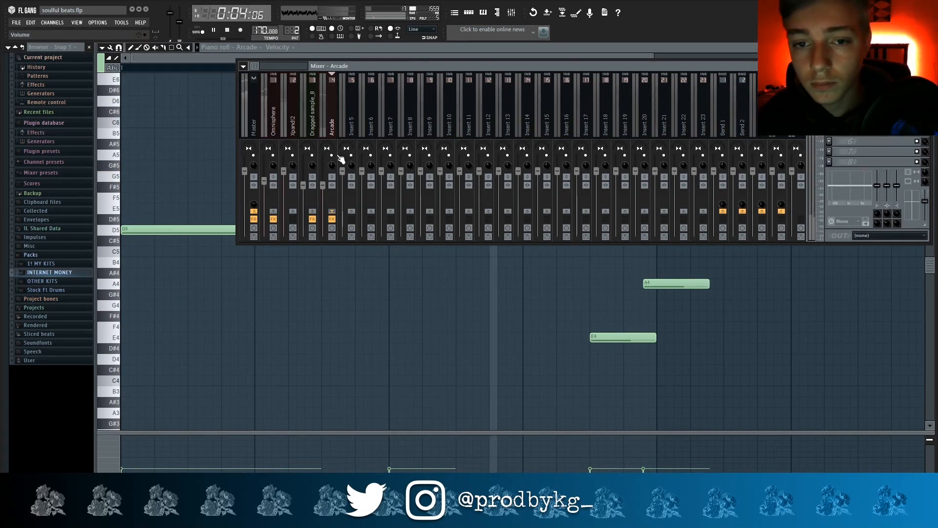
{"action": "right_click", "coordinate": [687, 284]}
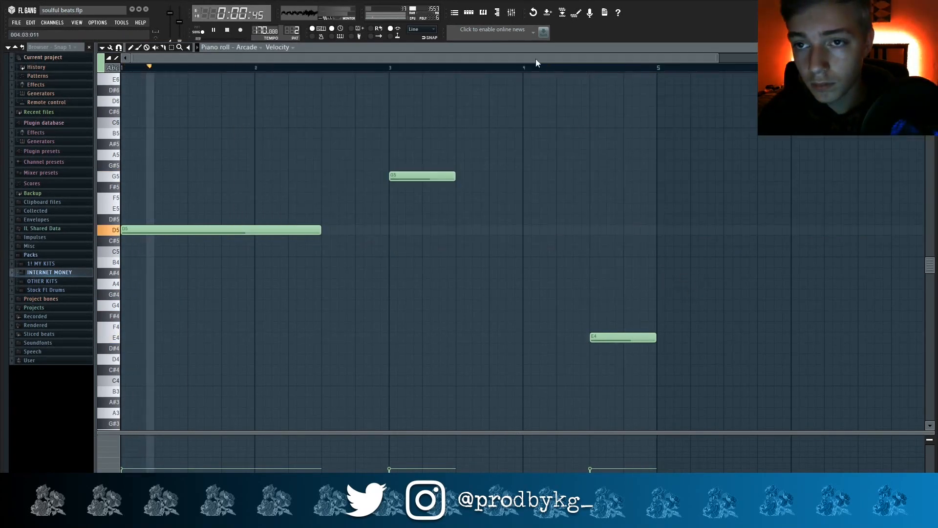
{"action": "key", "text": "F5"}
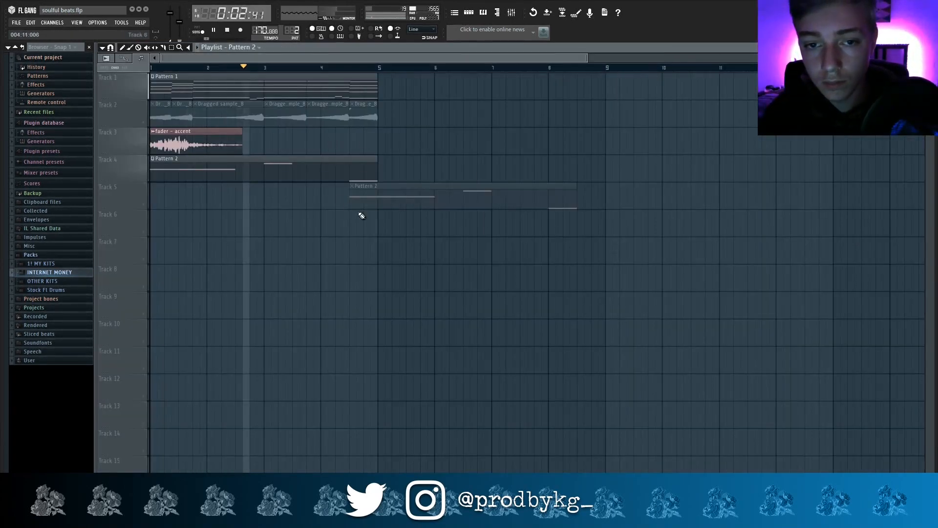
{"action": "right_click", "coordinate": [435, 201]}
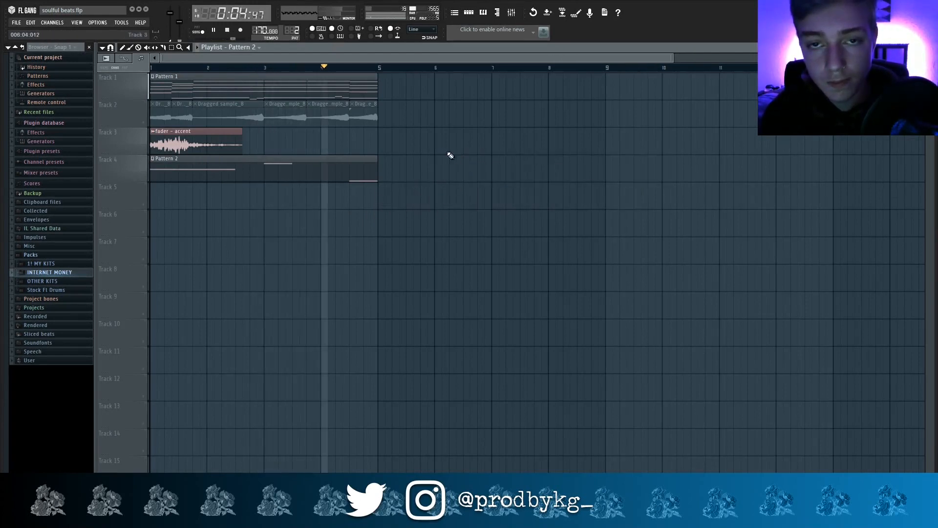
{"action": "left_click_drag", "start_coordinate": [450, 156], "coordinate": [448, 159]}
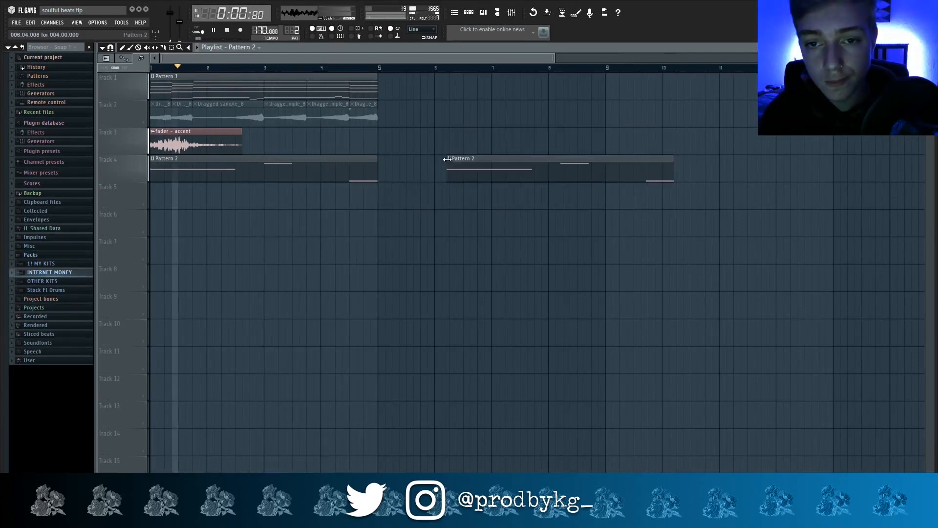
{"action": "right_click", "coordinate": [448, 158]}
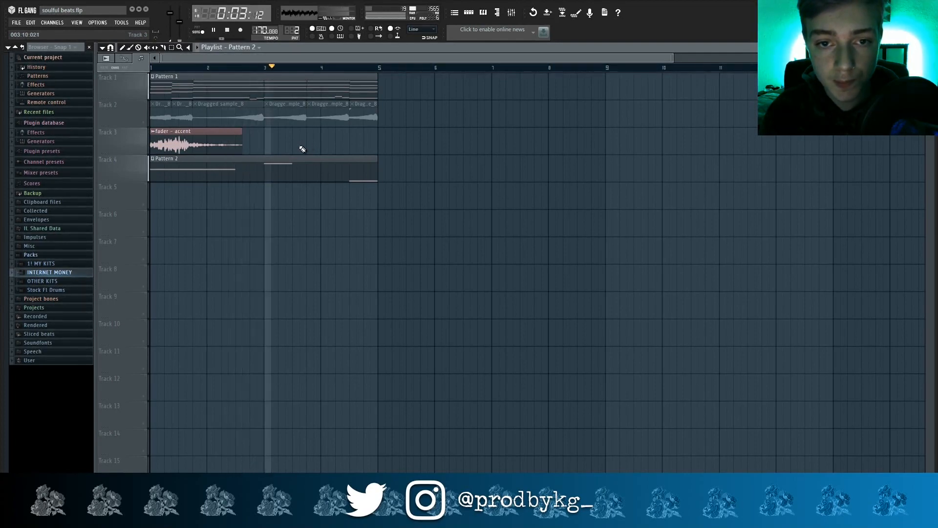
Play back the four-bar arrangement in the playlist to review how all the layers sound together.
{"action": "key", "text": "space"}
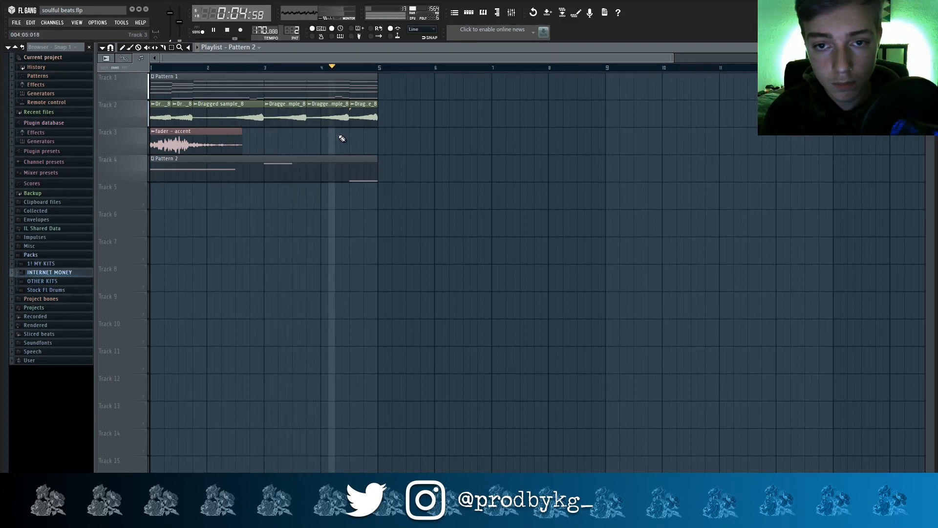
{"action": "key", "text": "space"}
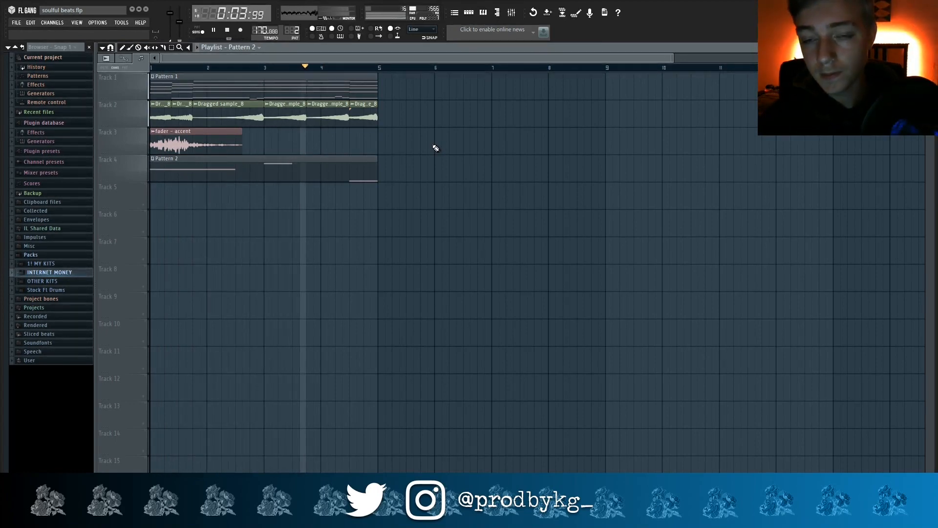
{"action": "key", "text": "space"}
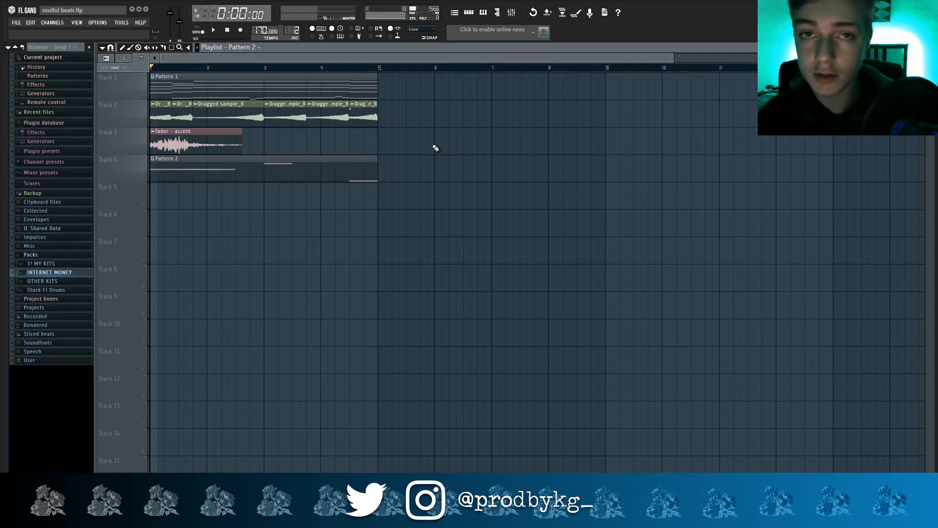
{"action": "key", "text": "ctrl+a"}
{"action": "scroll", "coordinate": [268, 195], "scroll_direction": "down", "scroll_amount": 3}
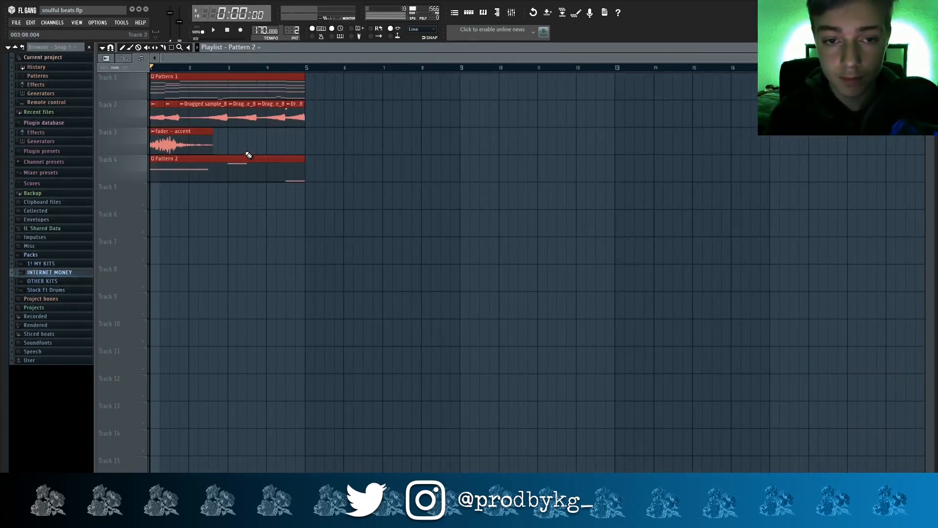
{"action": "left_click", "coordinate": [281, 146]}
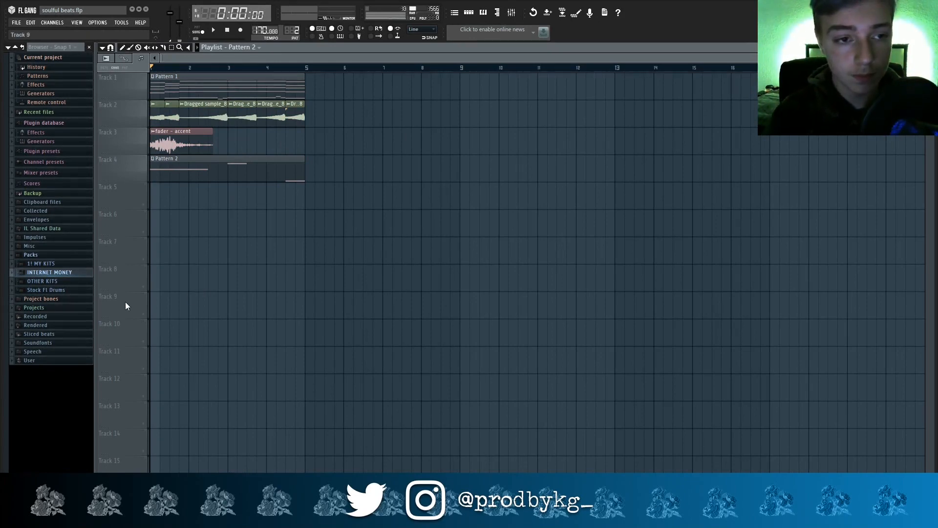
Load 808 - all girls are the zayme from the kaygee's stash drum kit's 808 folder into a new channel.
{"action": "left_click", "coordinate": [41, 263]}
{"action": "left_click", "coordinate": [59, 272]}
{"action": "left_click", "coordinate": [59, 273]}
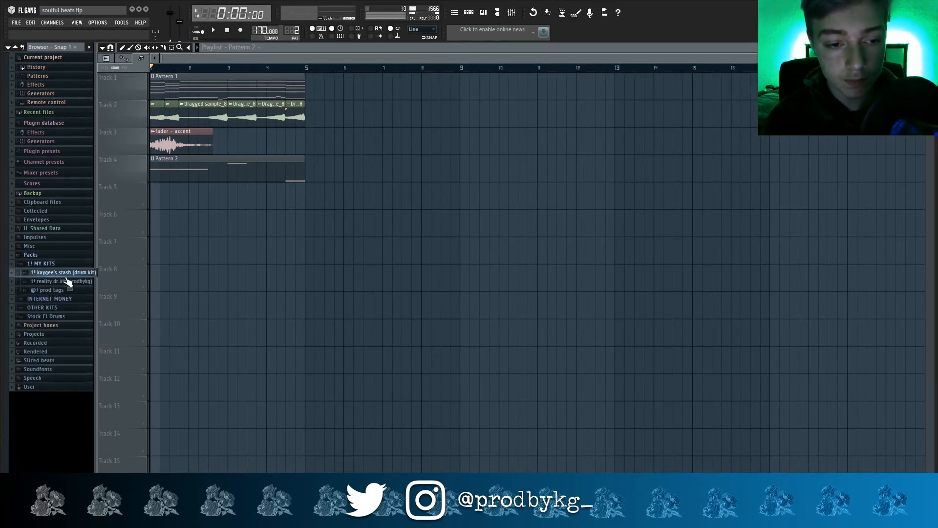
{"action": "left_click", "coordinate": [59, 273]}
{"action": "left_click", "coordinate": [62, 282]}
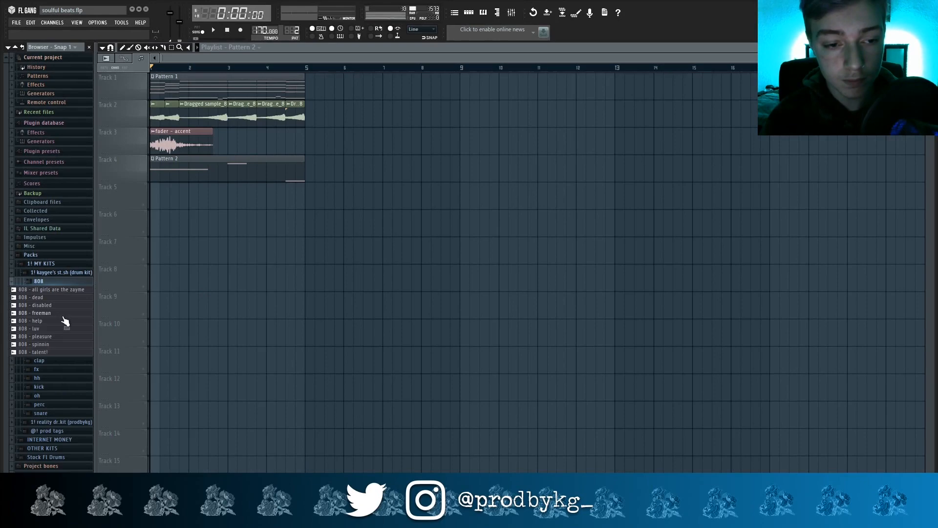
{"action": "right_click", "coordinate": [61, 293]}
{"action": "left_click", "coordinate": [83, 300]}
Load clap - cuts from the drum kit's clap folder into a new channel.
{"action": "left_click", "coordinate": [49, 286]}
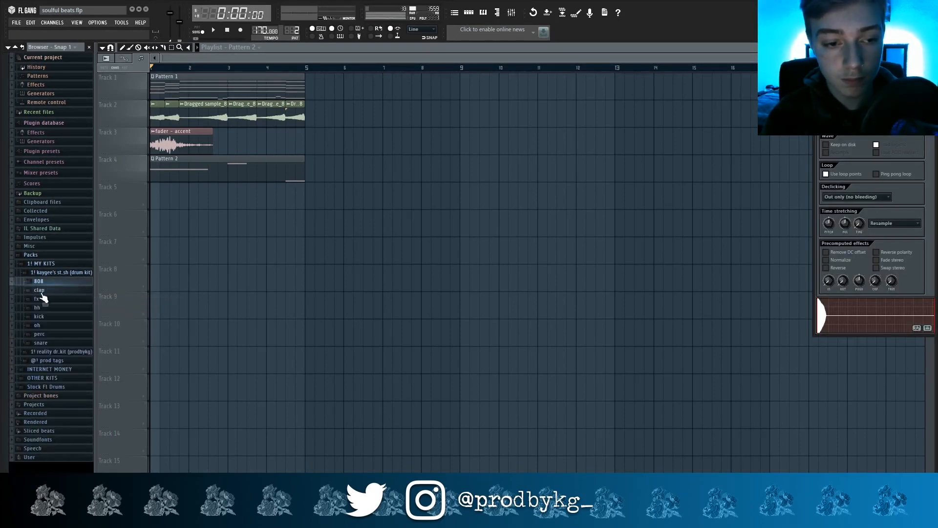
{"action": "left_click", "coordinate": [44, 290]}
{"action": "right_click", "coordinate": [52, 308]}
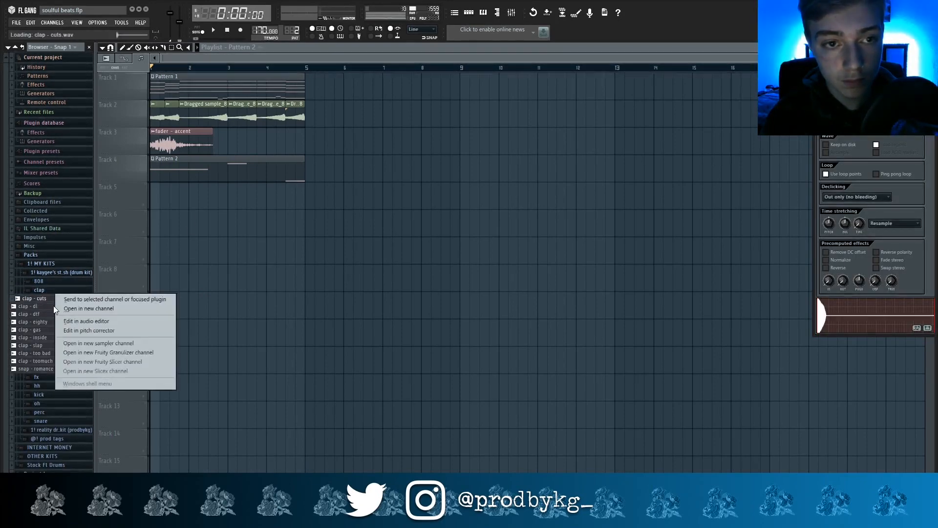
{"action": "left_click", "coordinate": [78, 308]}
Browse the drum kit's hh folder and preview the hh - animal hi-hat.
{"action": "left_click", "coordinate": [47, 290]}
{"action": "left_click", "coordinate": [53, 309]}
{"action": "left_click", "coordinate": [47, 323]}
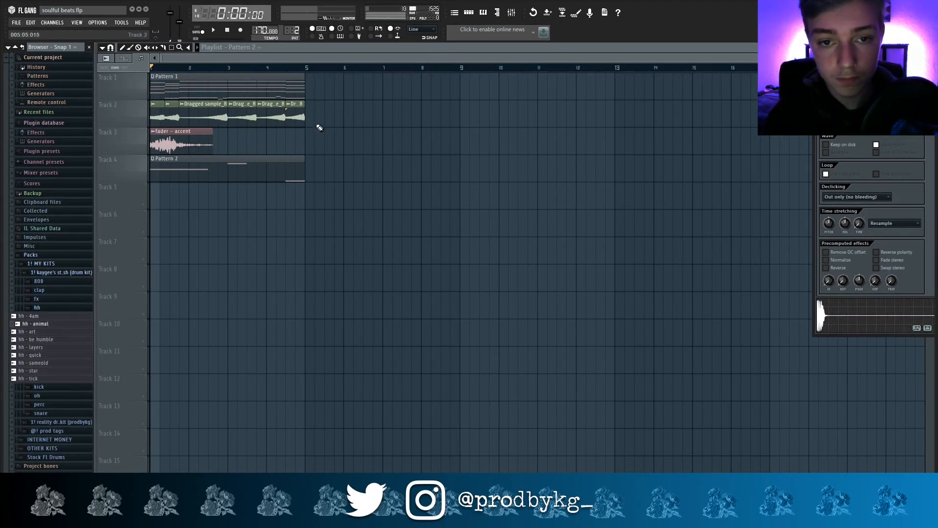
Duplicate the clips on tracks 2 to 4 twice through bar 12 and delete the original set in bars 1 to 4.
{"action": "left_click_drag", "start_coordinate": [321, 117], "coordinate": [128, 217]}
{"action": "key", "text": "ctrl+b"}
{"action": "key", "text": "ctrl+b"}
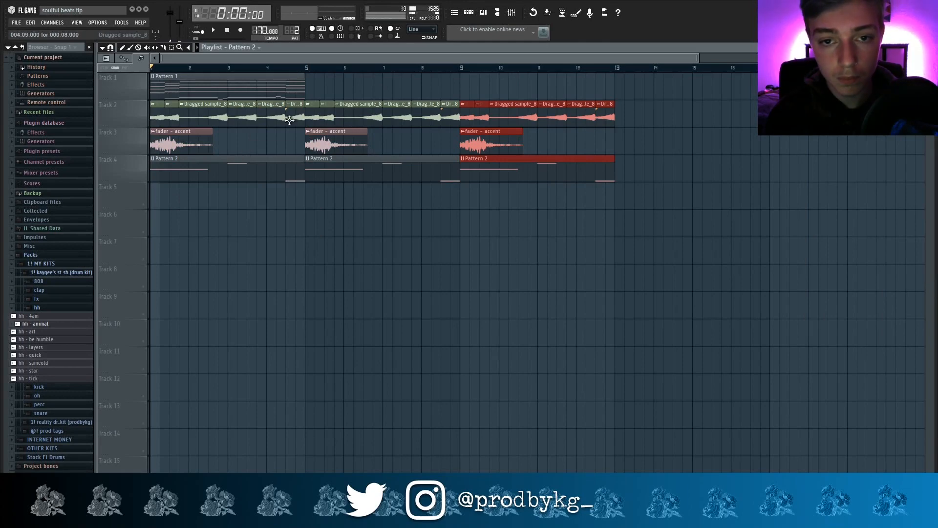
{"action": "left_click_drag", "start_coordinate": [290, 121], "coordinate": [88, 210]}
{"action": "key", "text": "Delete"}
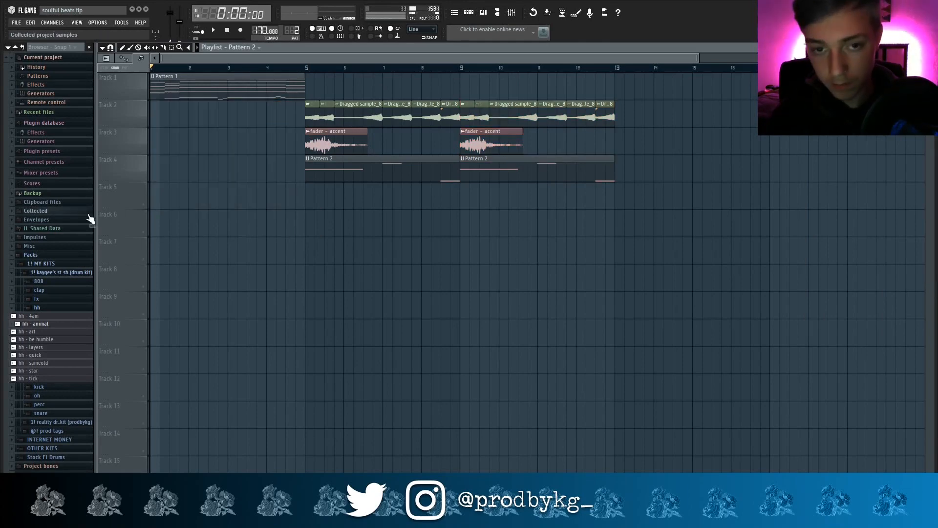
Load hh - 4am into a new channel and switch to Pattern 3.
{"action": "right_click", "coordinate": [48, 316]}
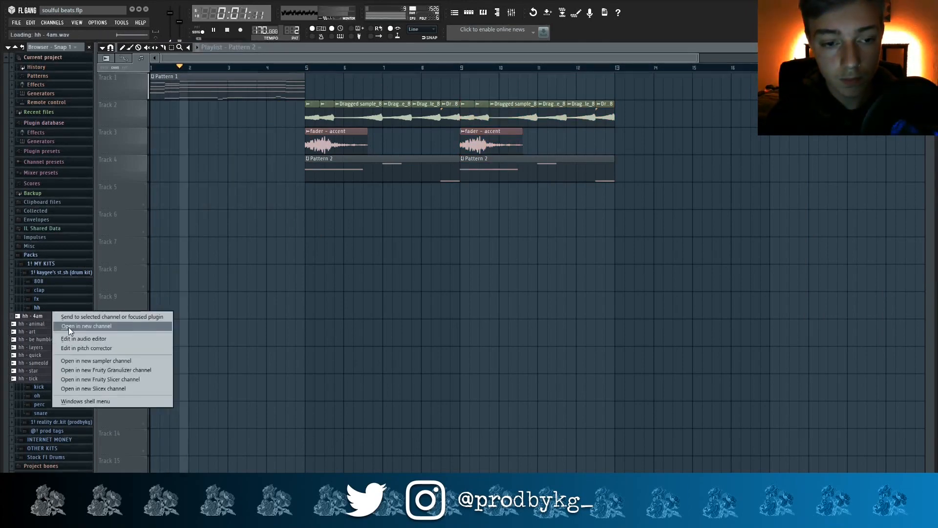
{"action": "left_click", "coordinate": [68, 327]}
{"action": "left_click_drag", "start_coordinate": [126, 48], "coordinate": [126, 29]}
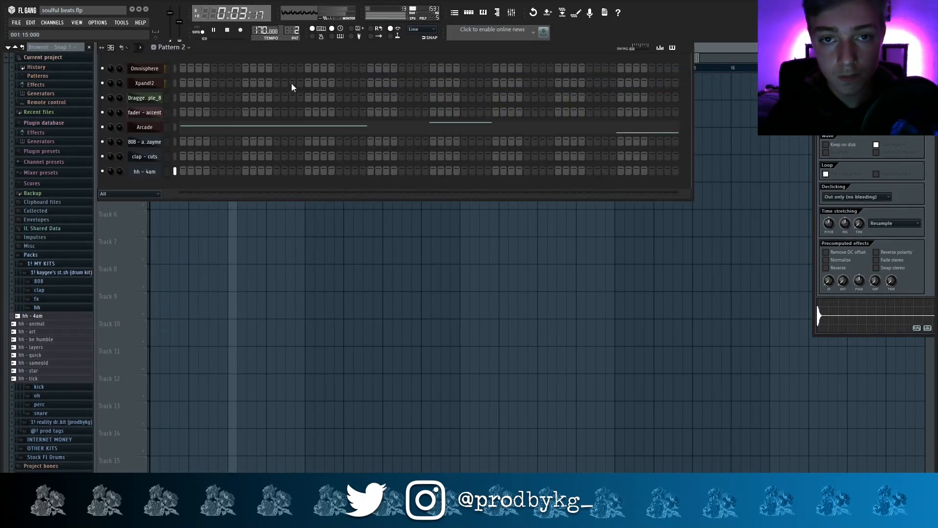
{"action": "left_click_drag", "start_coordinate": [298, 34], "coordinate": [299, 31]}
Set the playlist snap to Bar and select bars 1 to 4, the length of the Pattern 1 clip, as playback range.
{"action": "left_click_drag", "start_coordinate": [312, 221], "coordinate": [160, 140]}
{"action": "key", "text": "space"}
{"action": "left_click", "coordinate": [111, 48]}
{"action": "left_click", "coordinate": [121, 194]}
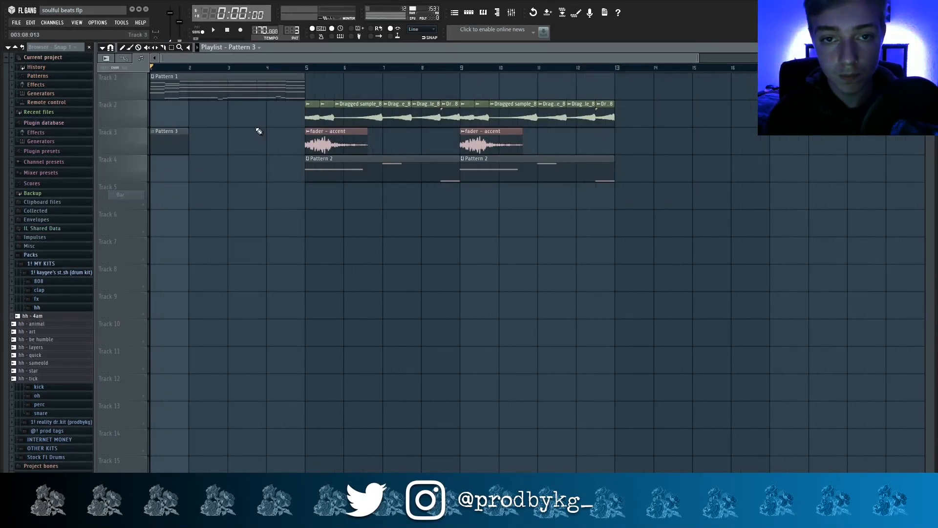
{"action": "double_click", "coordinate": [293, 77], "text": "ctrl"}
Extend Pattern 3 to four bars in the channel rack and fill every 2 steps of the hh - 4am channel.
{"action": "left_click", "coordinate": [469, 16]}
{"action": "key", "text": "space"}
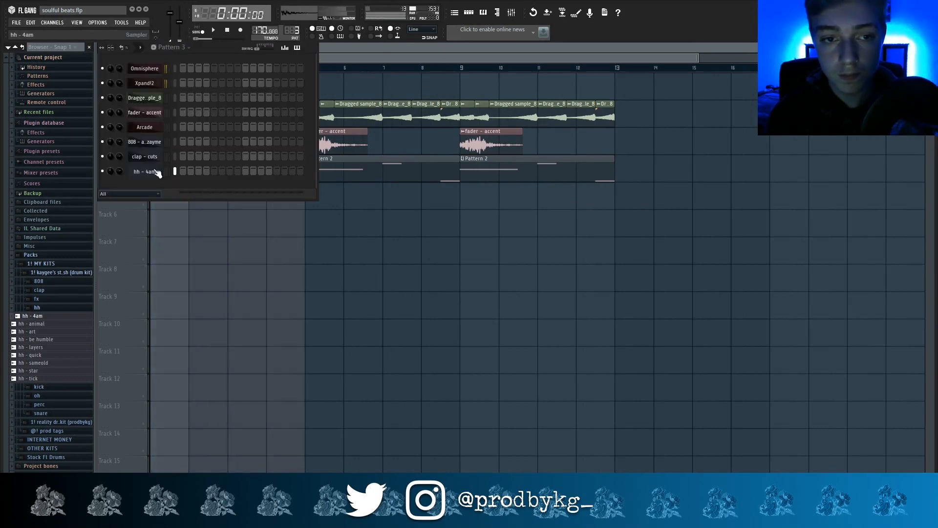
{"action": "left_click", "coordinate": [110, 48]}
{"action": "right_click", "coordinate": [163, 171]}
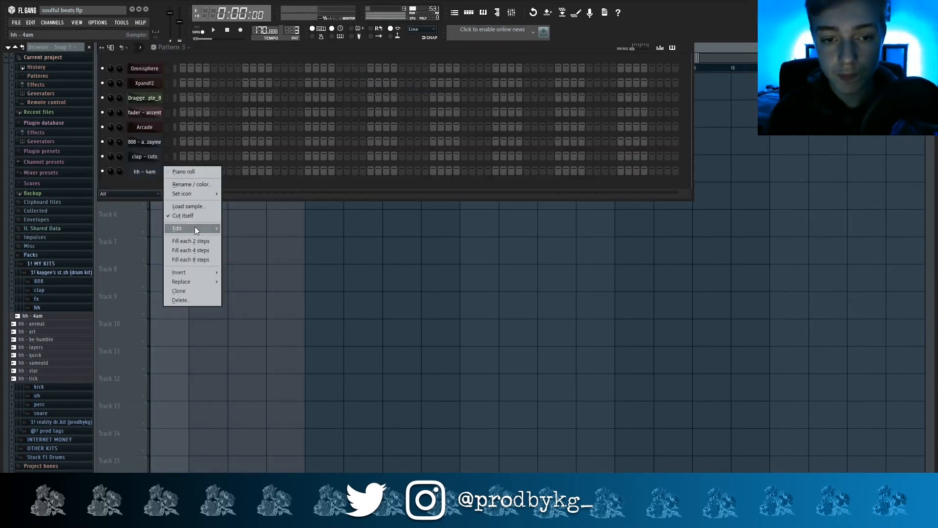
{"action": "left_click", "coordinate": [201, 242]}
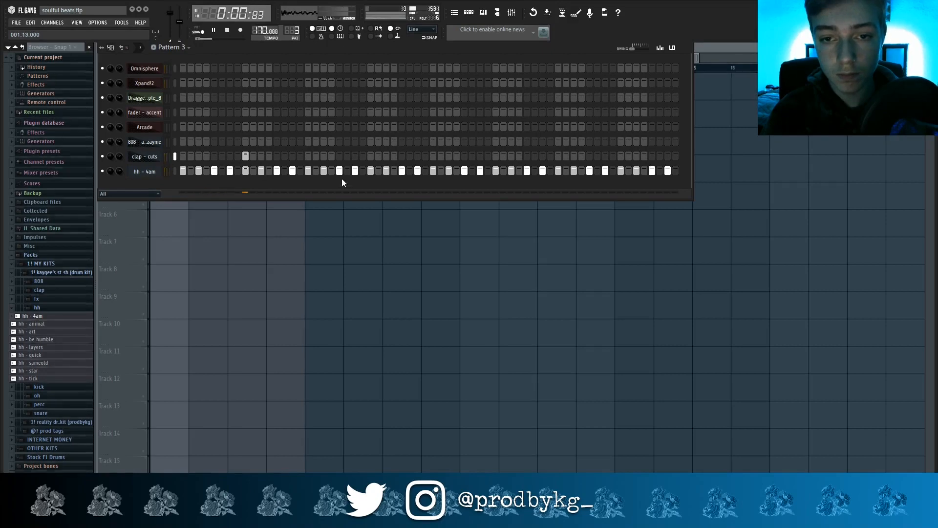
Program claps on steps 9, 25, 41 and 57 and replace the clap channel's sample with clap - inside.
{"action": "left_click", "coordinate": [373, 156]}
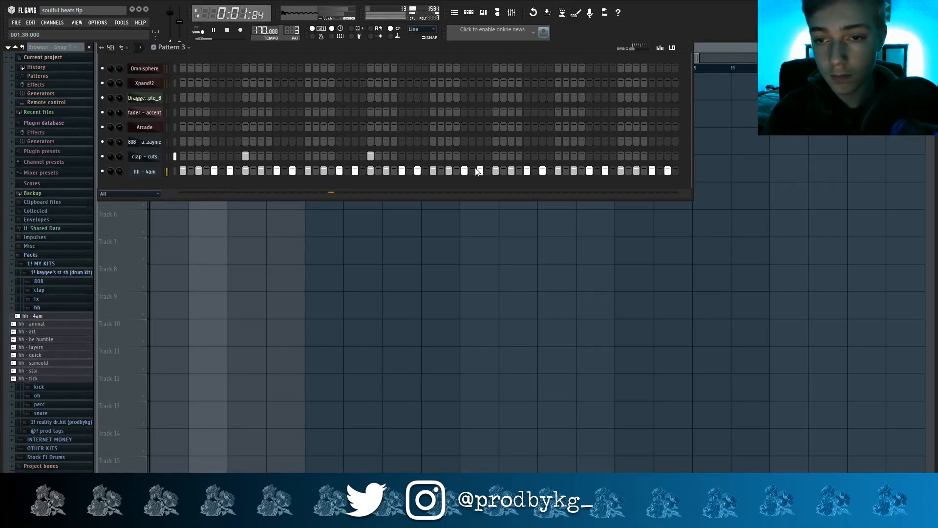
{"action": "left_click", "coordinate": [620, 156]}
{"action": "left_click", "coordinate": [63, 309]}
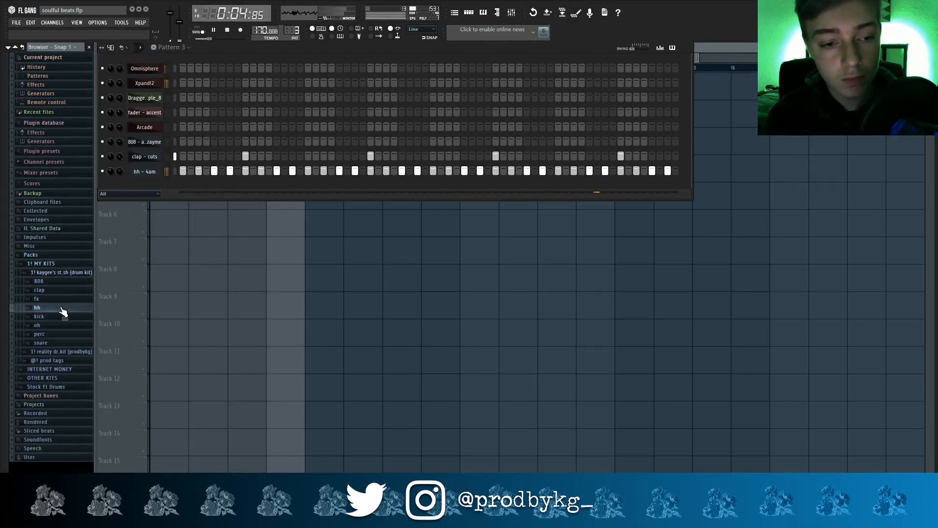
{"action": "left_click", "coordinate": [47, 292]}
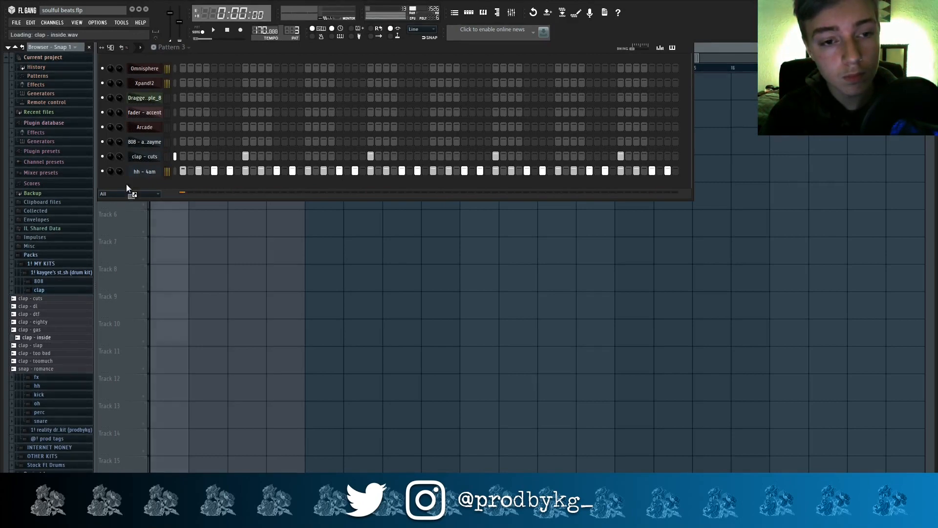
{"action": "left_click_drag", "start_coordinate": [126, 184], "coordinate": [147, 157]}
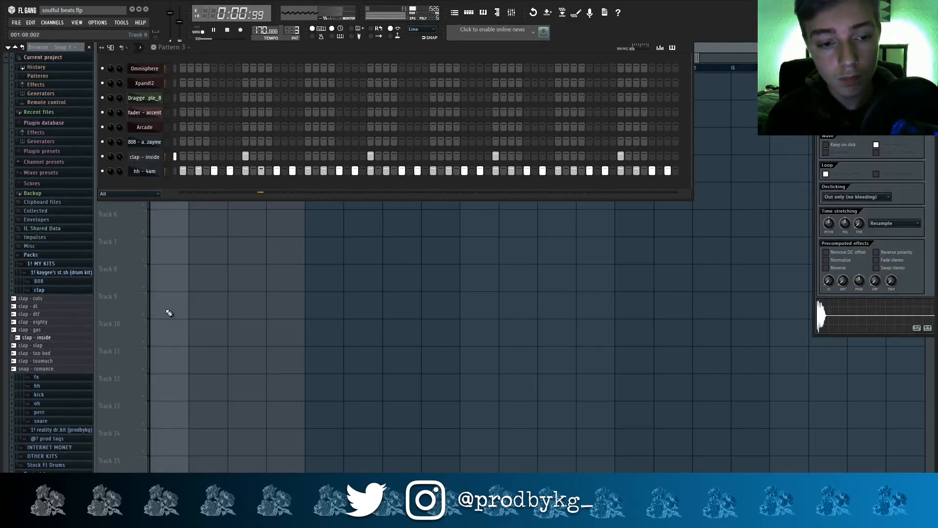
Audition clap - dl and open the oh and 808 folders of the drum kit.
{"action": "left_click", "coordinate": [44, 322]}
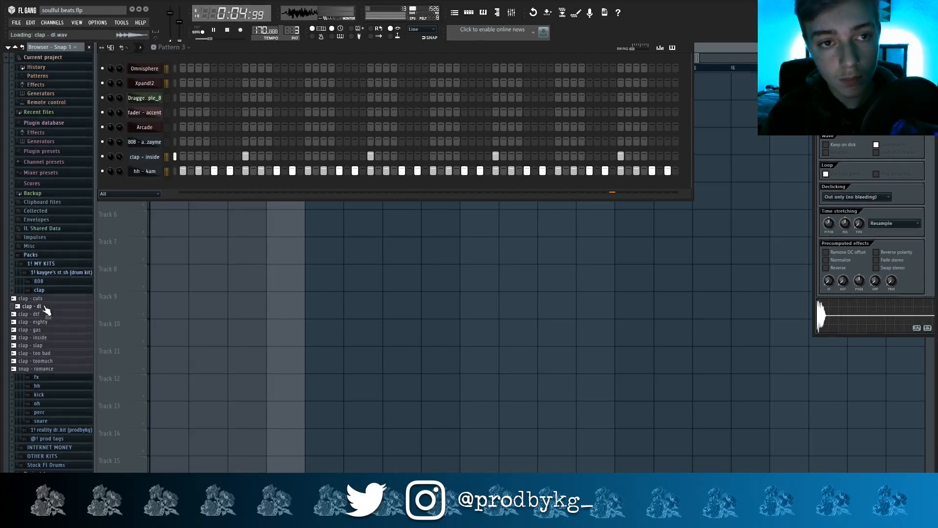
{"action": "left_click", "coordinate": [42, 290]}
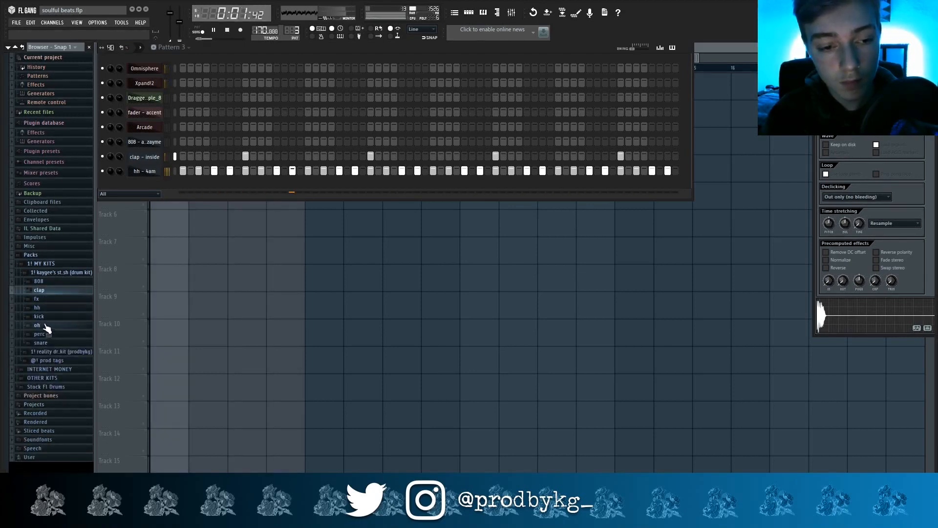
{"action": "left_click", "coordinate": [38, 325]}
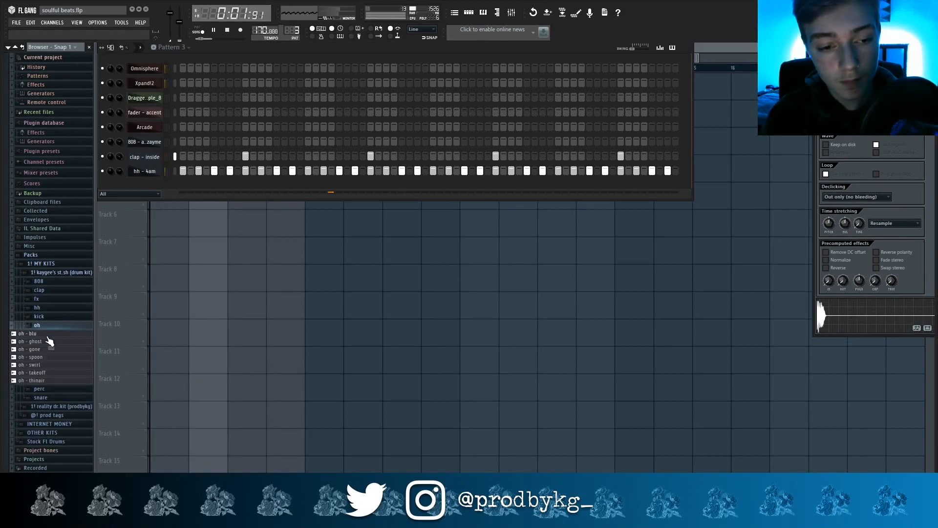
{"action": "left_click", "coordinate": [38, 281]}
Send hh - 4am to the piano roll, remove the step 3 note and replace the step 5 note with three short consecutive C5 notes.
{"action": "right_click", "coordinate": [156, 171]}
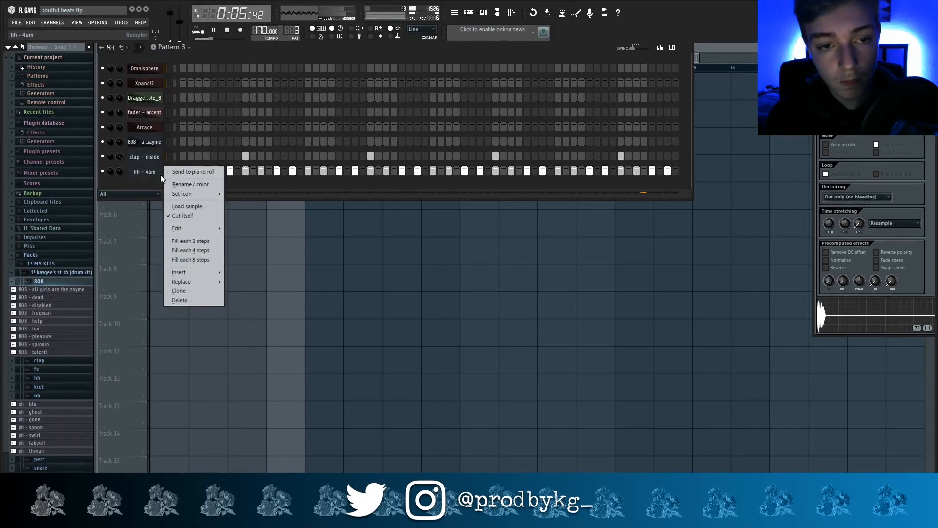
{"action": "left_click", "coordinate": [180, 172]}
{"action": "key", "text": "space"}
{"action": "scroll", "coordinate": [198, 252], "scroll_direction": "up", "scroll_amount": 2}
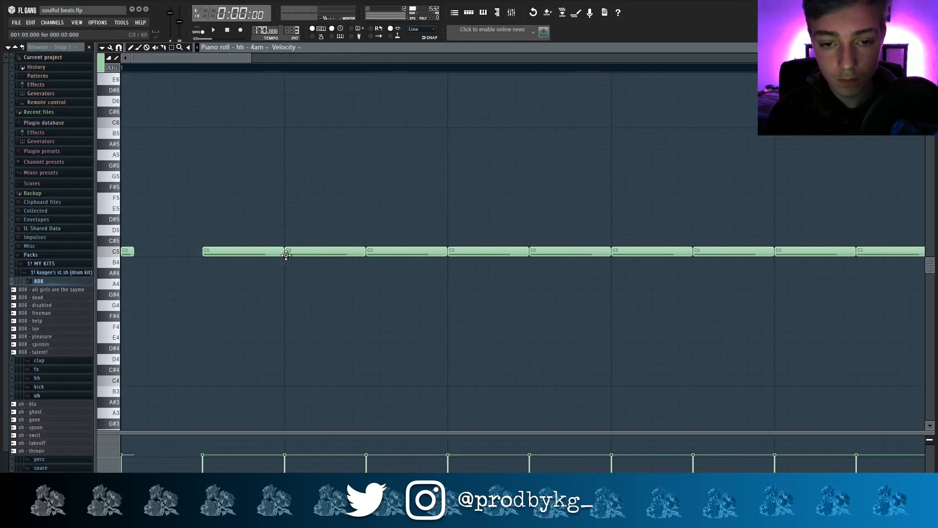
{"action": "key", "text": "space"}
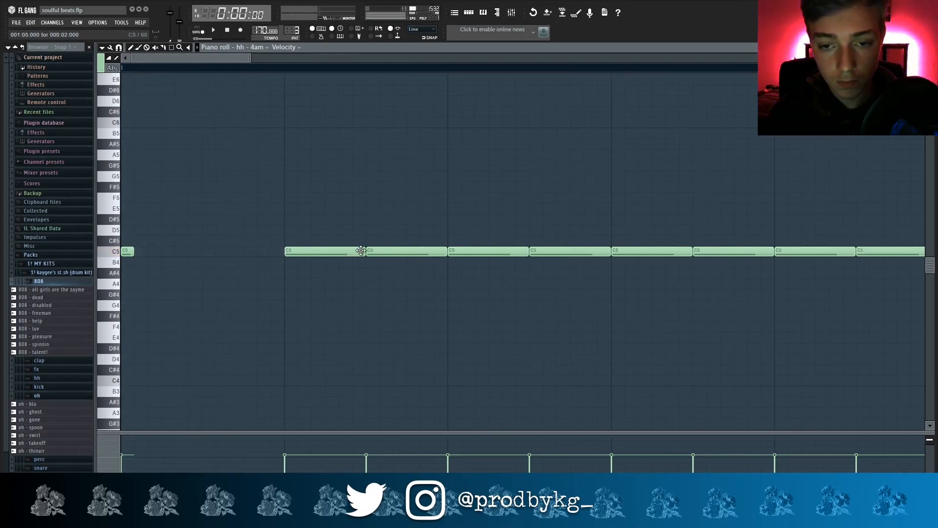
{"action": "left_click", "coordinate": [303, 251]}
{"action": "left_click", "coordinate": [314, 250]}
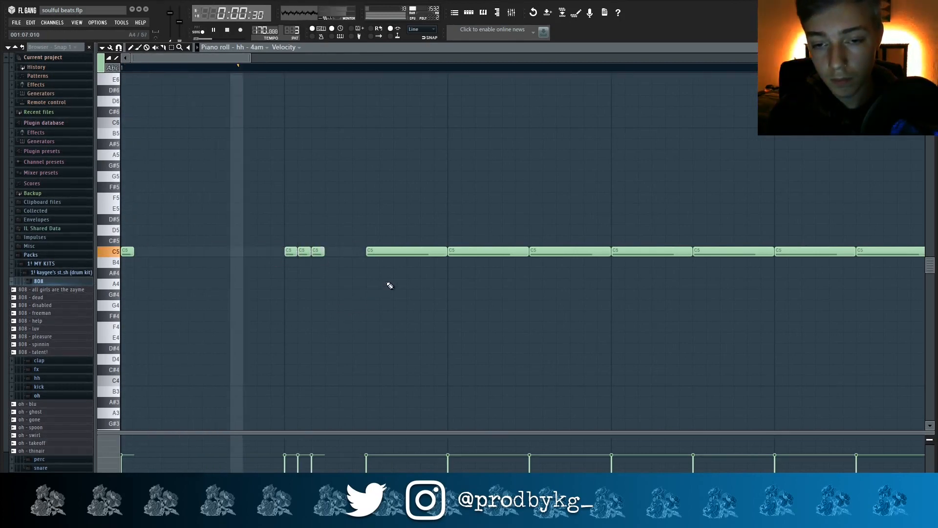
Add short hi-hat notes on C4 at steps 7, 15, 29 and 31.
{"action": "left_click_drag", "start_coordinate": [454, 390], "coordinate": [453, 380]}
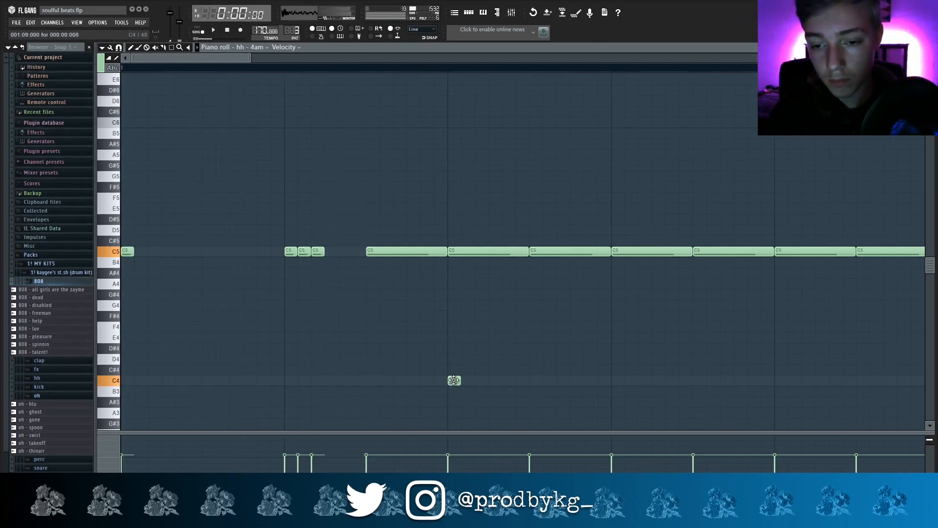
{"action": "scroll", "coordinate": [390, 392], "scroll_direction": "down", "scroll_amount": 4}
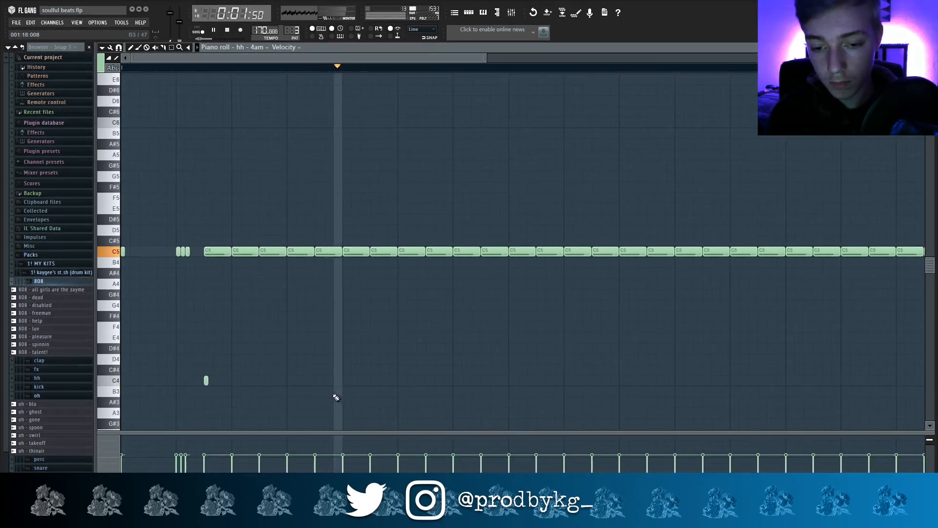
{"action": "key", "text": "space"}
{"action": "left_click", "coordinate": [290, 381]}
{"action": "right_click", "coordinate": [289, 380]}
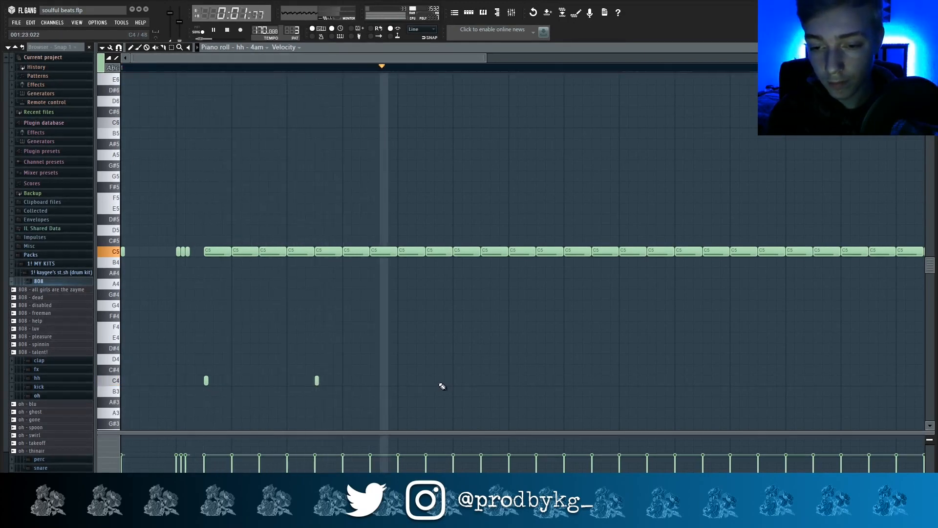
{"action": "left_click", "coordinate": [511, 381]}
{"action": "left_click", "coordinate": [538, 381]}
{"action": "key", "text": "space"}
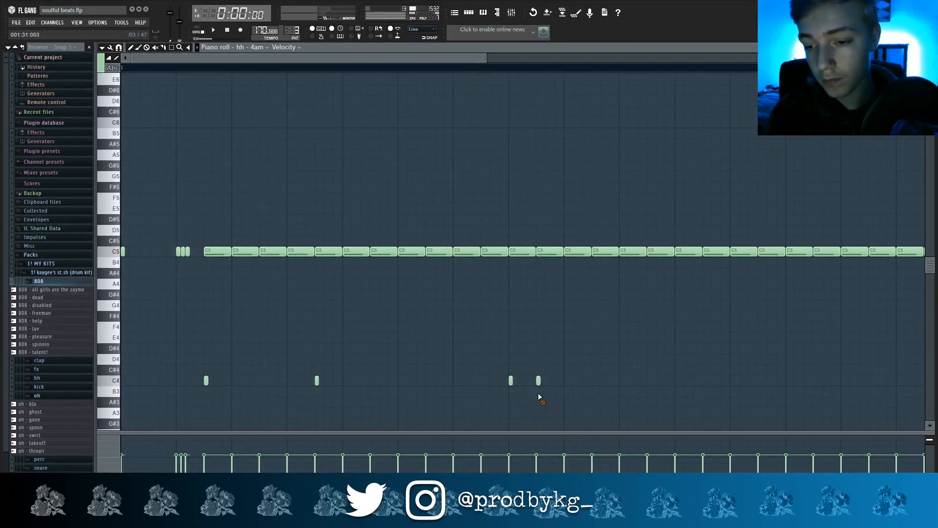
Add a short C4 hi-hat note at step 33 and a short A3 note at step 37.
{"action": "scroll", "coordinate": [567, 391], "scroll_direction": "down", "scroll_amount": 3, "text": "ctrl"}
{"action": "key", "text": "space"}
{"action": "scroll", "coordinate": [350, 401], "scroll_direction": "up", "scroll_amount": 3, "text": "ctrl"}
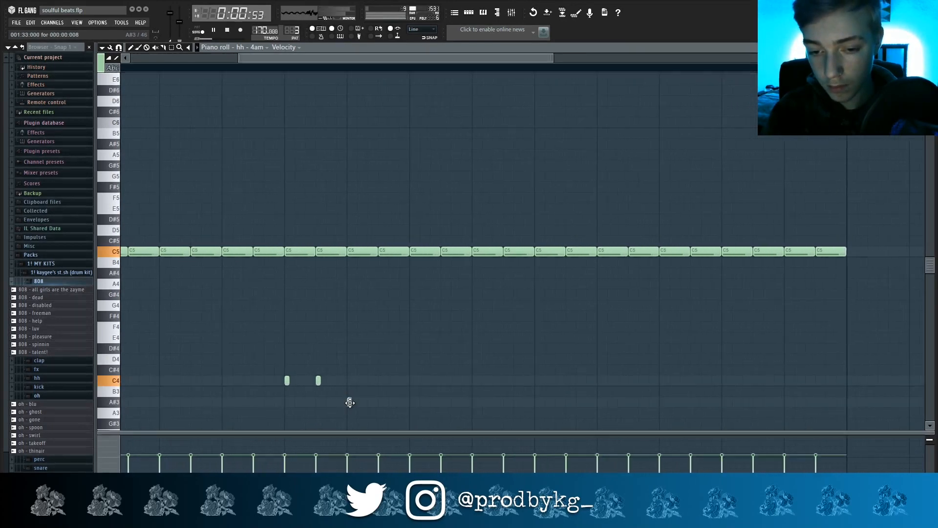
{"action": "left_click", "coordinate": [350, 402]}
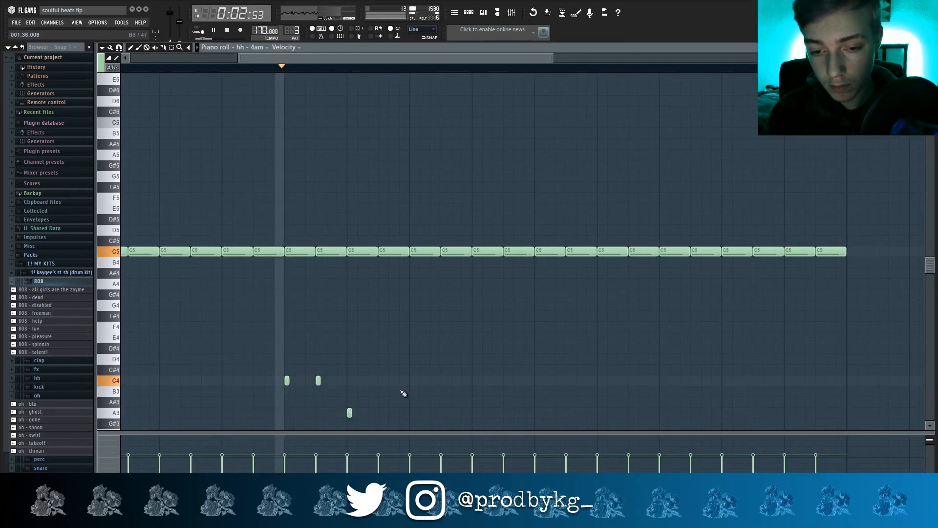
{"action": "key", "text": "ctrl+z"}
{"action": "key", "text": "space"}
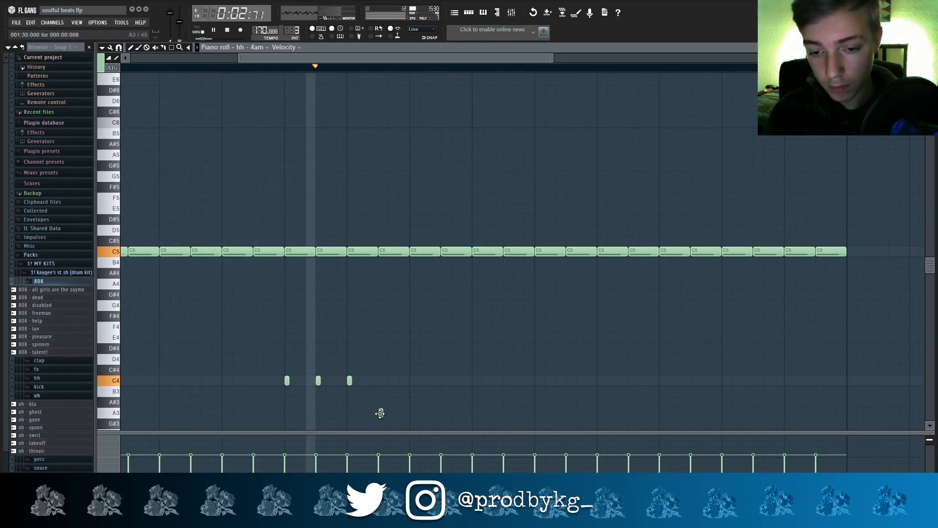
{"action": "left_click_drag", "start_coordinate": [380, 413], "coordinate": [411, 419]}
{"action": "scroll", "coordinate": [397, 412], "scroll_direction": "down", "scroll_amount": 3}
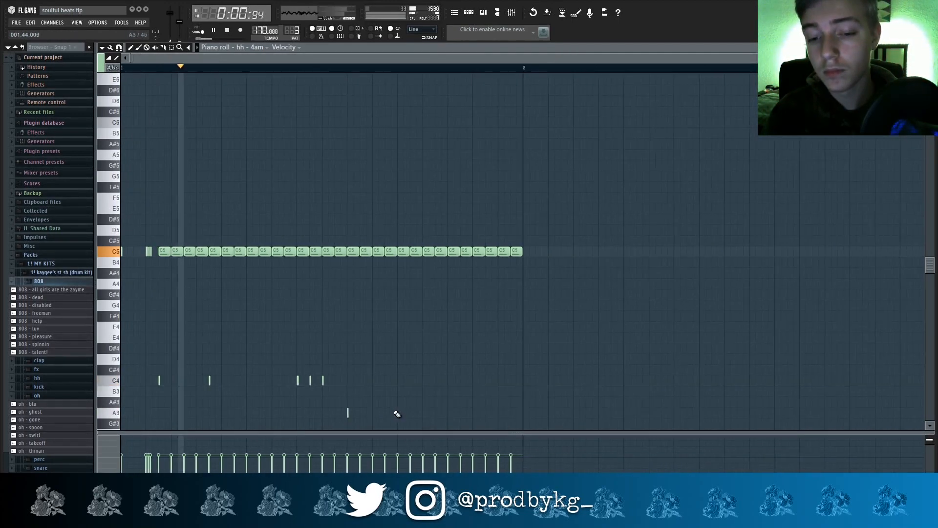
Add short hi-hat notes on C4 at steps 47 and 51 and on A3 at steps 57 and 61.
{"action": "left_click", "coordinate": [394, 402]}
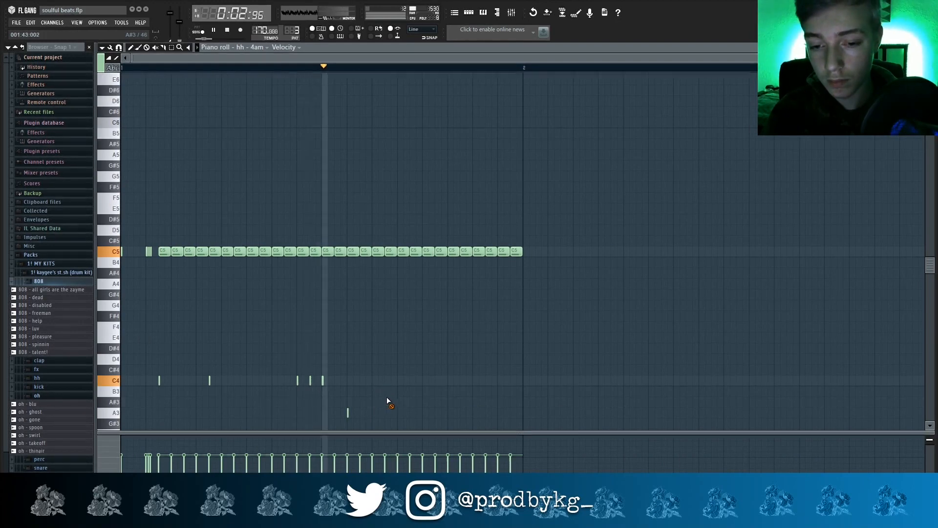
{"action": "scroll", "coordinate": [415, 393], "scroll_direction": "up", "scroll_amount": 3}
{"action": "left_click", "coordinate": [374, 381]}
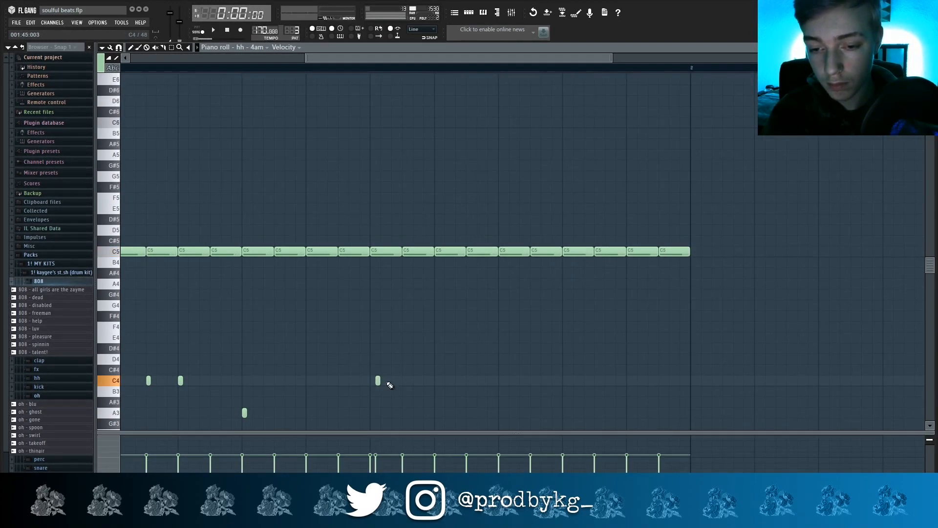
{"action": "right_click", "coordinate": [372, 381]}
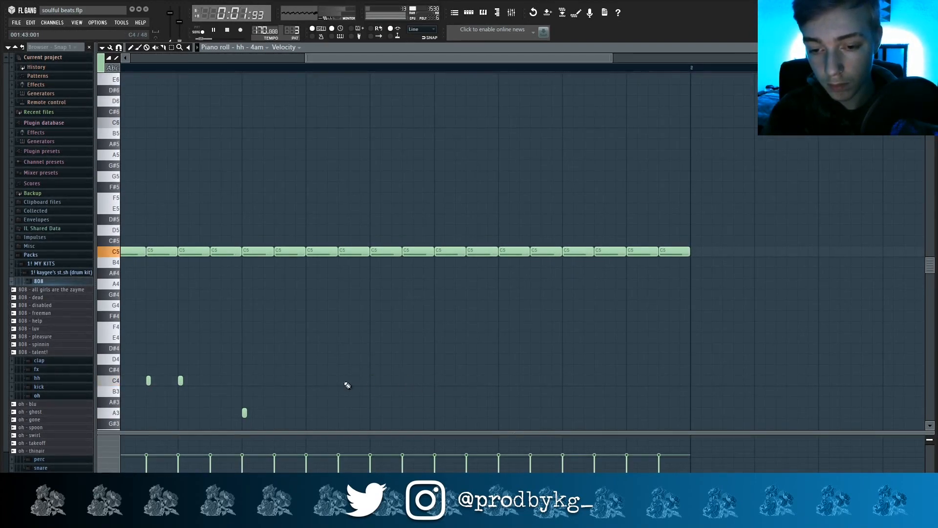
{"action": "left_click", "coordinate": [469, 380]}
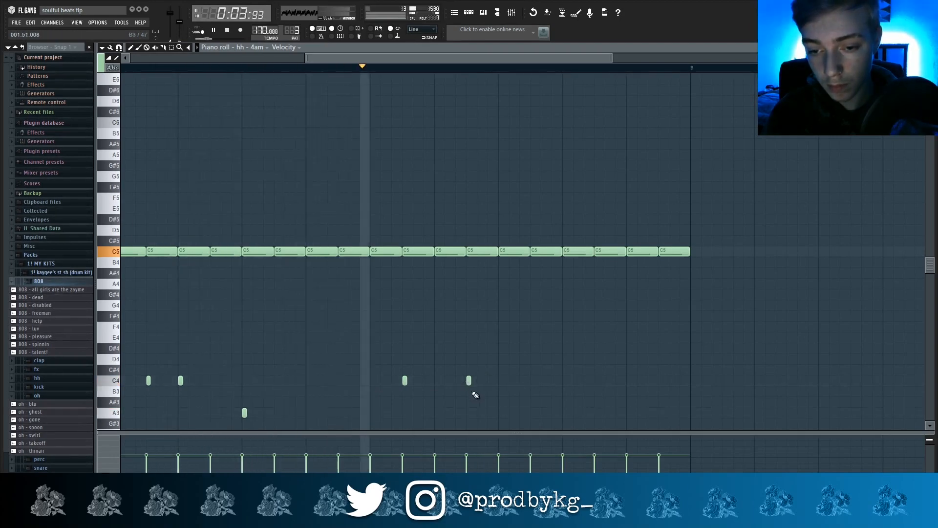
{"action": "left_click", "coordinate": [565, 401]}
{"action": "key", "text": "space"}
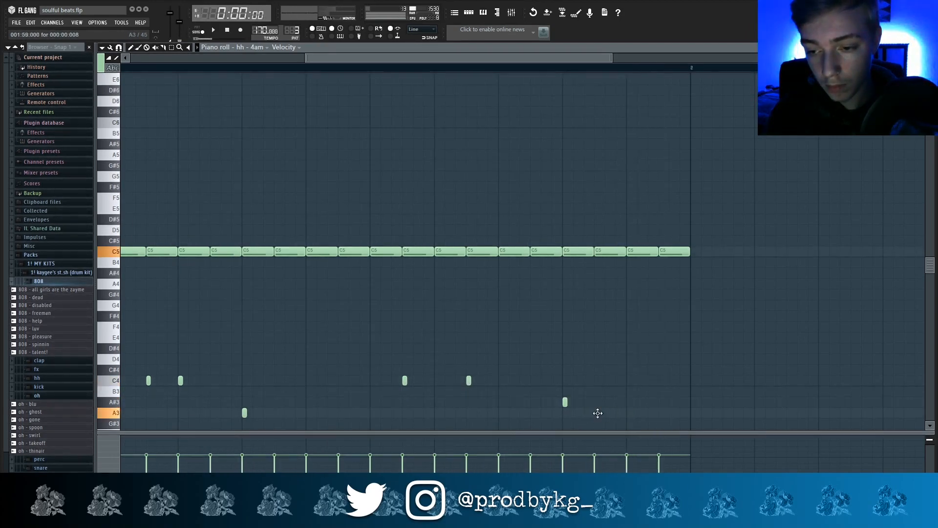
{"action": "left_click", "coordinate": [563, 412]}
{"action": "scroll", "coordinate": [597, 392], "scroll_direction": "down", "scroll_amount": 3, "text": "ctrl"}
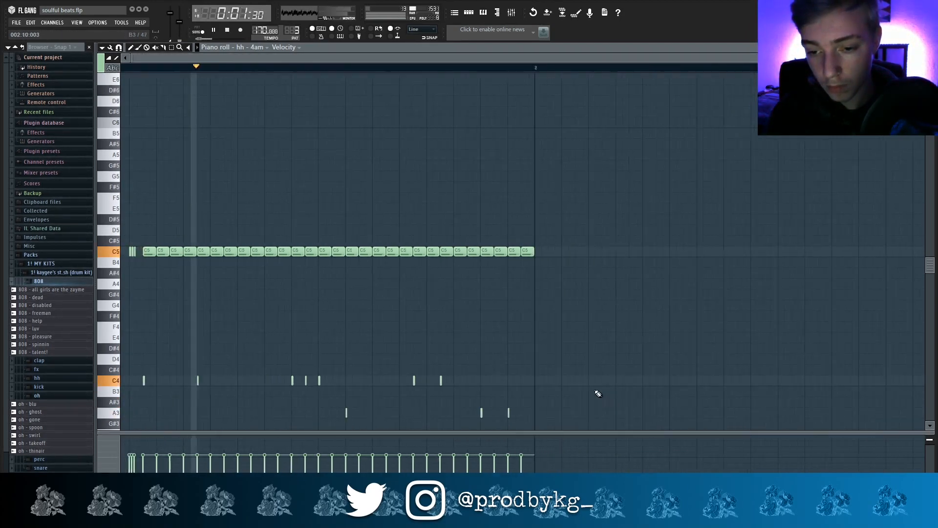
Lower the velocity of the C4 and A3 notes and delete the C5 notes from step 13 onwards.
{"action": "scroll", "coordinate": [538, 352], "scroll_direction": "down", "scroll_amount": 2}
{"action": "left_click", "coordinate": [321, 405]}
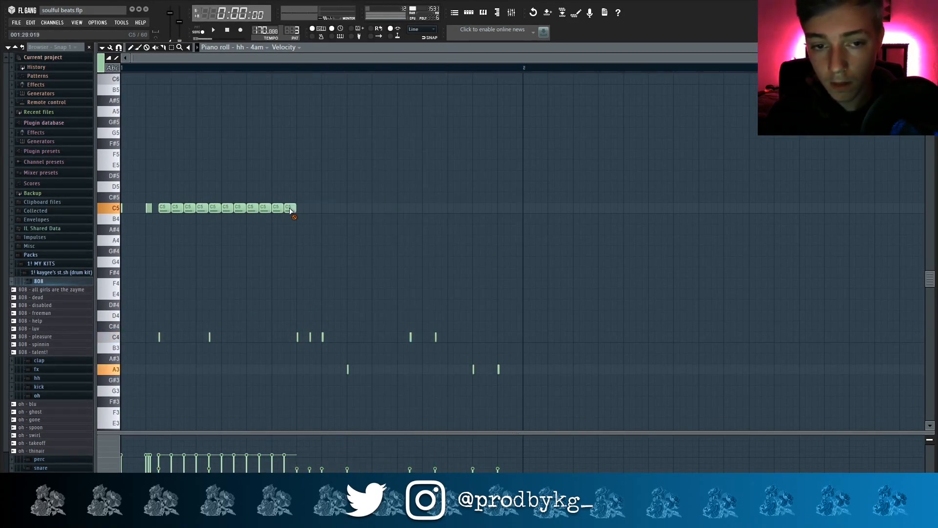
{"action": "left_click_drag", "start_coordinate": [290, 210], "coordinate": [195, 210]}
{"action": "left_click", "coordinate": [188, 208]}
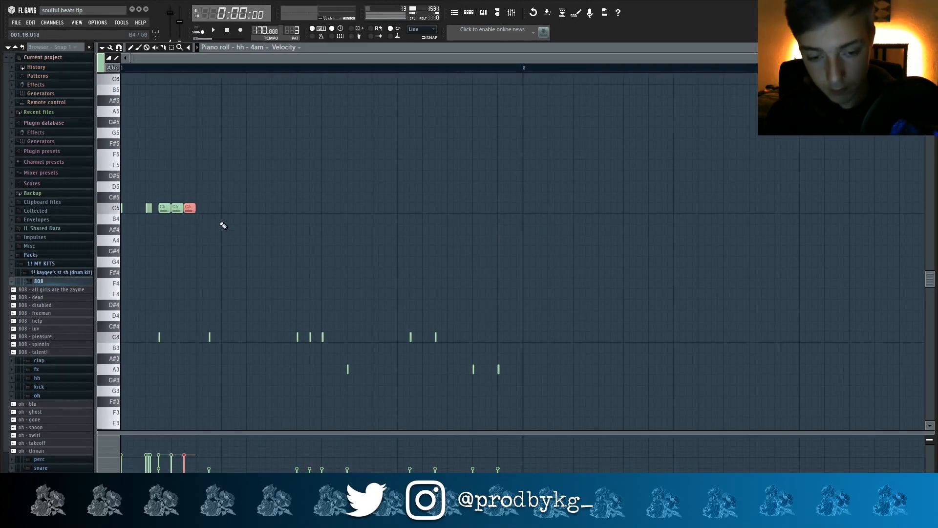
Duplicate the loud and soft C5 note pair at steps 9 and 11 repeatedly to the end of the four bars.
{"action": "left_click_drag", "start_coordinate": [221, 246], "coordinate": [171, 202]}
{"action": "key", "text": "ctrl+b"}
{"action": "key", "text": "ctrl+b"}
{"action": "key", "text": "ctrl+b"}
{"action": "key", "text": "ctrl+b"}
{"action": "key", "text": "ctrl+b"}
{"action": "key", "text": "ctrl+b"}
{"action": "key", "text": "ctrl+b"}
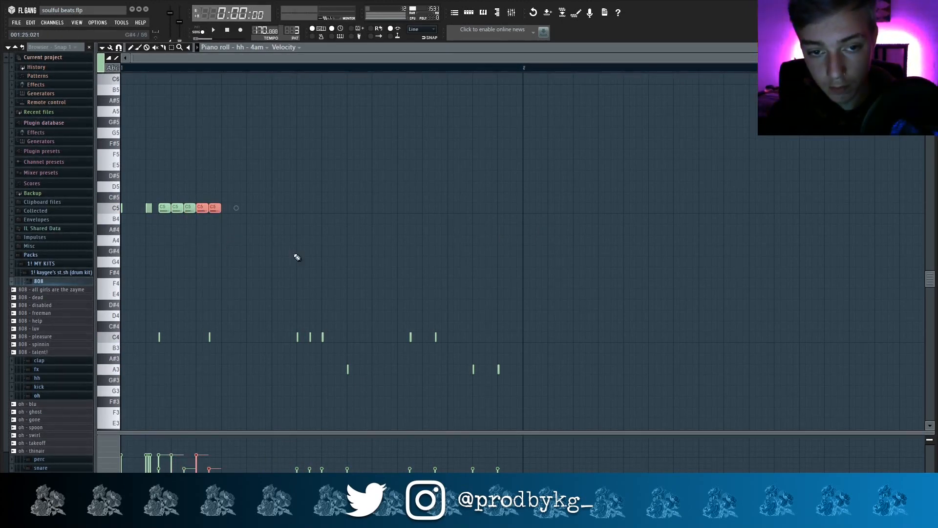
{"action": "key", "text": "ctrl+b"}
{"action": "key", "text": "ctrl+b"}
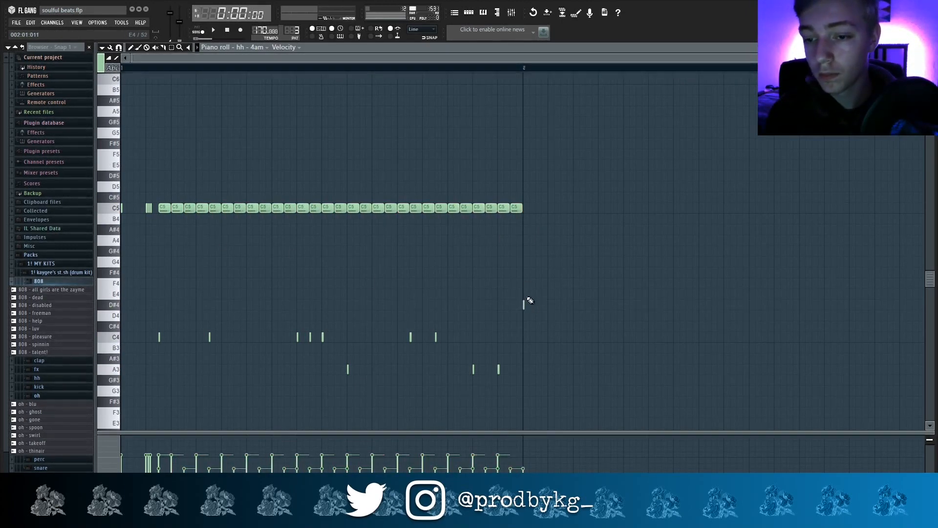
Select all C5 hi-hat notes and draw two rising and falling panning curves peaking near steps 13 and 45.
{"action": "left_click_drag", "start_coordinate": [547, 255], "coordinate": [122, 127]}
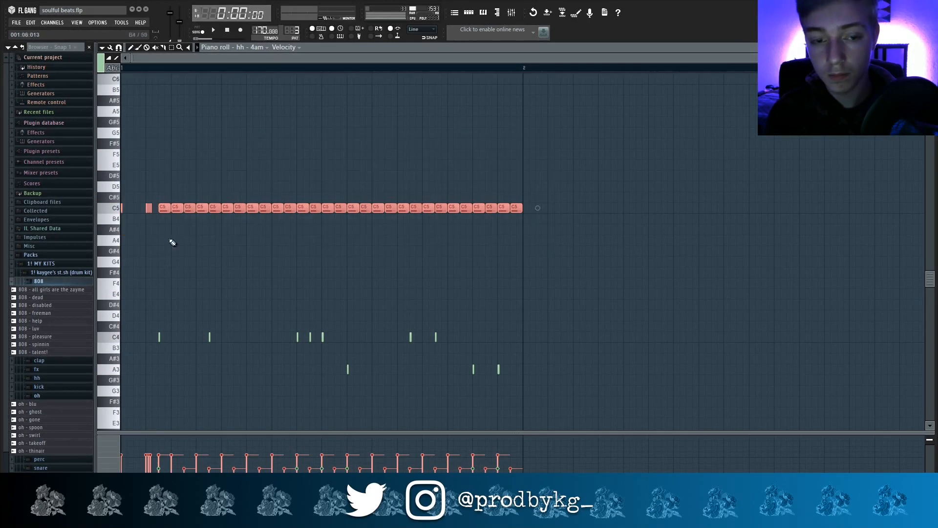
{"action": "left_click", "coordinate": [100, 457]}
{"action": "left_click", "coordinate": [131, 418]}
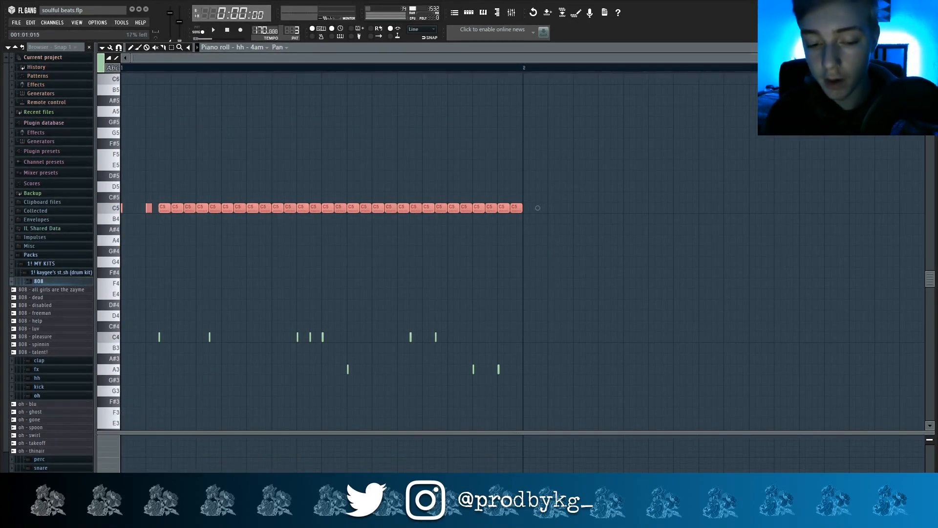
{"action": "left_click_drag", "start_coordinate": [147, 471], "coordinate": [264, 470]}
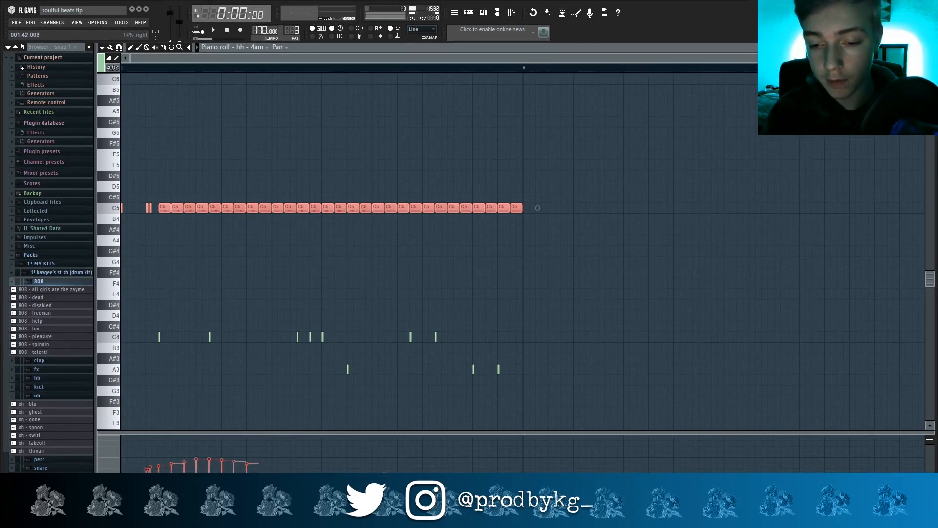
{"action": "left_click_drag", "start_coordinate": [385, 465], "coordinate": [424, 459]}
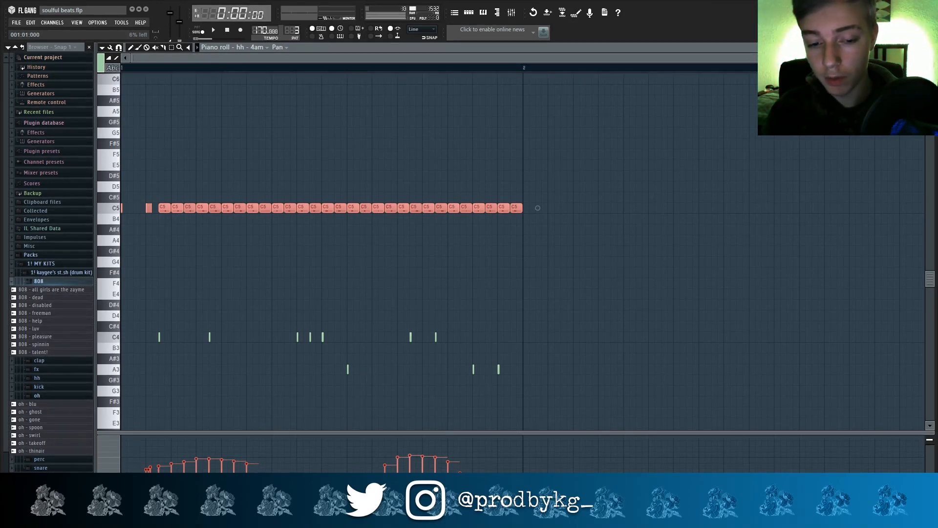
{"action": "left_click_drag", "start_coordinate": [146, 470], "coordinate": [216, 466]}
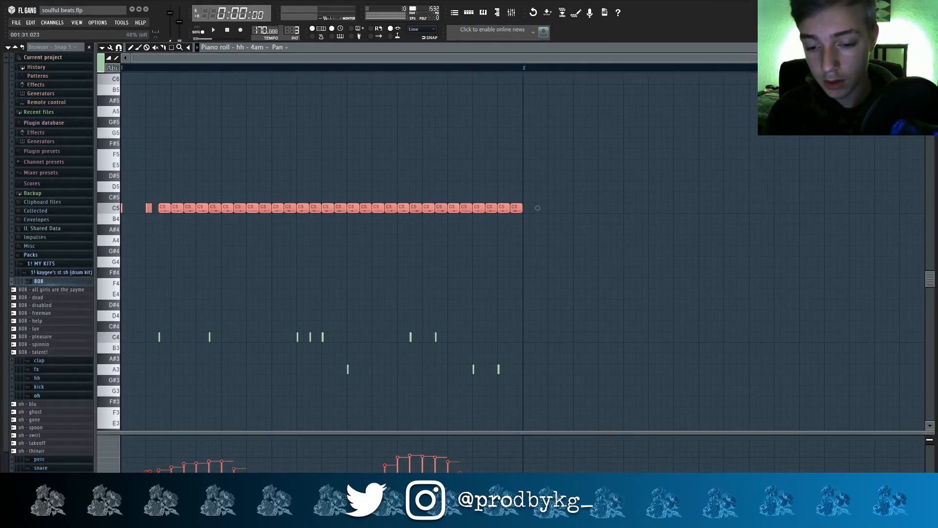
{"action": "left_click_drag", "start_coordinate": [360, 469], "coordinate": [460, 472]}
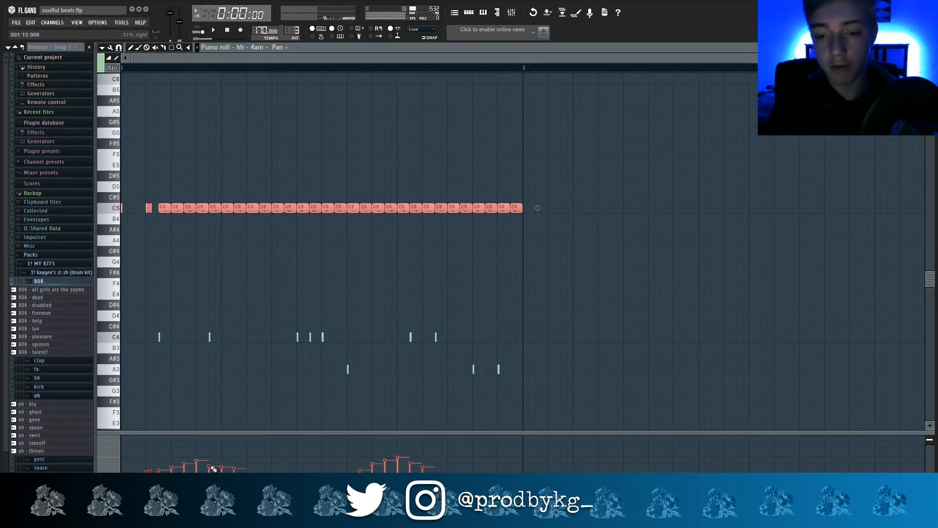
Deselect the hi-hat notes and return to the channel rack of Pattern 3.
{"action": "left_click", "coordinate": [318, 268]}
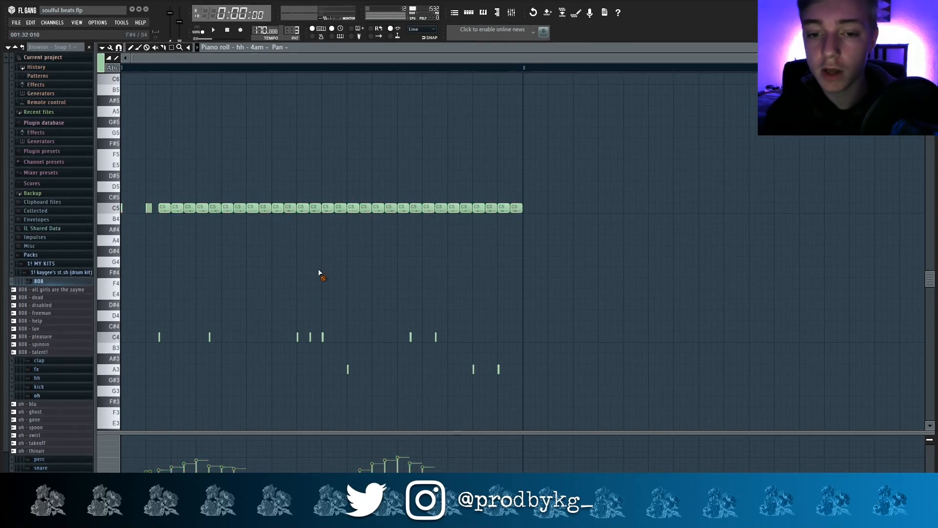
{"action": "left_click", "coordinate": [457, 15]}
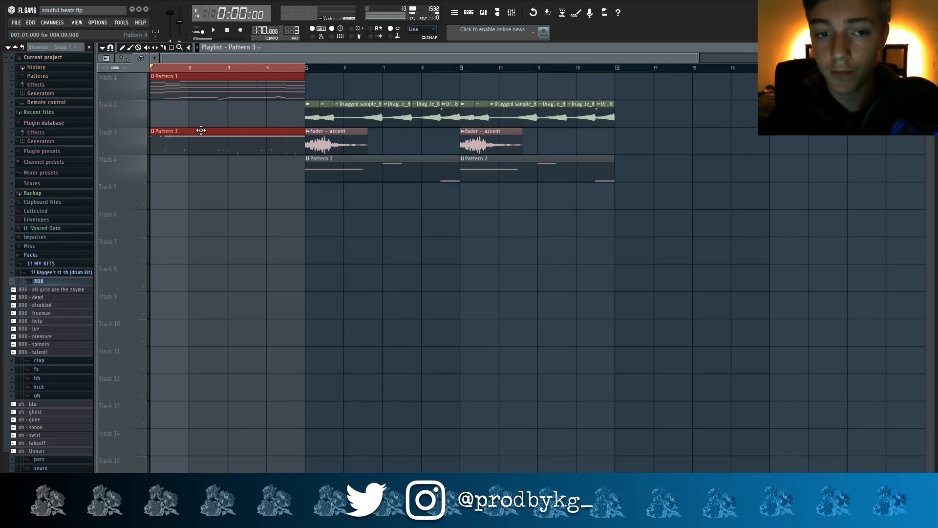
{"action": "left_click", "coordinate": [469, 17]}
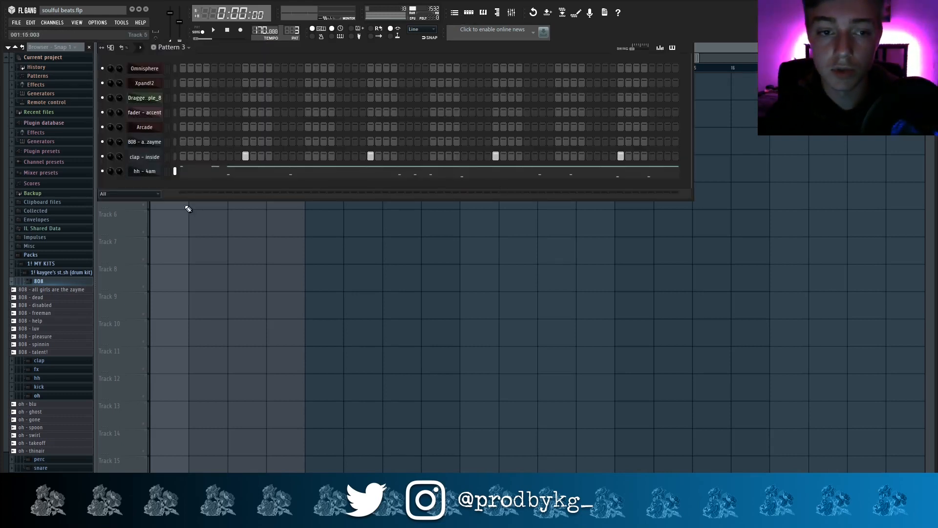
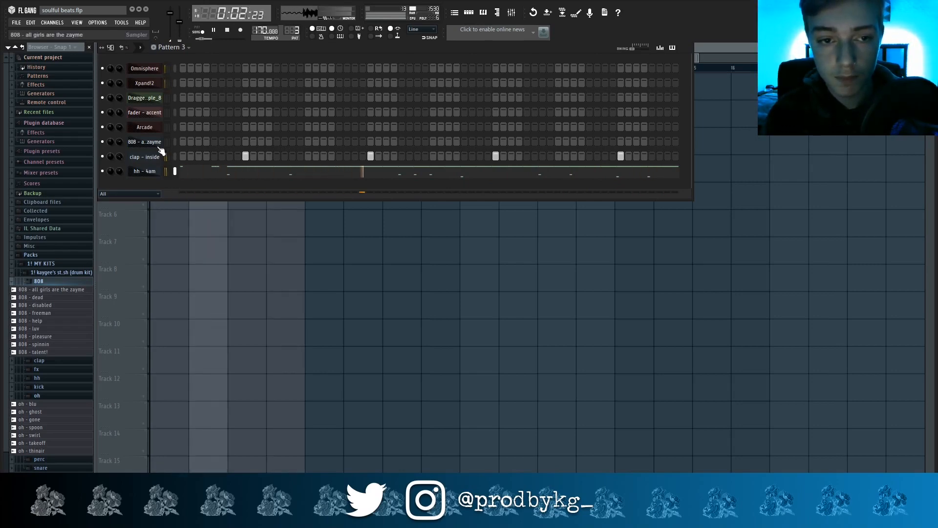
Collapse the 808 browser folder and bring up Pattern 1's Omnisphere chord notes in the piano roll.
{"action": "left_click", "coordinate": [54, 282]}
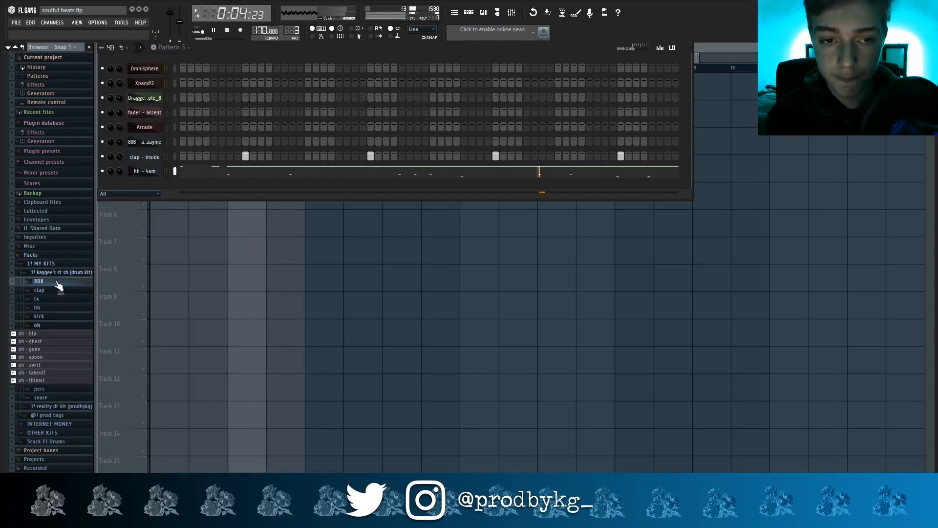
{"action": "right_click", "coordinate": [154, 146]}
{"action": "left_click", "coordinate": [175, 141]}
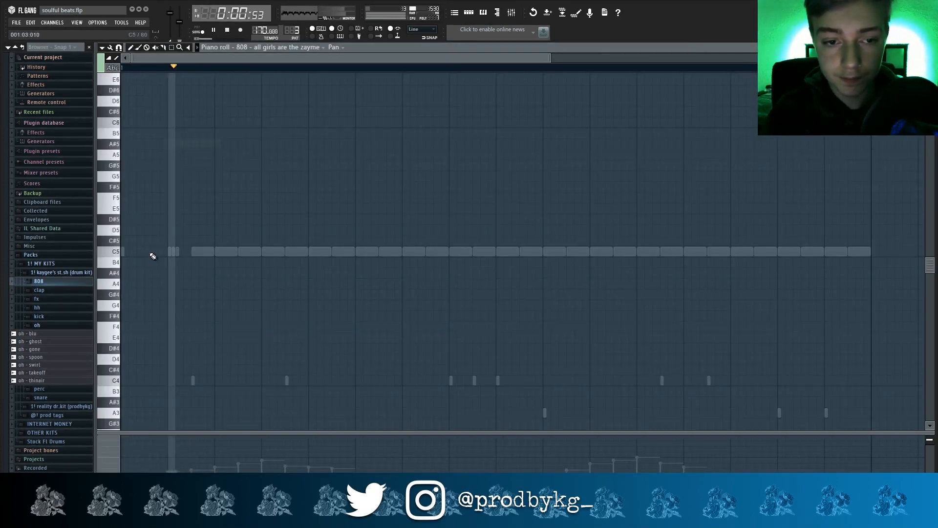
{"action": "key", "text": "space"}
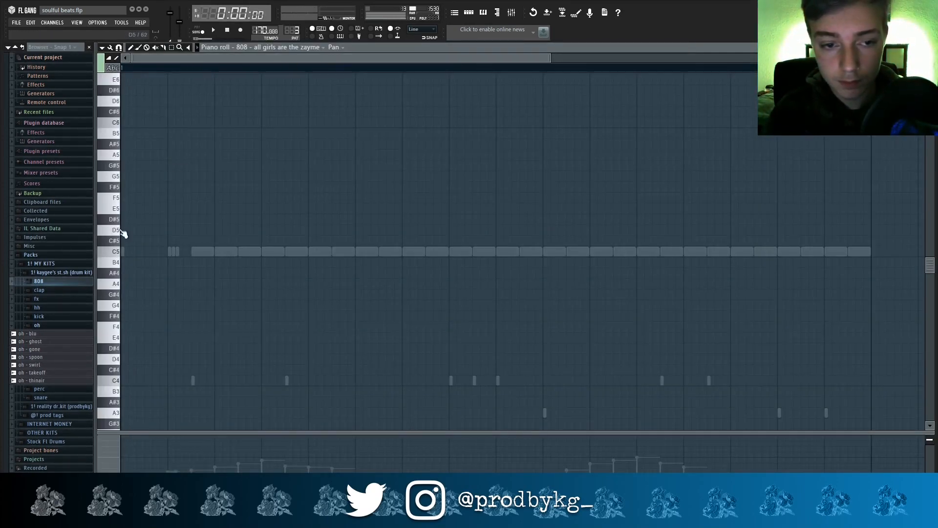
{"action": "left_click", "coordinate": [299, 48]}
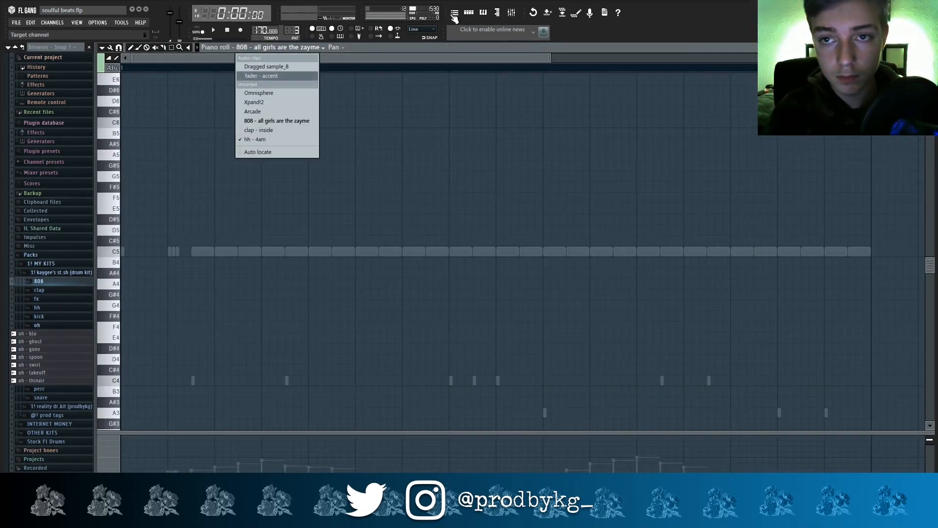
{"action": "left_click", "coordinate": [252, 87]}
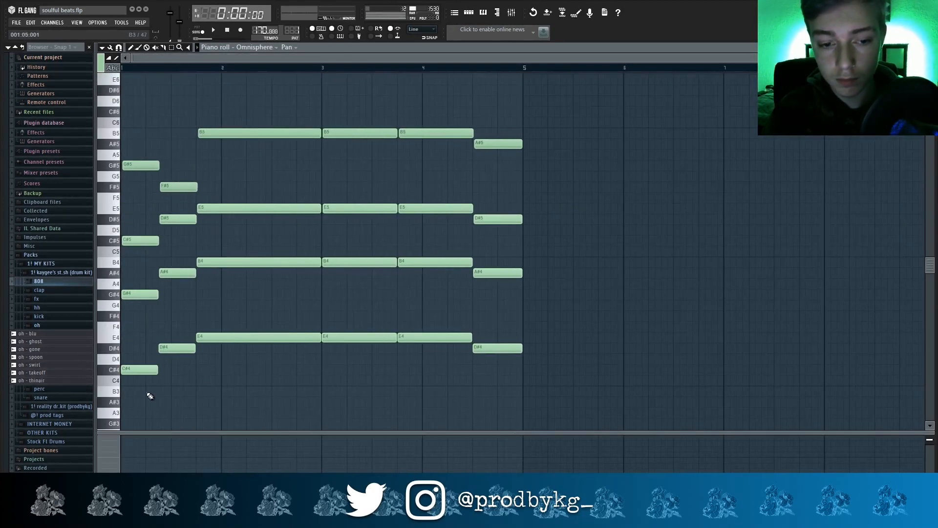
Copy Omnisphere's lowest chord notes, running from C#4 through D#4 and E4, into the 808 - all girls are the zayme piano roll.
{"action": "left_click_drag", "start_coordinate": [150, 370], "coordinate": [499, 313]}
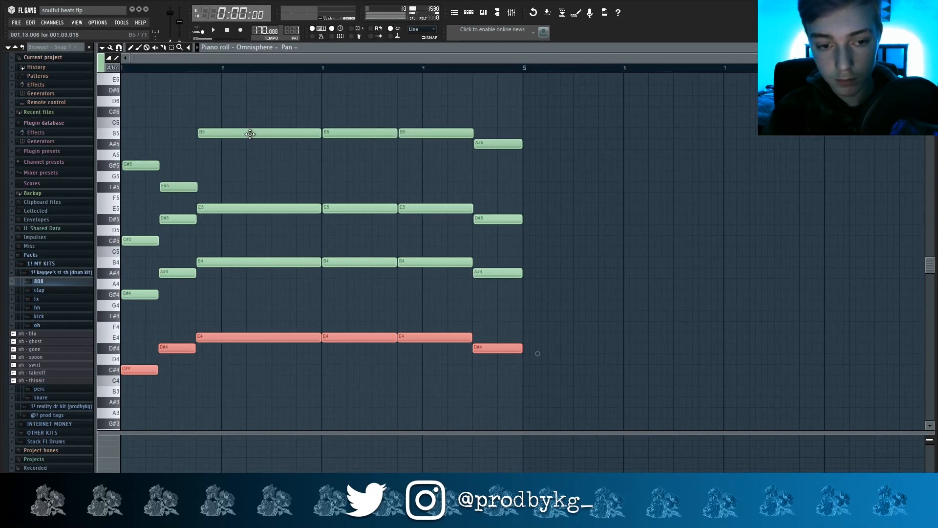
{"action": "left_click", "coordinate": [255, 46]}
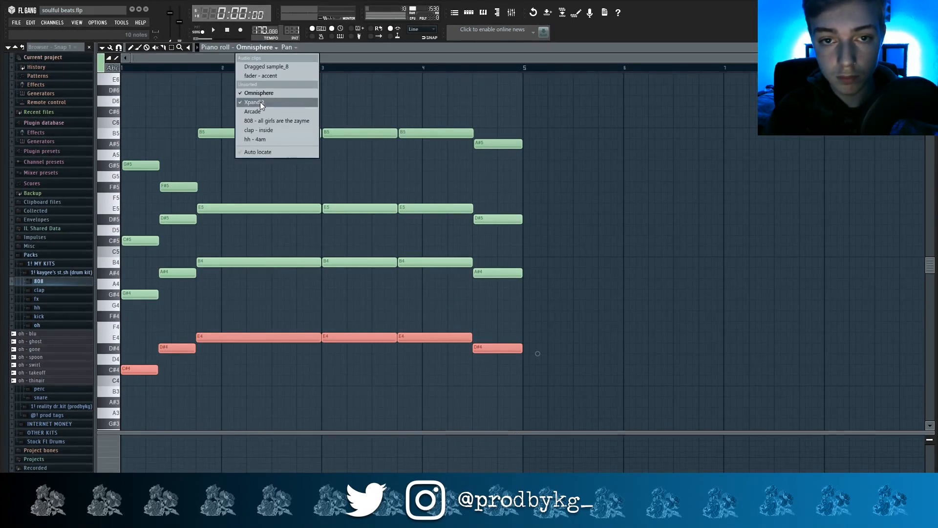
{"action": "left_click", "coordinate": [466, 13]}
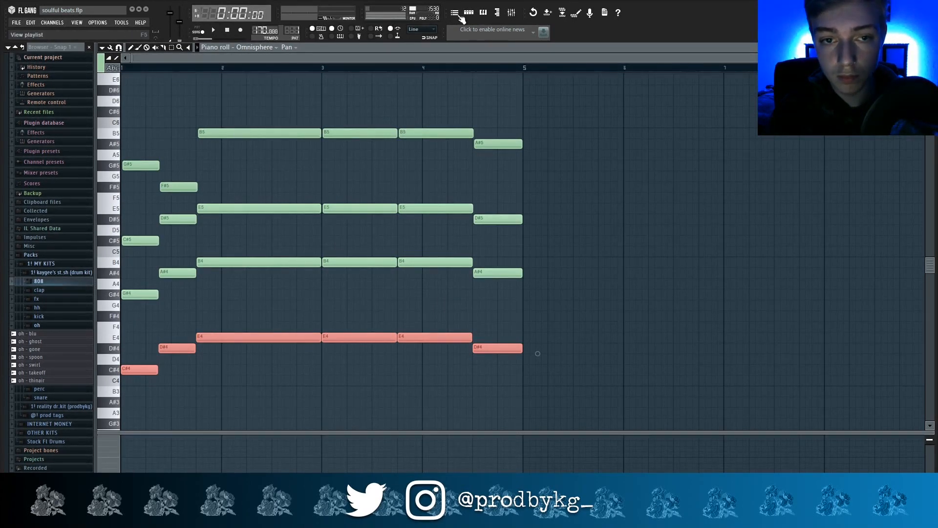
{"action": "left_click", "coordinate": [468, 13]}
{"action": "left_click", "coordinate": [469, 15]}
{"action": "left_click", "coordinate": [468, 13]}
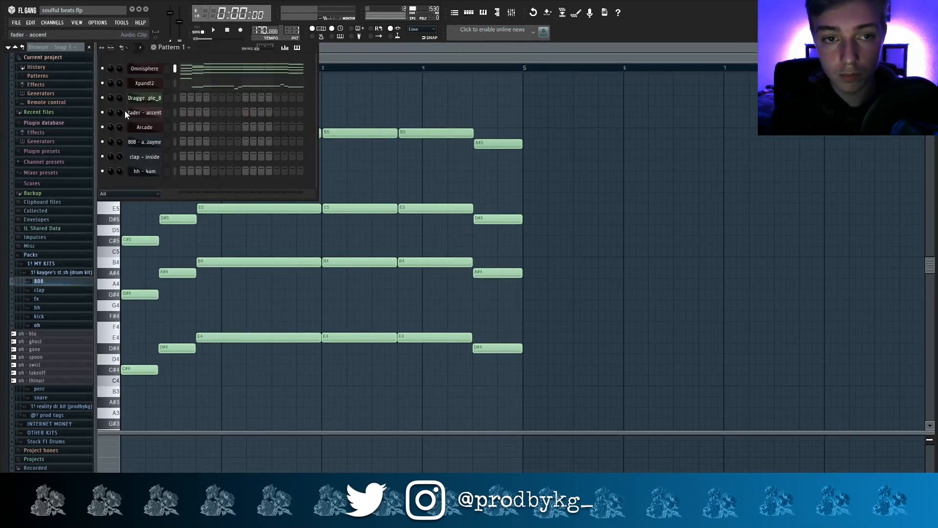
{"action": "right_click", "coordinate": [165, 140]}
{"action": "left_click", "coordinate": [191, 142]}
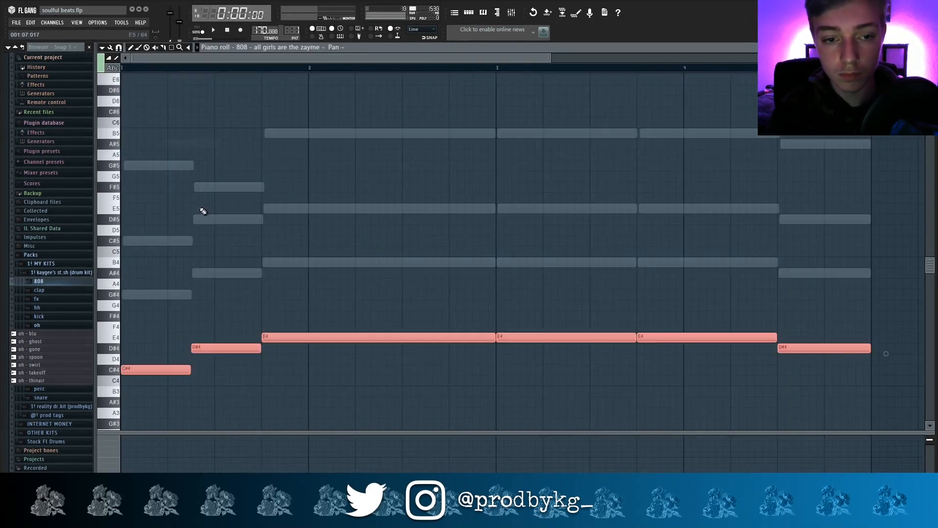
Raise the pasted 808 notes one octave so the line starts on C#5, and play it.
{"action": "scroll", "coordinate": [201, 209], "scroll_direction": "down", "scroll_amount": 3}
{"action": "key", "text": "space"}
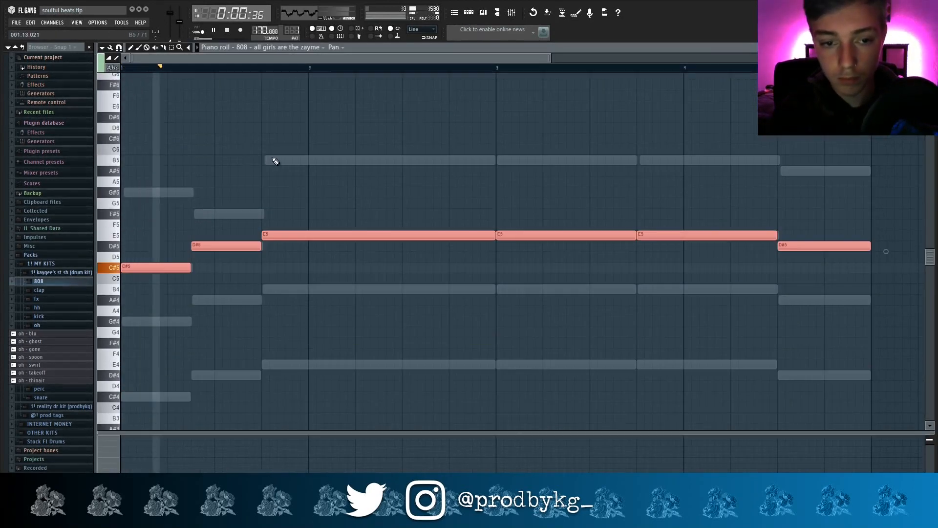
{"action": "left_click", "coordinate": [383, 270]}
{"action": "key", "text": "space"}
Try the whole 808 line at higher pitches, transposing it up until it starts on E6, and listen to it.
{"action": "scroll", "coordinate": [537, 201], "scroll_direction": "down", "scroll_amount": 2, "text": "ctrl"}
{"action": "left_click_drag", "start_coordinate": [535, 187], "coordinate": [132, 311]}
{"action": "key", "text": "shift+Up"}
{"action": "key", "text": "shift+Up"}
{"action": "key", "text": "shift+Up"}
{"action": "key", "text": "shift+Up"}
{"action": "key", "text": "shift+Up"}
{"action": "key", "text": "shift+Up"}
{"action": "key", "text": "shift+Up"}
{"action": "key", "text": "shift+Up"}
{"action": "key", "text": "shift+Up"}
{"action": "key", "text": "shift+Up"}
{"action": "key", "text": "shift+Up"}
{"action": "key", "text": "shift+Up"}
{"action": "key", "text": "shift+Up"}
{"action": "key", "text": "shift+Up"}
{"action": "key", "text": "shift+Up"}
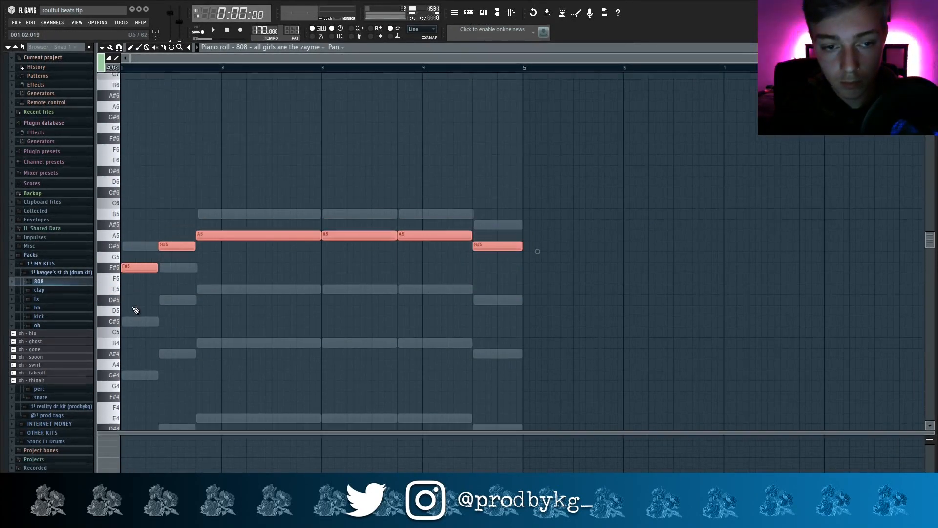
{"action": "key", "text": "space"}
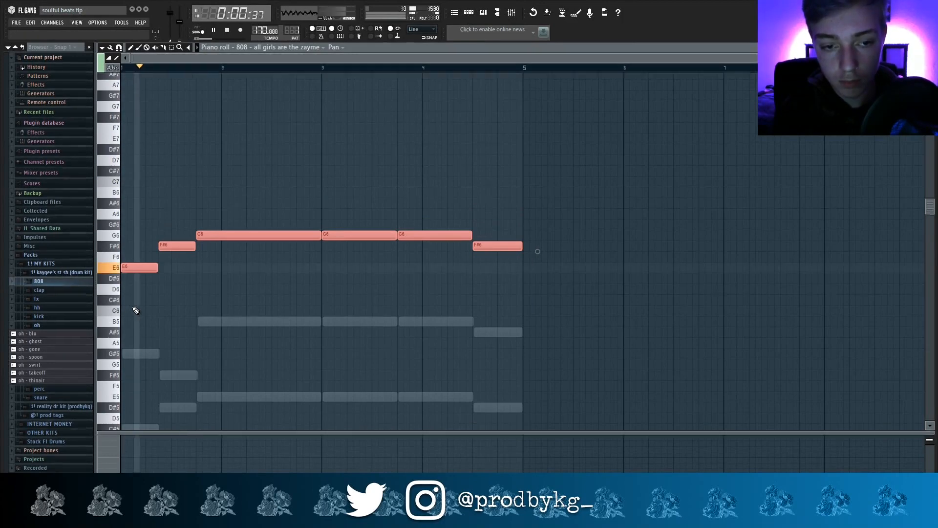
Transpose the 808 line back down until it starts on C#5, deselect its notes and play it.
{"action": "key", "text": "shift+Down"}
{"action": "key", "text": "shift+Down"}
{"action": "key", "text": "shift+Down"}
{"action": "key", "text": "shift+Down"}
{"action": "key", "text": "shift+Down"}
{"action": "key", "text": "shift+Down"}
{"action": "key", "text": "shift+Down"}
{"action": "key", "text": "shift+Down"}
{"action": "key", "text": "shift+Down"}
{"action": "key", "text": "shift+Down"}
{"action": "key", "text": "shift+Down"}
{"action": "key", "text": "shift+Down"}
{"action": "key", "text": "shift+Down"}
{"action": "key", "text": "shift+Down"}
{"action": "key", "text": "shift+Down"}
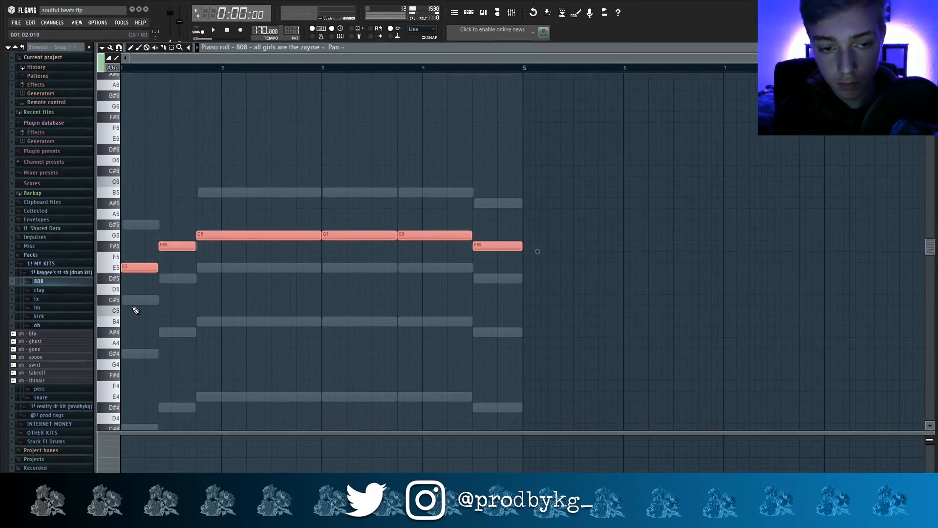
{"action": "left_click", "coordinate": [272, 292]}
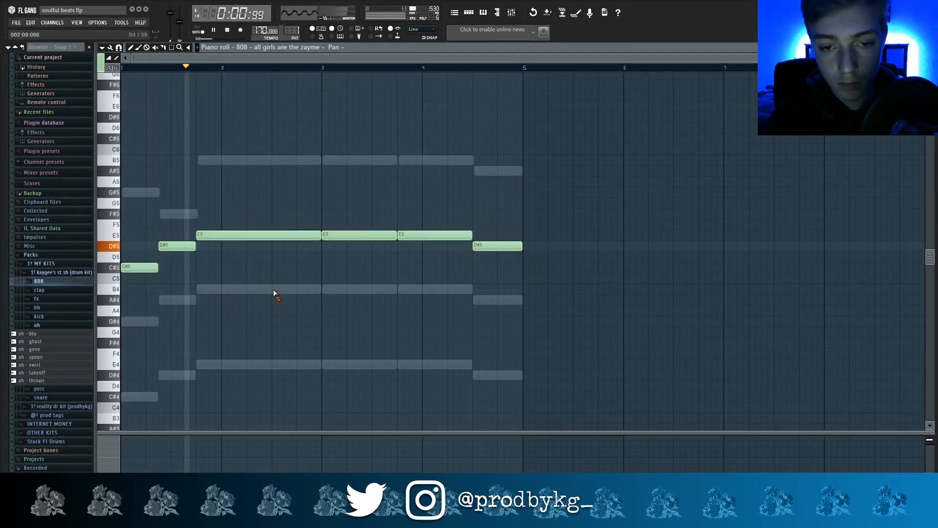
Open Pattern 3 from the playlist and display its 808 - all girls are the zayme channel in the piano roll.
{"action": "left_click", "coordinate": [452, 16]}
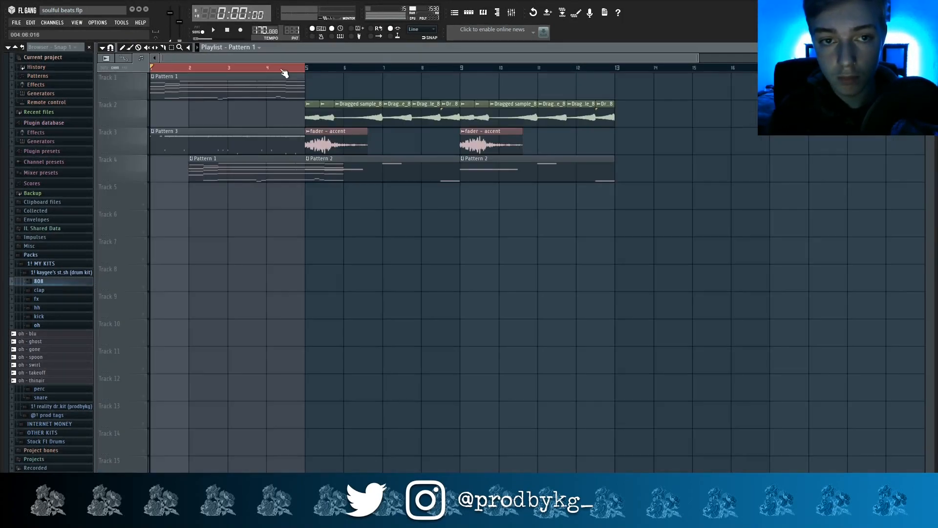
{"action": "double_click", "coordinate": [223, 130]}
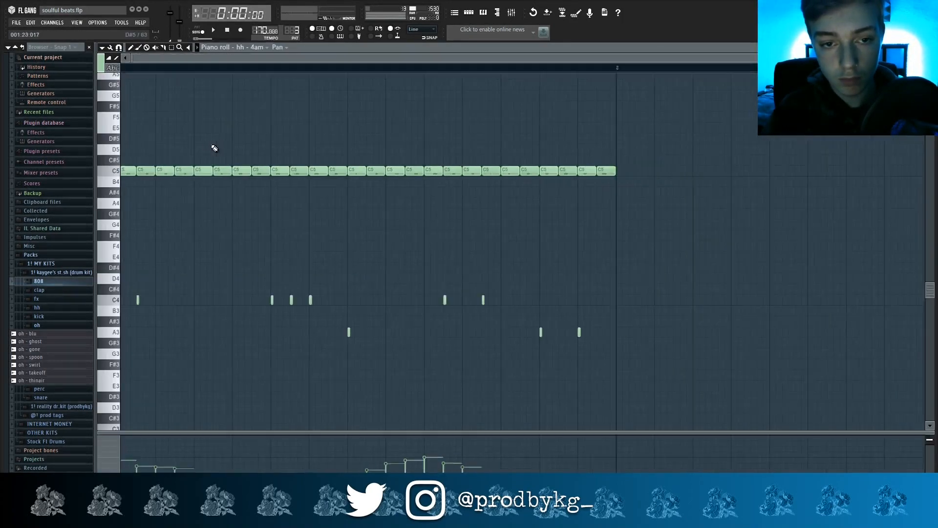
{"action": "left_click", "coordinate": [267, 47]}
{"action": "key", "text": "Escape"}
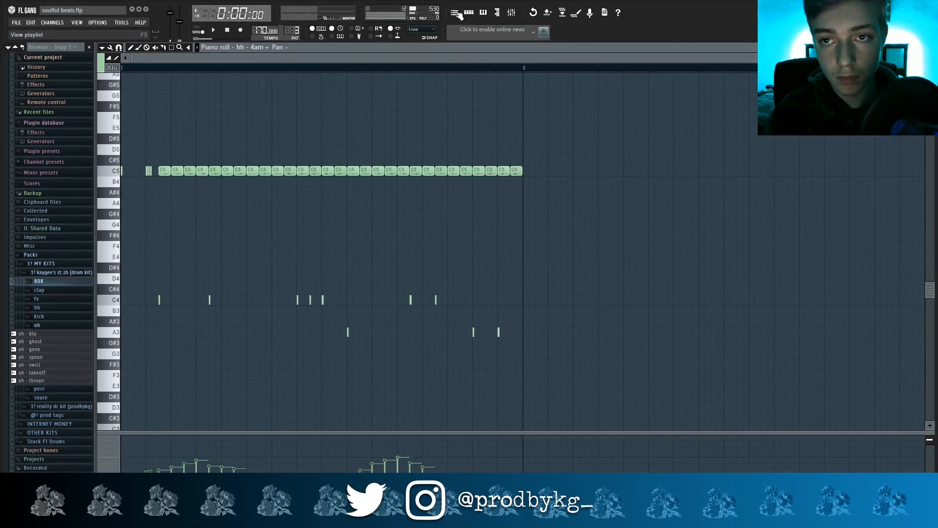
{"action": "left_click", "coordinate": [244, 46]}
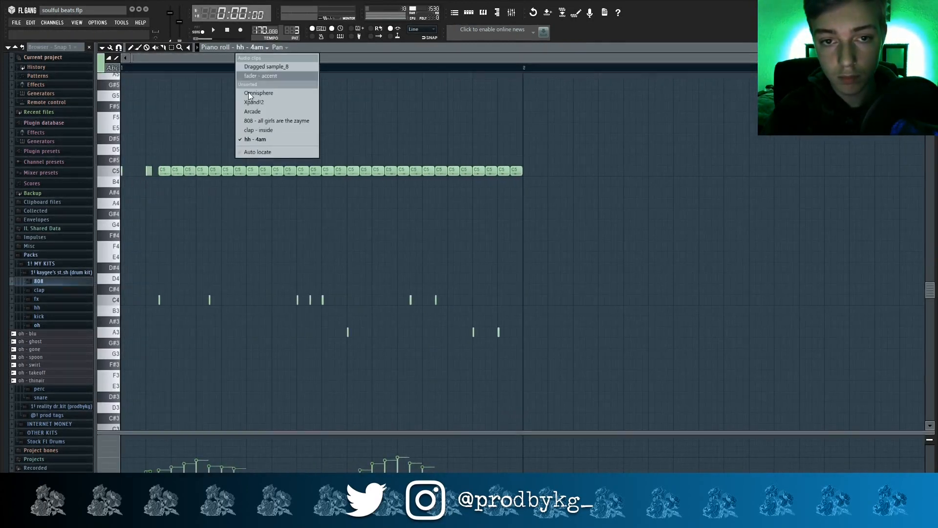
{"action": "left_click", "coordinate": [259, 122]}
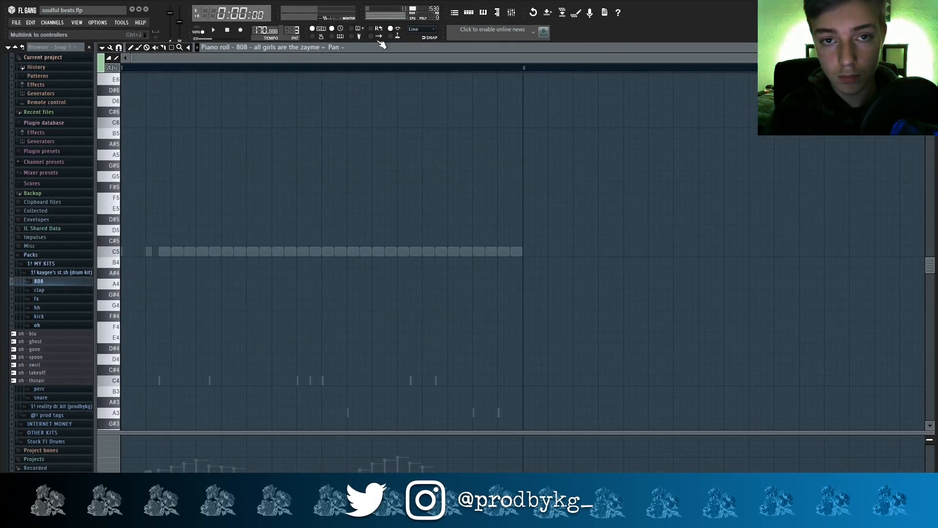
Transfer the 808 notes from Pattern 1 into the 808 channel of Pattern 3 and deselect them.
{"action": "scroll", "coordinate": [291, 31], "scroll_direction": "up", "scroll_amount": 1}
{"action": "scroll", "coordinate": [292, 31], "scroll_direction": "up", "scroll_amount": 3}
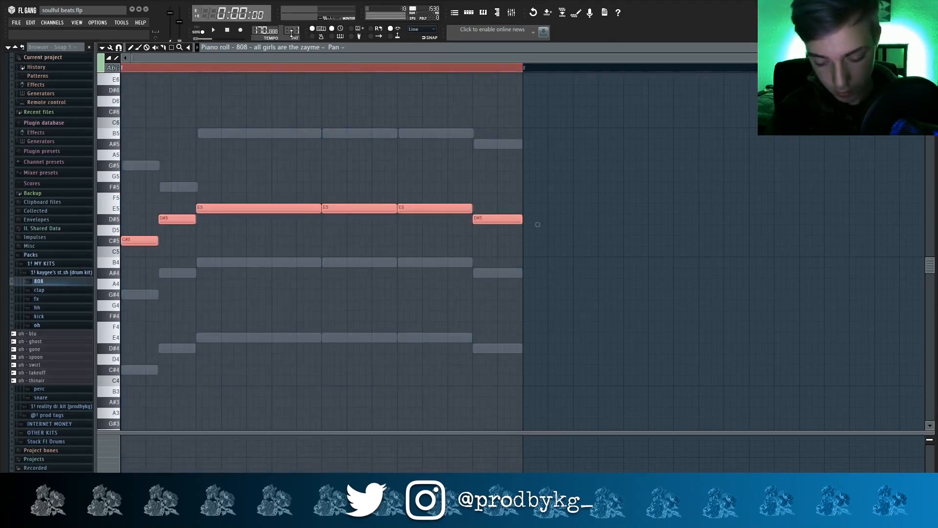
{"action": "scroll", "coordinate": [292, 31], "scroll_direction": "up", "scroll_amount": 3}
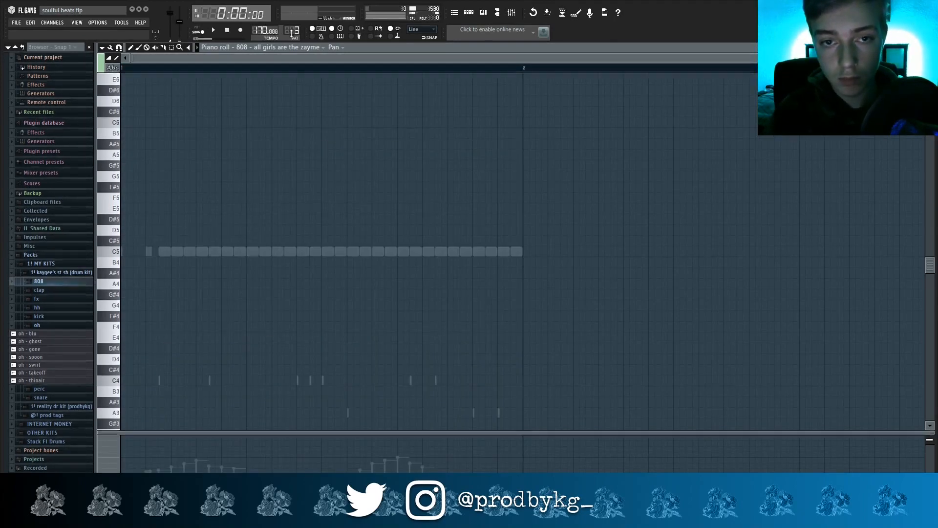
{"action": "scroll", "coordinate": [291, 31], "scroll_direction": "down", "scroll_amount": 1}
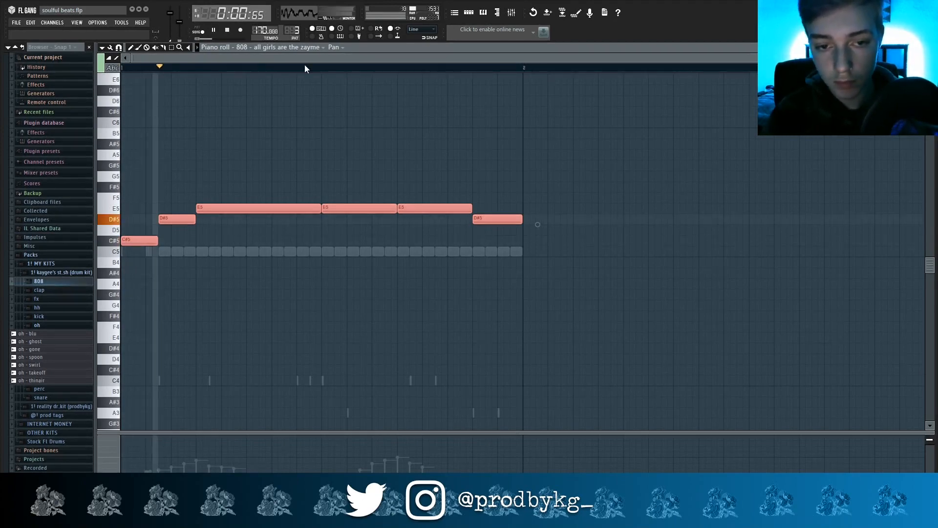
{"action": "left_click", "coordinate": [363, 309]}
Retrigger the 808 with extra E5 notes at steps 27 and 47, trimming the neighbouring E5 notes to avoid overlaps.
{"action": "scroll", "coordinate": [308, 275], "scroll_direction": "up", "scroll_amount": 3}
{"action": "key", "text": "space"}
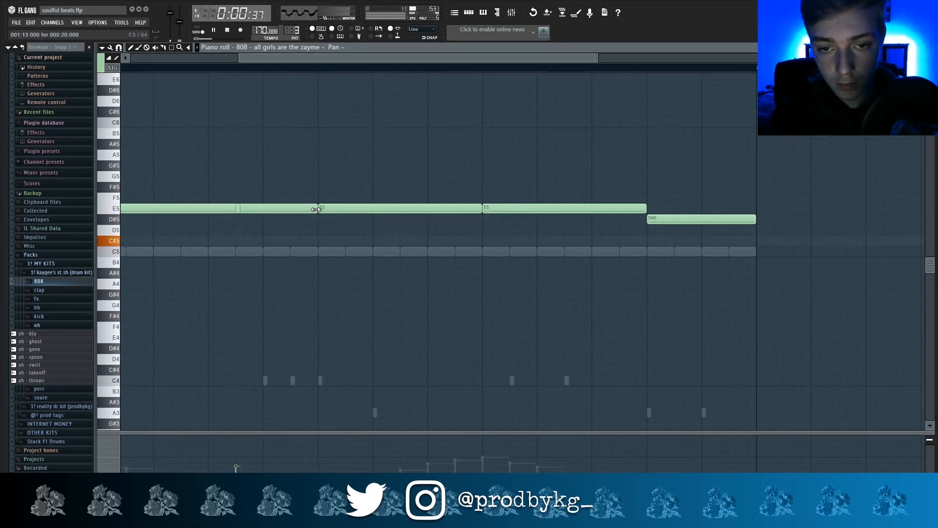
{"action": "left_click_drag", "start_coordinate": [315, 209], "coordinate": [240, 209]}
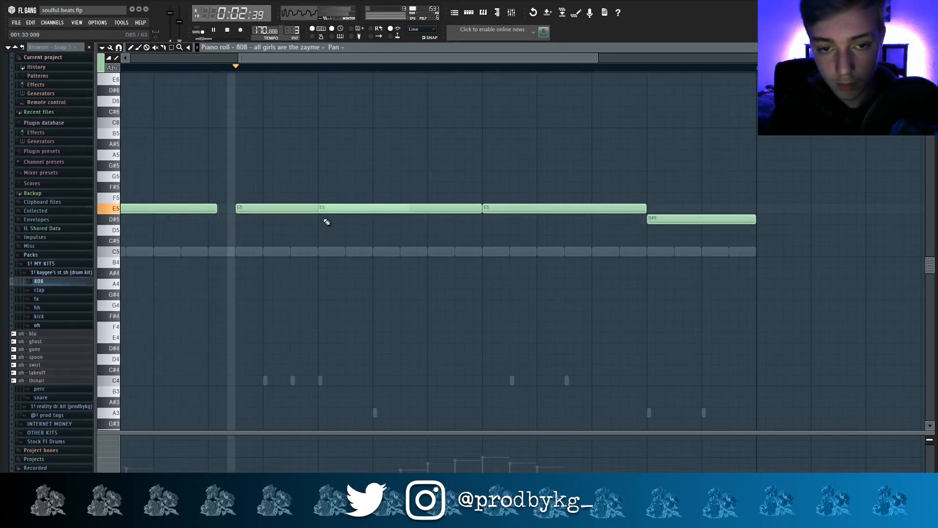
{"action": "key", "text": "space"}
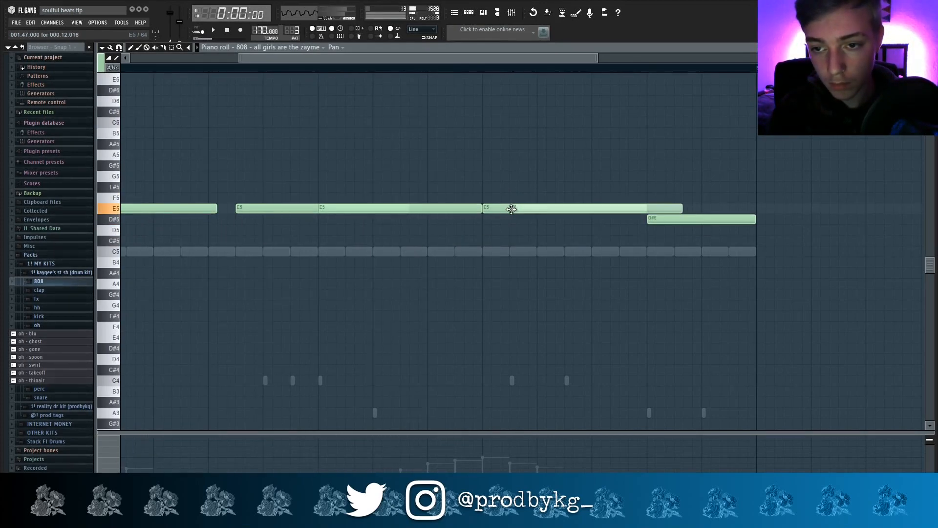
{"action": "scroll", "coordinate": [564, 262], "scroll_direction": "down", "scroll_amount": 3}
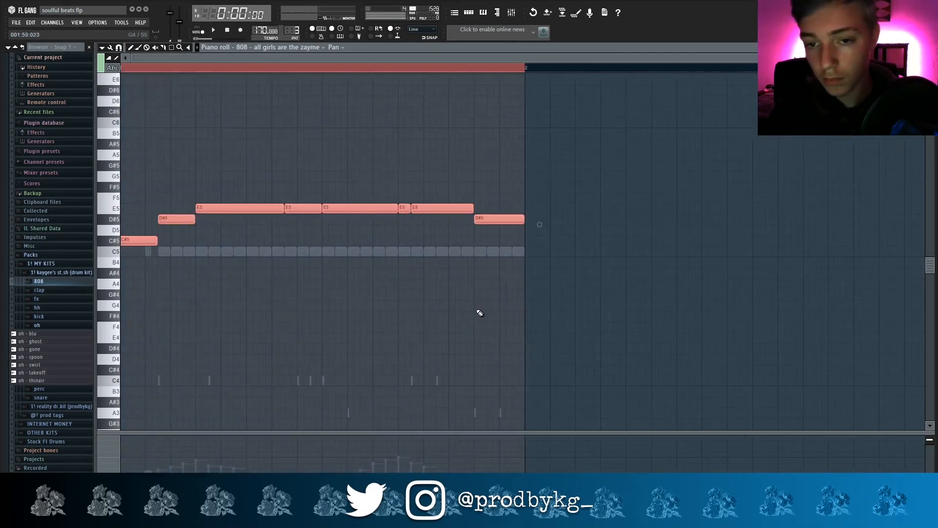
{"action": "left_click", "coordinate": [384, 316]}
{"action": "key", "text": "space"}
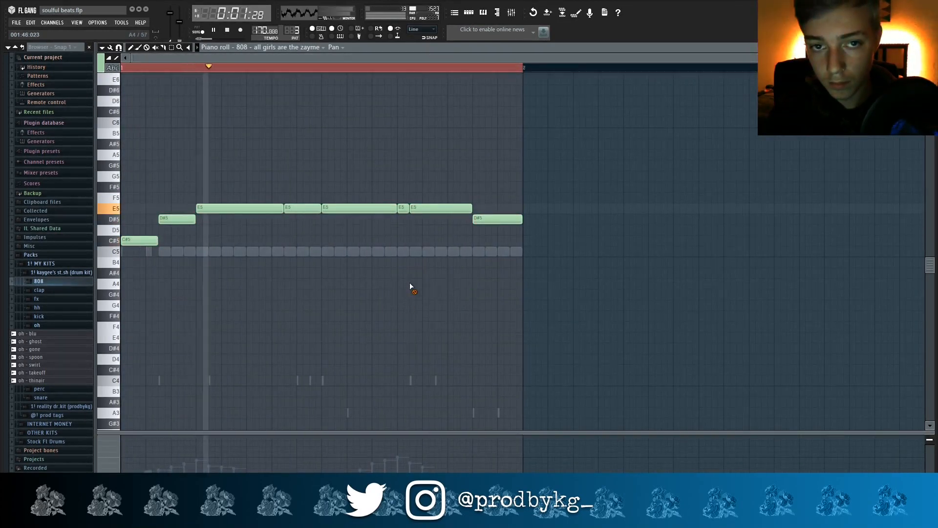
{"action": "left_click", "coordinate": [425, 284]}
{"action": "left_click_drag", "start_coordinate": [425, 287], "coordinate": [533, 288]}
{"action": "right_click", "coordinate": [534, 288]}
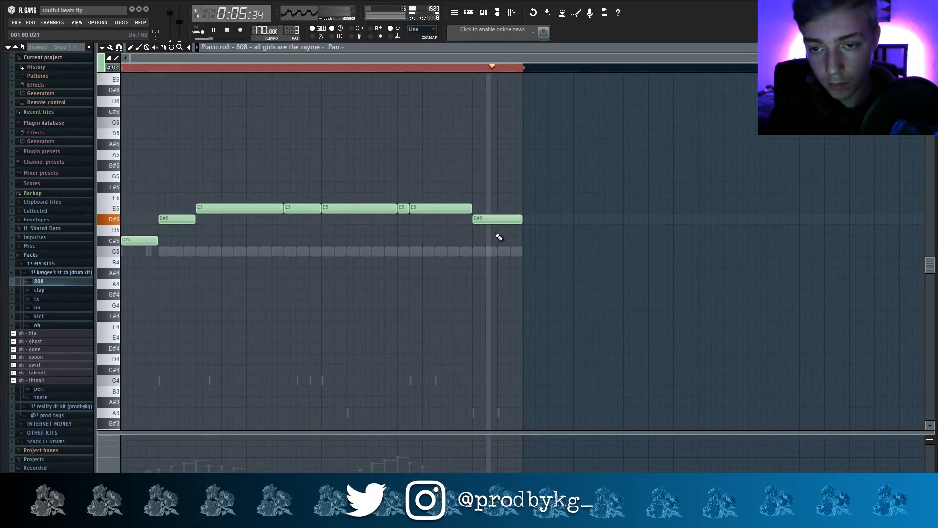
Move the last D#5 808 note to start at step 59 and remove the trial E5 note placed just before it.
{"action": "left_click_drag", "start_coordinate": [496, 221], "coordinate": [503, 220]}
{"action": "scroll", "coordinate": [490, 220], "scroll_direction": "up", "scroll_amount": 3}
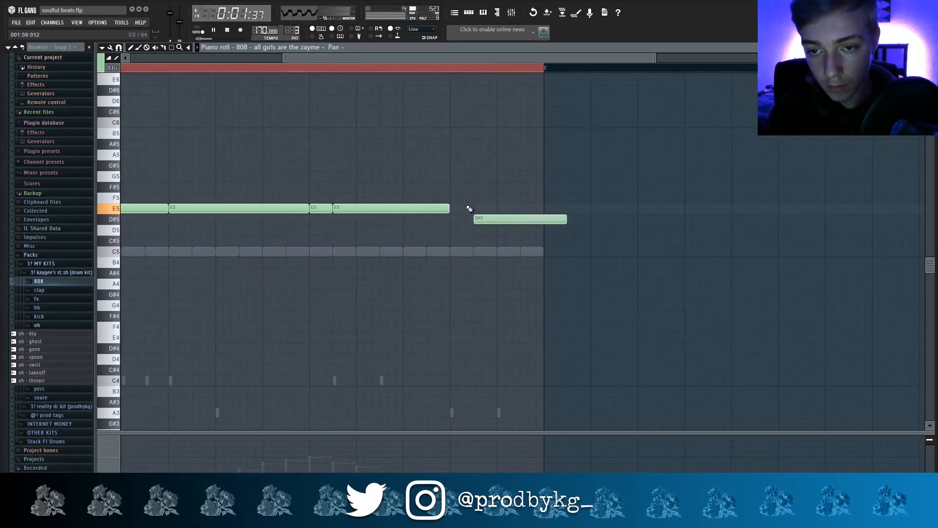
{"action": "scroll", "coordinate": [470, 215], "scroll_direction": "up", "scroll_amount": 2}
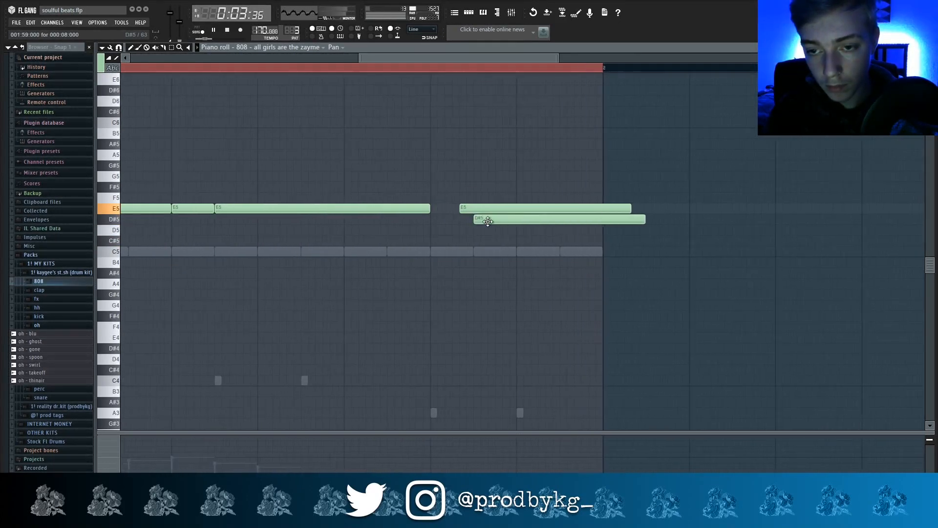
{"action": "right_click", "coordinate": [484, 218]}
{"action": "right_click", "coordinate": [482, 209]}
{"action": "left_click", "coordinate": [480, 219]}
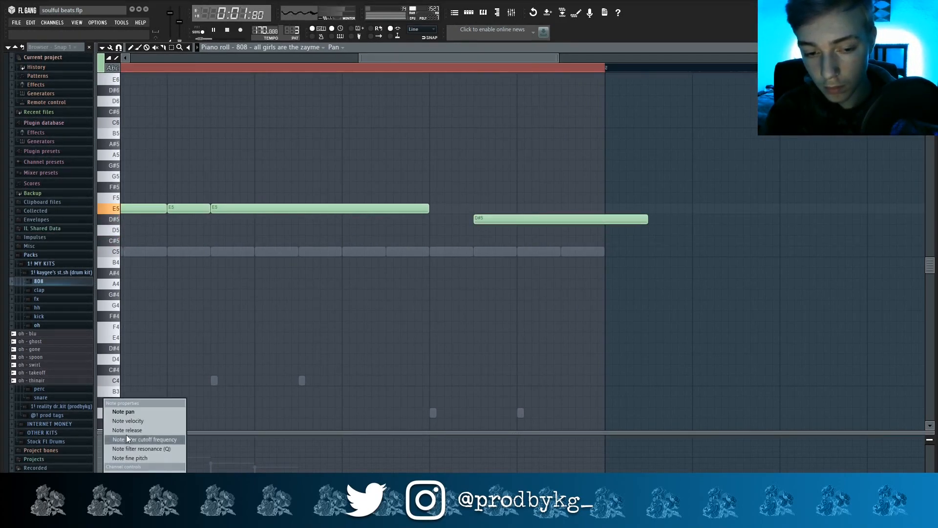
Show note velocity instead of panning for the 808 notes and leave all notes deselected.
{"action": "left_click", "coordinate": [129, 421]}
{"action": "key", "text": "ctrl+a"}
{"action": "key", "text": "ctrl+d"}
{"action": "scroll", "coordinate": [468, 326], "scroll_direction": "down", "scroll_amount": 3}
{"action": "left_click", "coordinate": [458, 326]}
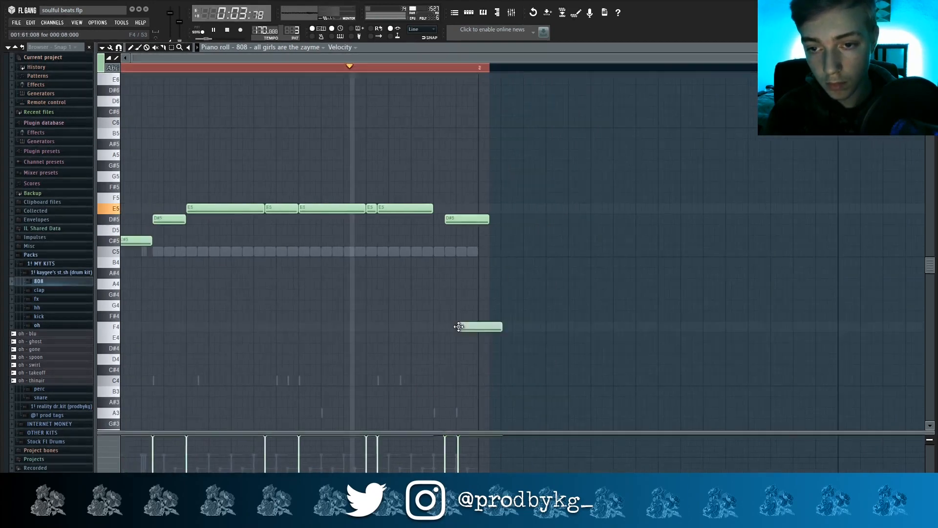
{"action": "right_click", "coordinate": [460, 326]}
{"action": "left_click_drag", "start_coordinate": [493, 273], "coordinate": [528, 264]}
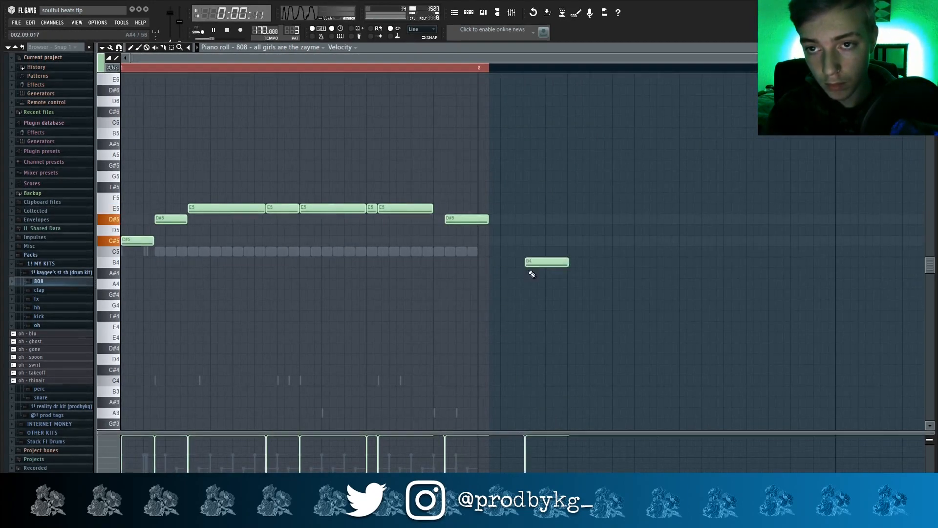
{"action": "right_click", "coordinate": [531, 266]}
Shorten the final D#5 808 note to end with the four-bar pattern and delete the stray note after it.
{"action": "scroll", "coordinate": [483, 219], "scroll_direction": "up", "scroll_amount": 2}
{"action": "left_click_drag", "start_coordinate": [496, 220], "coordinate": [475, 221]}
{"action": "left_click", "coordinate": [483, 229]}
{"action": "right_click", "coordinate": [495, 230]}
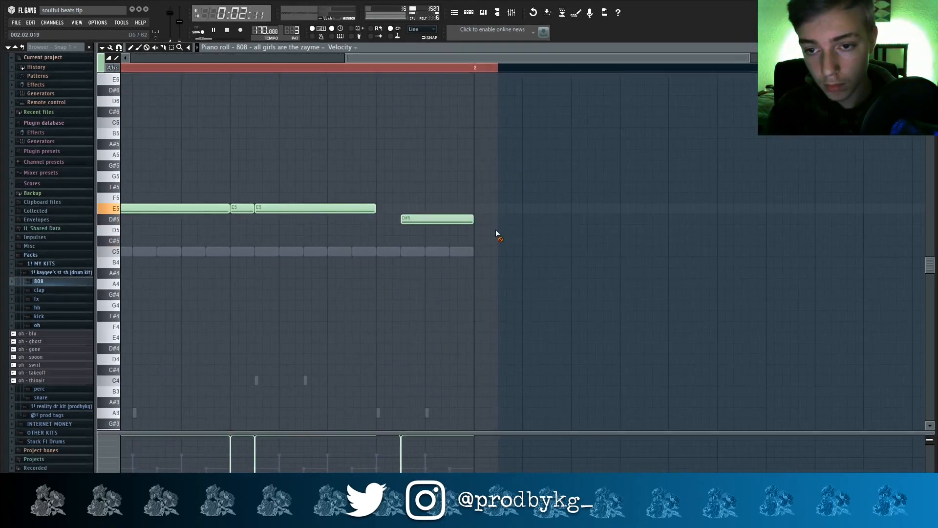
Raise the final D#5 808 note three semitones to F#5.
{"action": "scroll", "coordinate": [444, 213], "scroll_direction": "down", "scroll_amount": 3}
{"action": "key", "text": "shift+Up"}
{"action": "key", "text": "shift+Up"}
{"action": "key", "text": "shift+Up"}
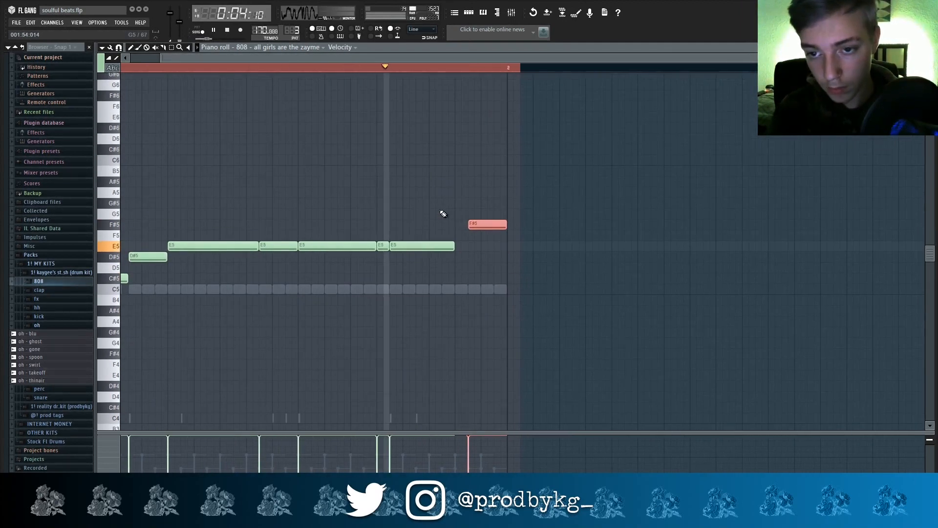
Duplicate the whole 808 bassline directly after itself and leave the notes deselected.
{"action": "double_click", "coordinate": [320, 68]}
{"action": "key", "text": "space"}
{"action": "scroll", "coordinate": [554, 152], "scroll_direction": "down", "scroll_amount": 1}
{"action": "key", "text": "ctrl+b"}
{"action": "left_click", "coordinate": [395, 312], "text": "ctrl"}
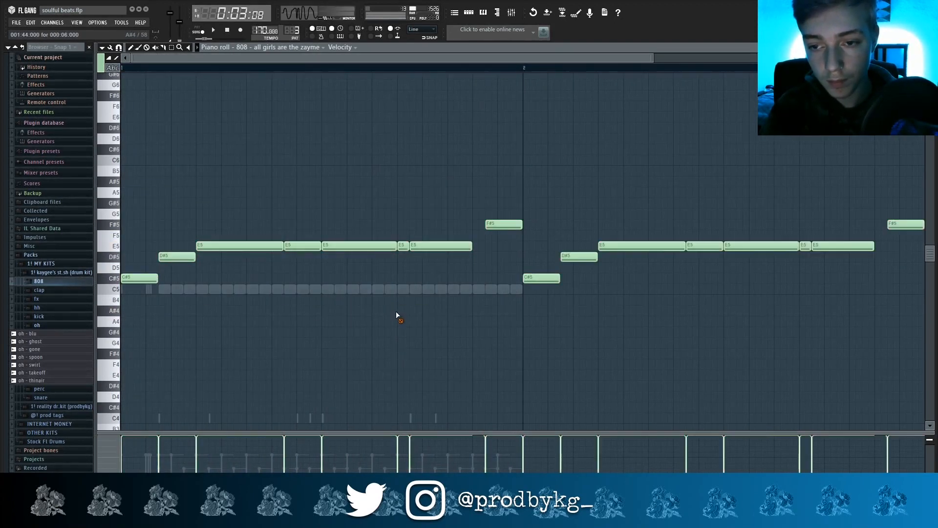
Lower the F#5 note at the end of the first 808 phrase to D#5.
{"action": "scroll", "coordinate": [401, 308], "scroll_direction": "down", "scroll_amount": 2}
{"action": "left_click_drag", "start_coordinate": [427, 270], "coordinate": [379, 199]}
{"action": "left_click_drag", "start_coordinate": [381, 247], "coordinate": [377, 209]}
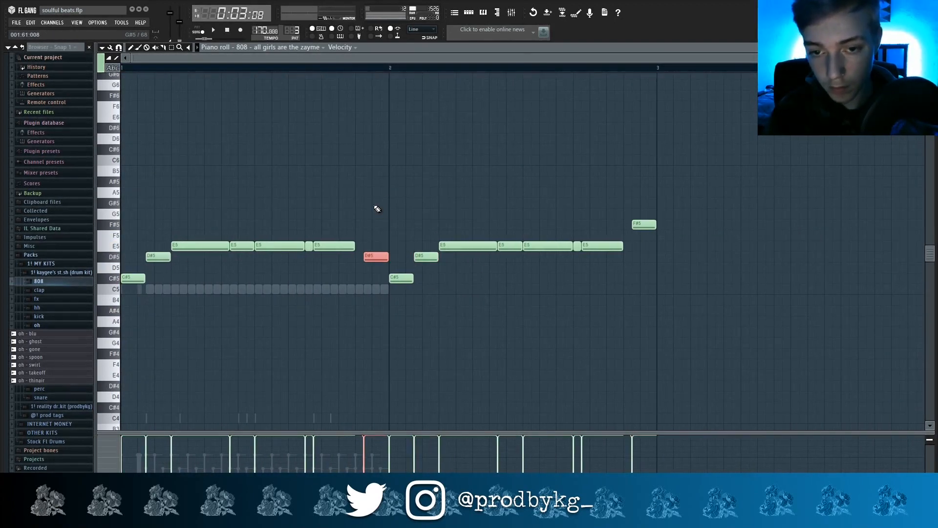
Duplicate all hh - 4am hi-hat notes so they cover the second half of the 808 pattern.
{"action": "left_click", "coordinate": [270, 49]}
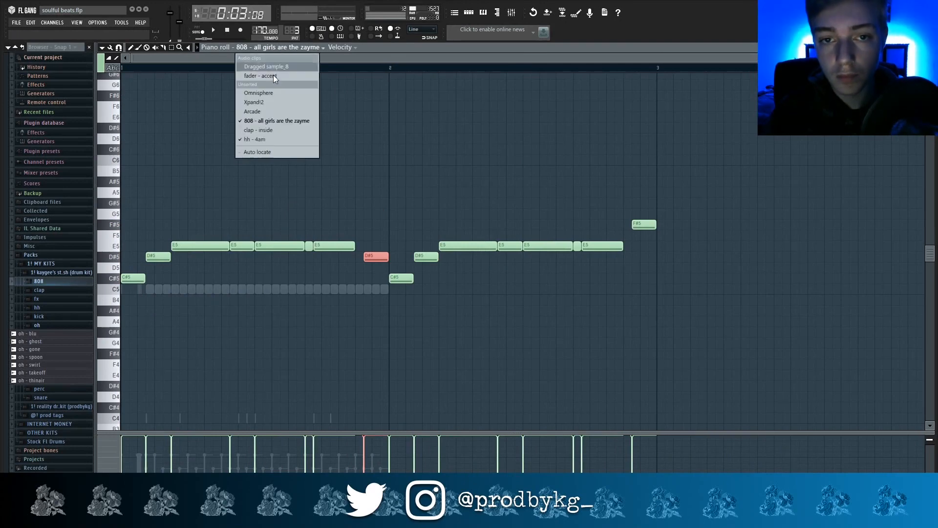
{"action": "left_click", "coordinate": [260, 140]}
{"action": "key", "text": "ctrl+a"}
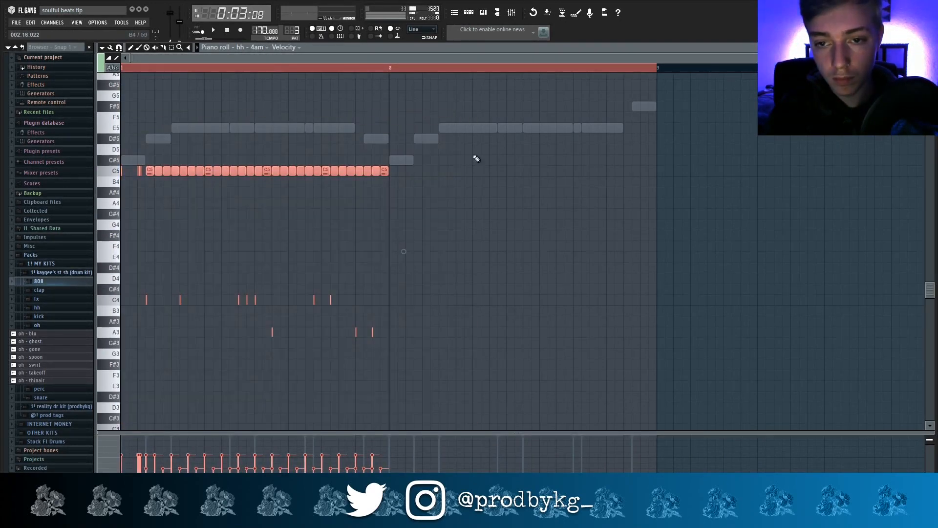
{"action": "key", "text": "ctrl+b"}
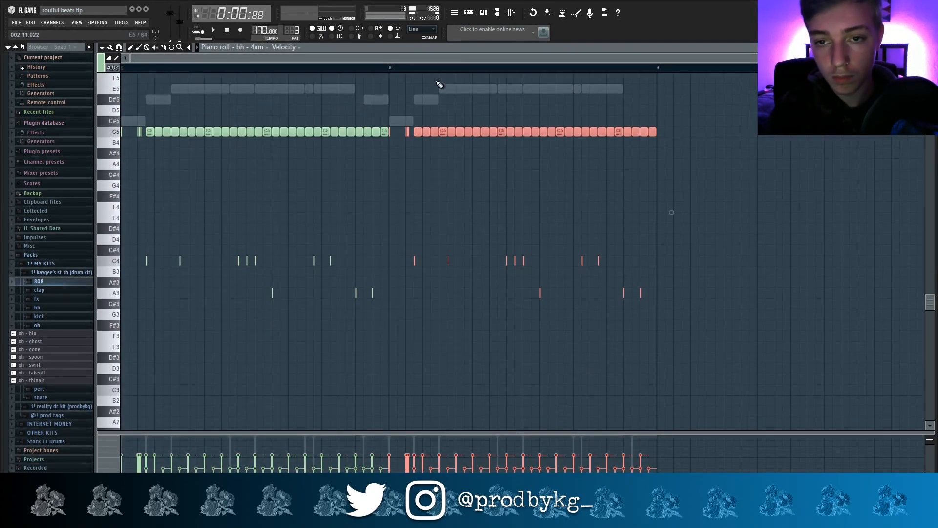
In the playlist, move the selected sample, accent and Pattern 2 clips from bar 9 to bar 13.
{"action": "left_click", "coordinate": [468, 12]}
{"action": "left_click", "coordinate": [453, 13]}
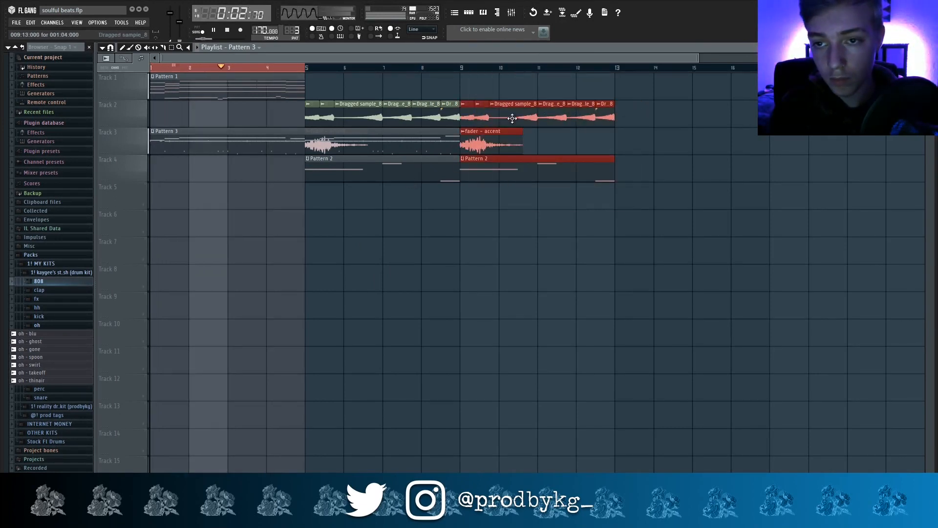
{"action": "left_click_drag", "start_coordinate": [472, 116], "coordinate": [630, 121]}
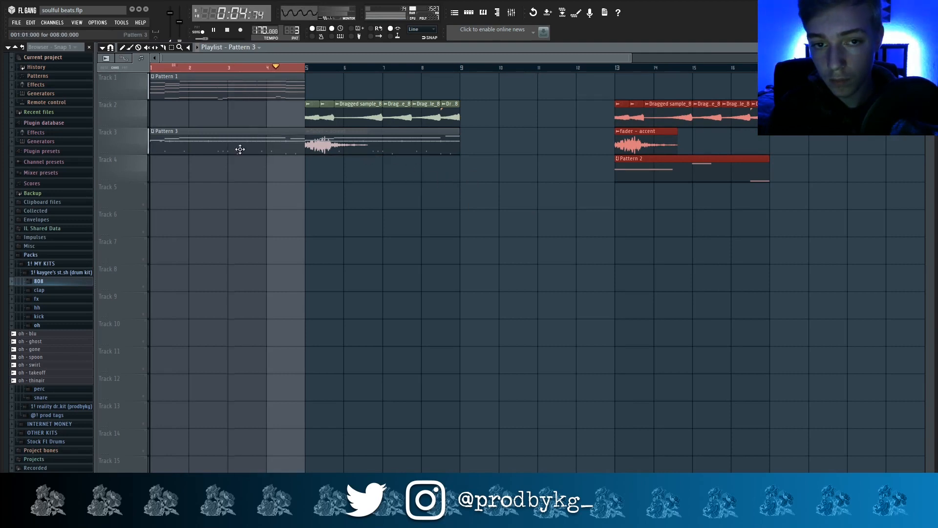
Delete the sample, accent and Pattern 2 clips at bar 5 and move Pattern 3 up to Track 2.
{"action": "left_click_drag", "start_coordinate": [239, 149], "coordinate": [207, 176]}
{"action": "right_click", "coordinate": [315, 116]}
{"action": "left_click_drag", "start_coordinate": [381, 167], "coordinate": [336, 116]}
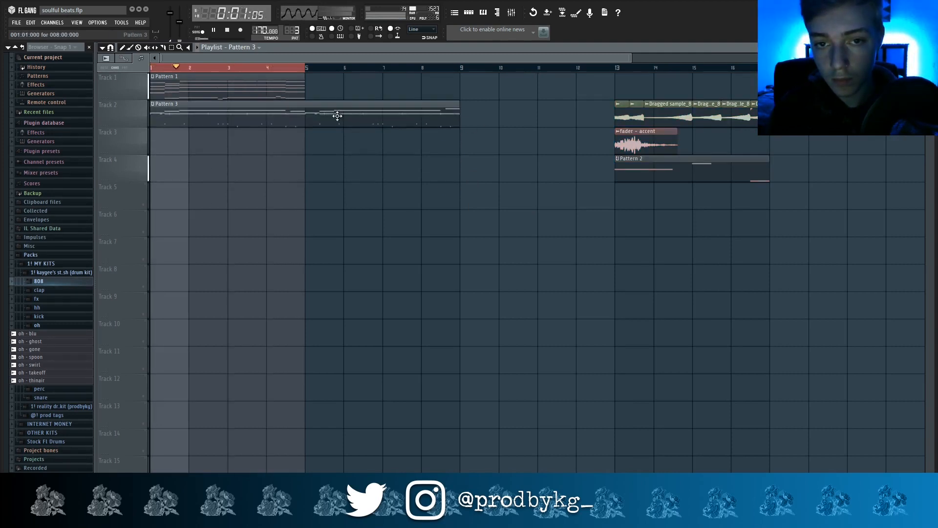
Duplicate the Pattern 1 clip to bar 5 and loop playback over bars 1 to 9.
{"action": "key", "text": "space"}
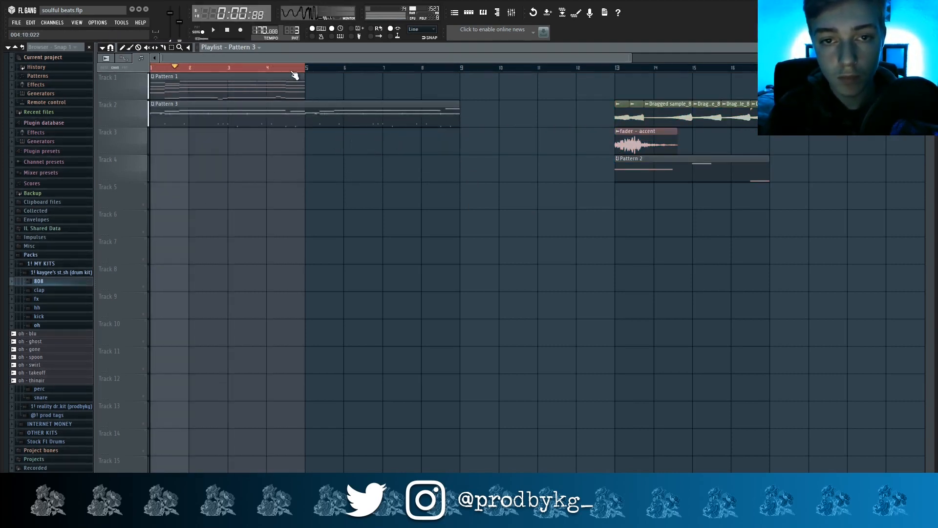
{"action": "right_click", "coordinate": [198, 68]}
{"action": "key", "text": "ctrl+b"}
{"action": "right_click", "coordinate": [346, 177]}
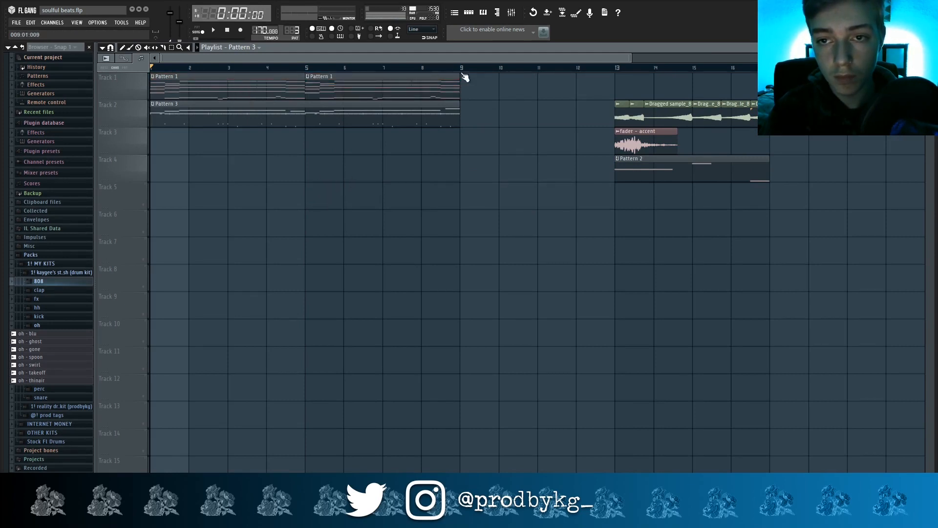
{"action": "left_click_drag", "start_coordinate": [462, 70], "coordinate": [162, 70]}
{"action": "left_click_drag", "start_coordinate": [267, 178], "coordinate": [410, 192]}
{"action": "right_click", "coordinate": [410, 192]}
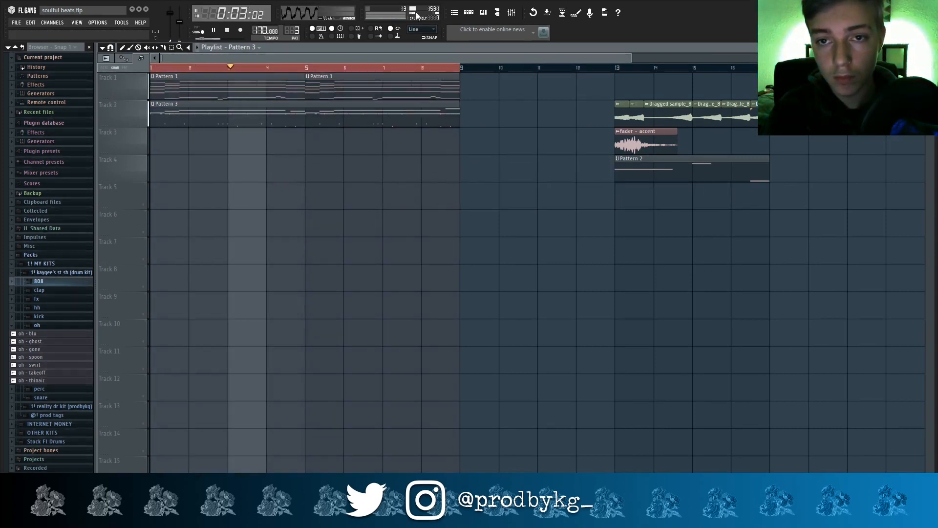
Load the kick - berry sample from the drum kit's kick folder into a new channel.
{"action": "key", "text": "F6"}
{"action": "left_click", "coordinate": [191, 143]}
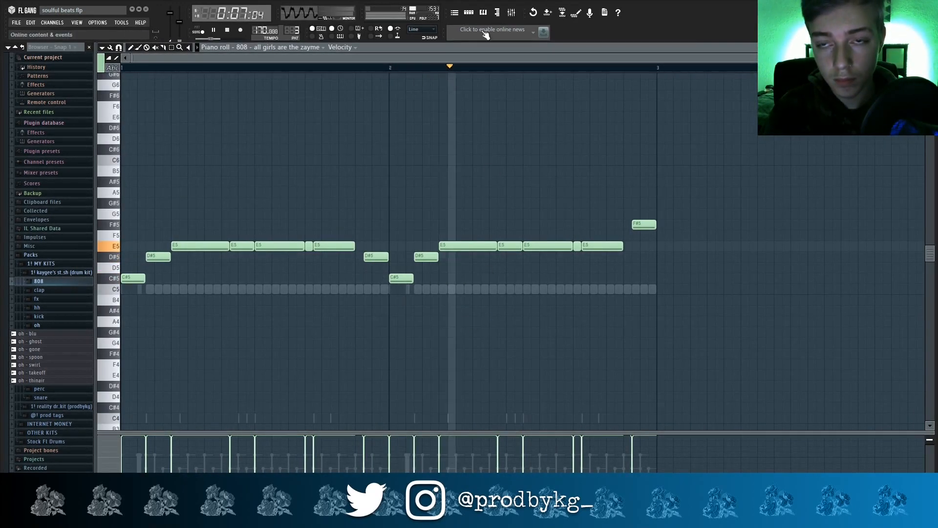
{"action": "key", "text": "F6"}
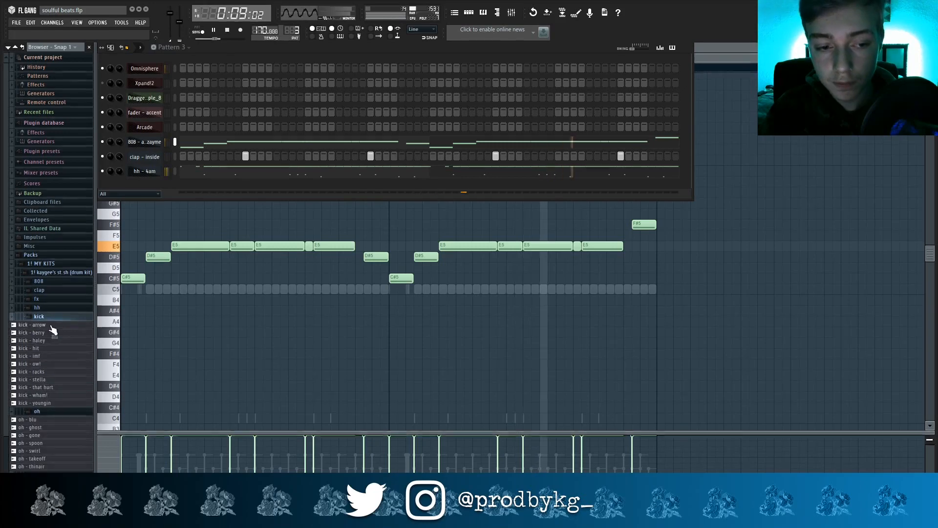
{"action": "right_click", "coordinate": [53, 325]}
{"action": "left_click", "coordinate": [64, 338]}
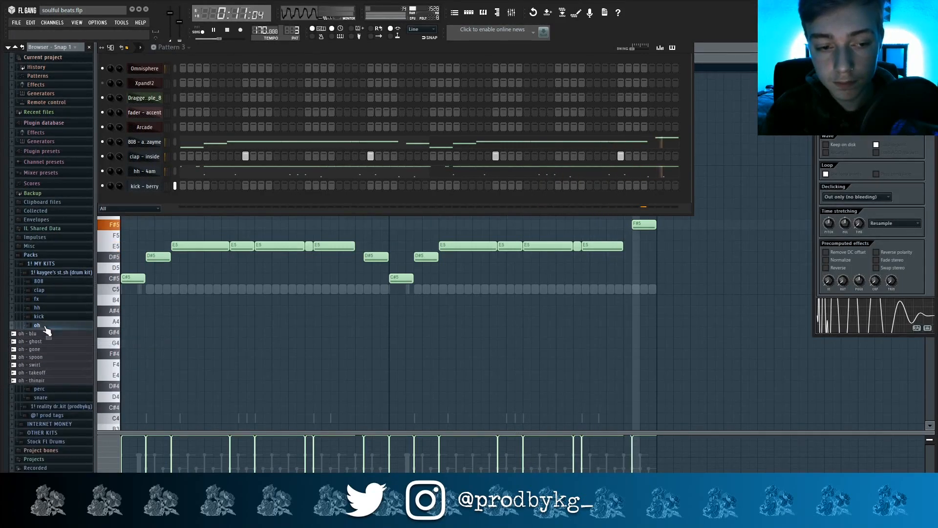
{"action": "left_click", "coordinate": [44, 325]}
Copy the 808 notes into the kick - berry channel, flatten them all to B4 with the limiter / transposer, and play the arrangement.
{"action": "left_click", "coordinate": [200, 147]}
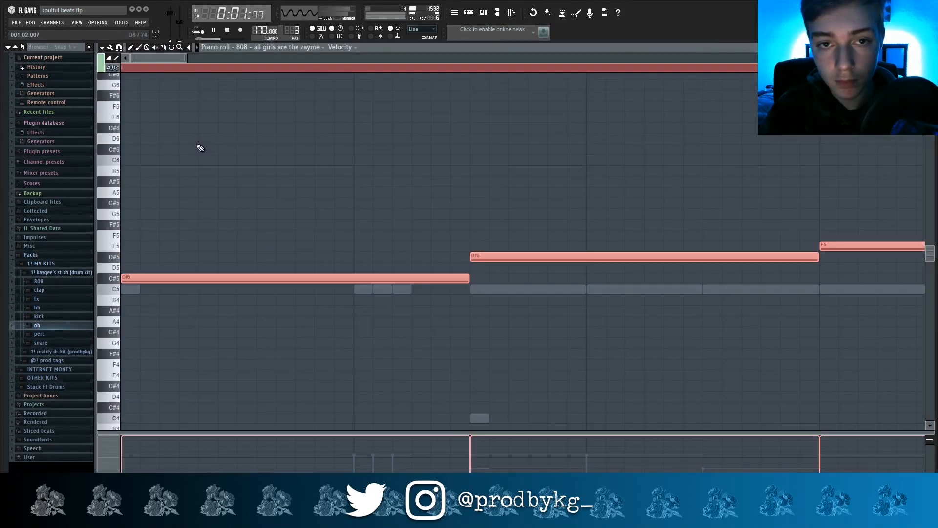
{"action": "left_click", "coordinate": [263, 47]}
{"action": "left_click", "coordinate": [271, 149]}
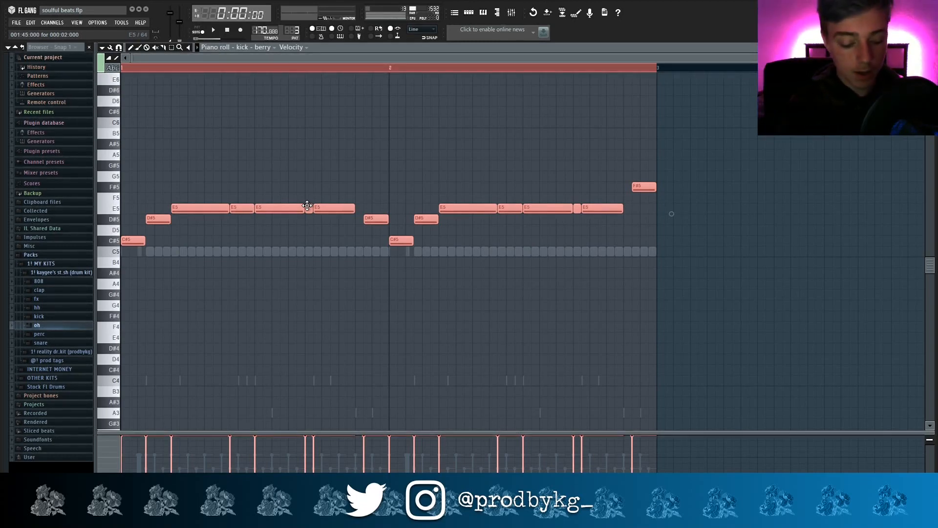
{"action": "key", "text": "alt+k"}
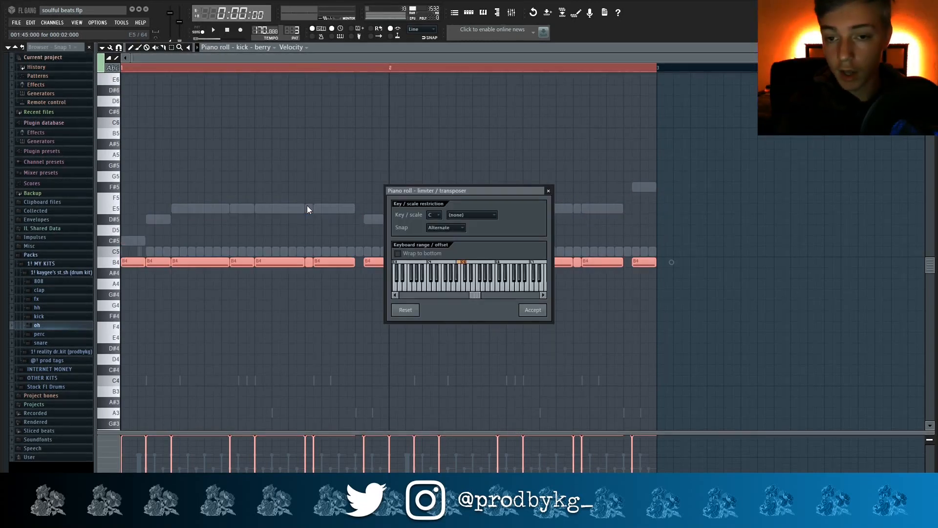
{"action": "key", "text": "Return"}
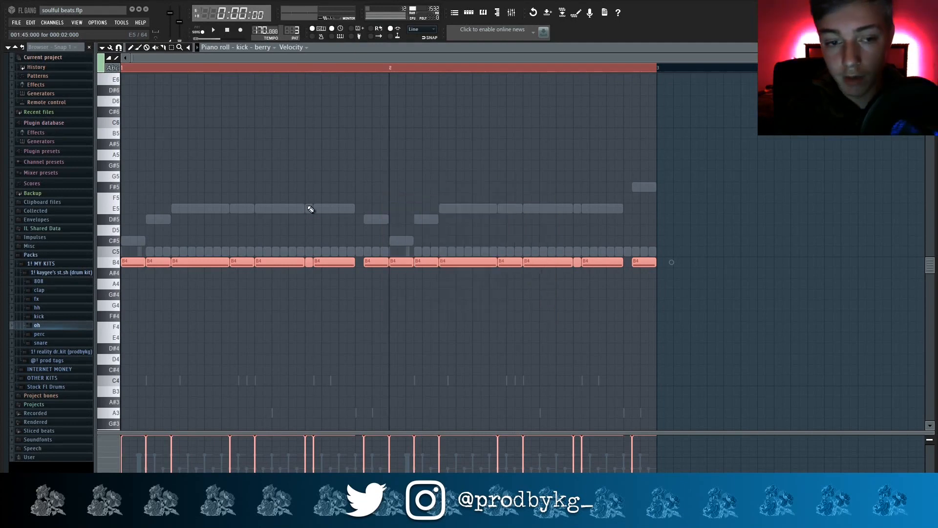
{"action": "left_click", "coordinate": [455, 15]}
{"action": "key", "text": "space"}
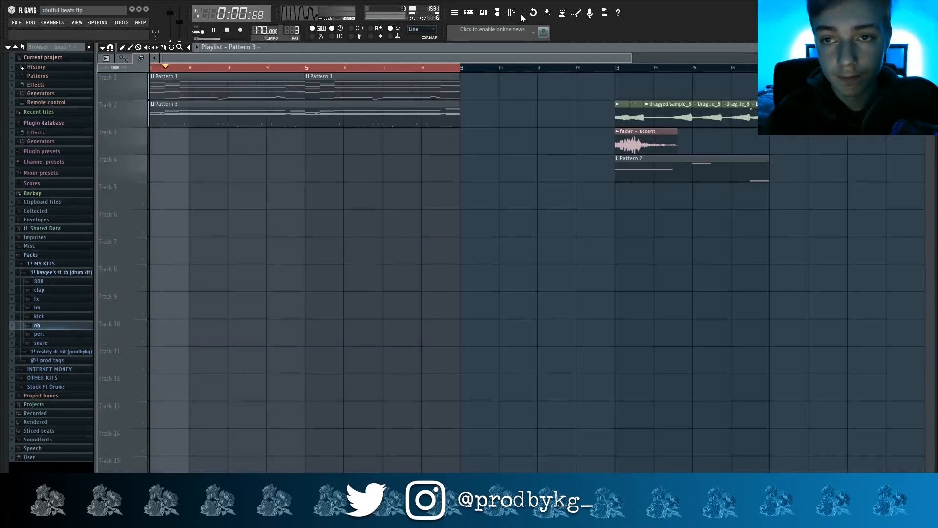
Load the perc - clak sample from the drum kit's perc folder into a new channel.
{"action": "left_click", "coordinate": [55, 336]}
{"action": "right_click", "coordinate": [47, 344]}
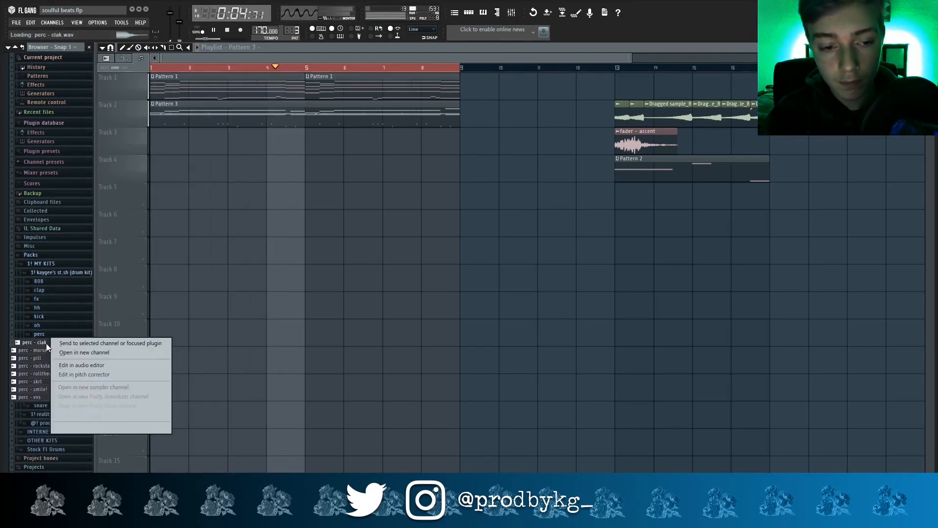
{"action": "left_click", "coordinate": [60, 356]}
{"action": "left_click", "coordinate": [481, 15]}
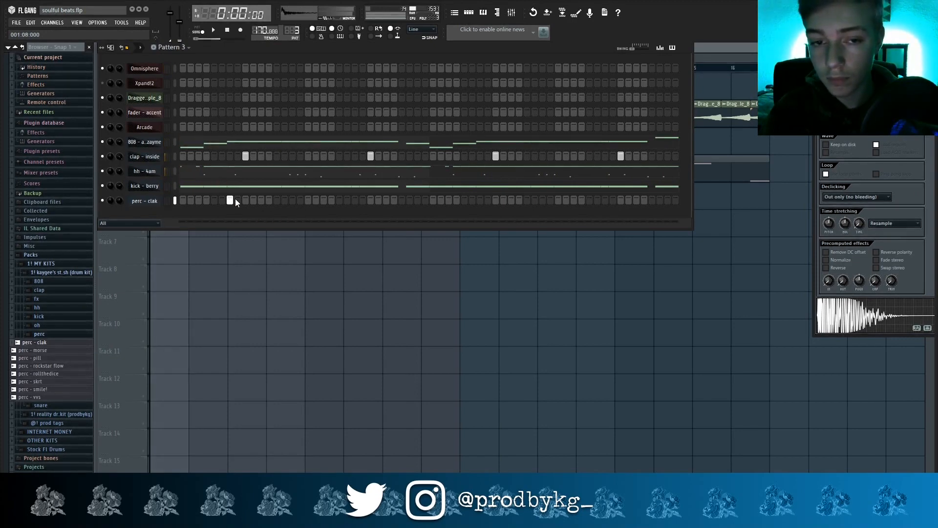
Program perc - clak hits at steps 3, 31, 51, 61 and 63 while the beat plays.
{"action": "key", "text": "space"}
{"action": "left_click", "coordinate": [199, 200]}
{"action": "key", "text": "space"}
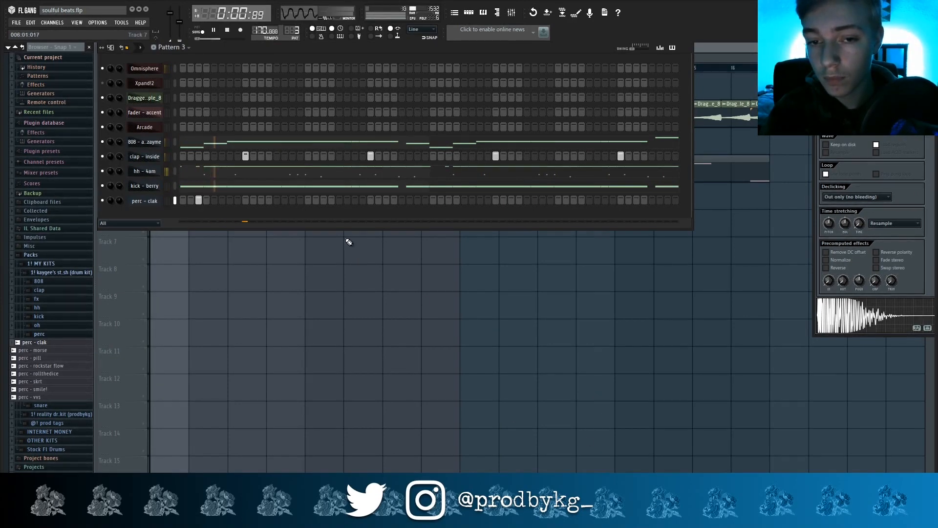
{"action": "left_click", "coordinate": [417, 201]}
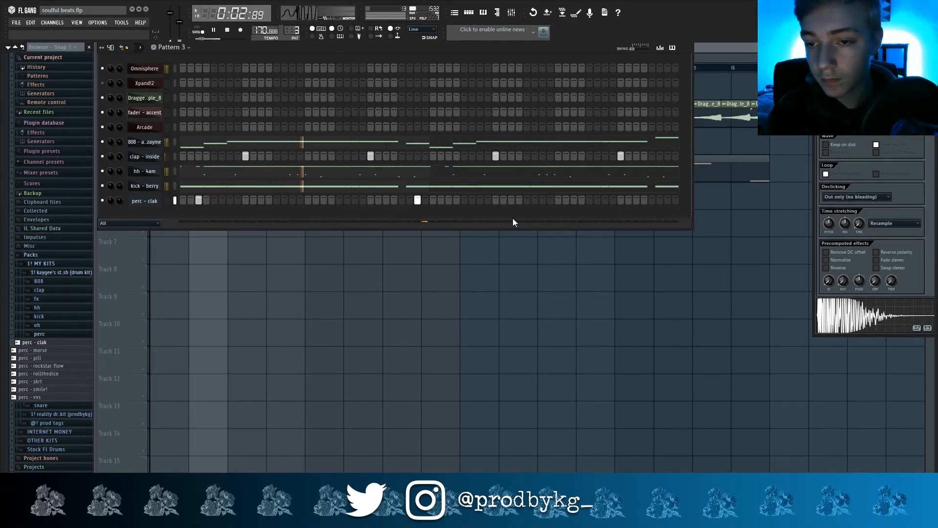
{"action": "left_click", "coordinate": [574, 200]}
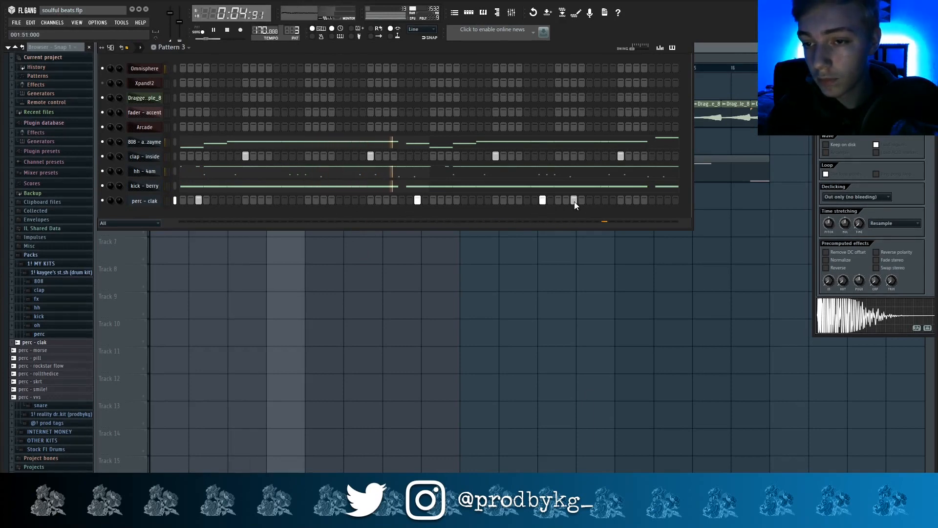
{"action": "left_click", "coordinate": [542, 201]}
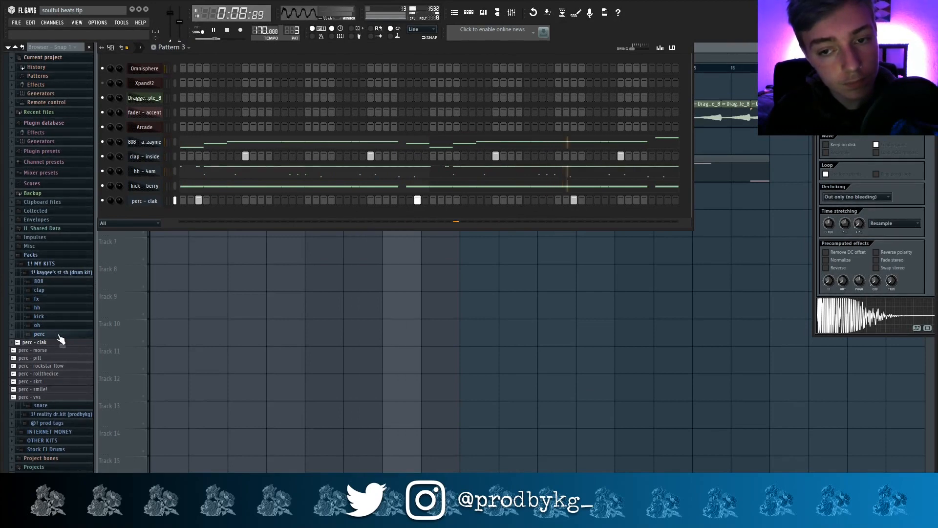
{"action": "left_click_drag", "start_coordinate": [651, 200], "coordinate": [669, 201]}
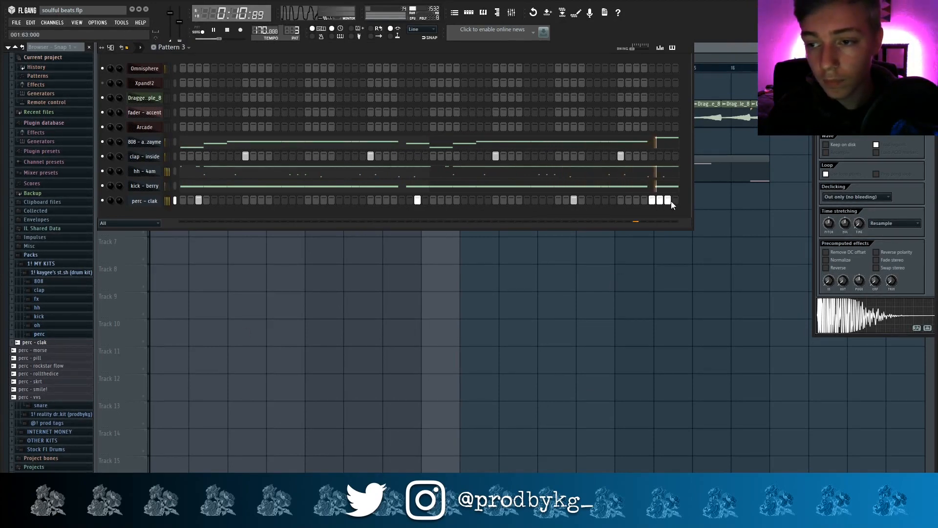
Try perc - smile! in a new channel with a hit at step 5, and delete that channel.
{"action": "left_click", "coordinate": [50, 389]}
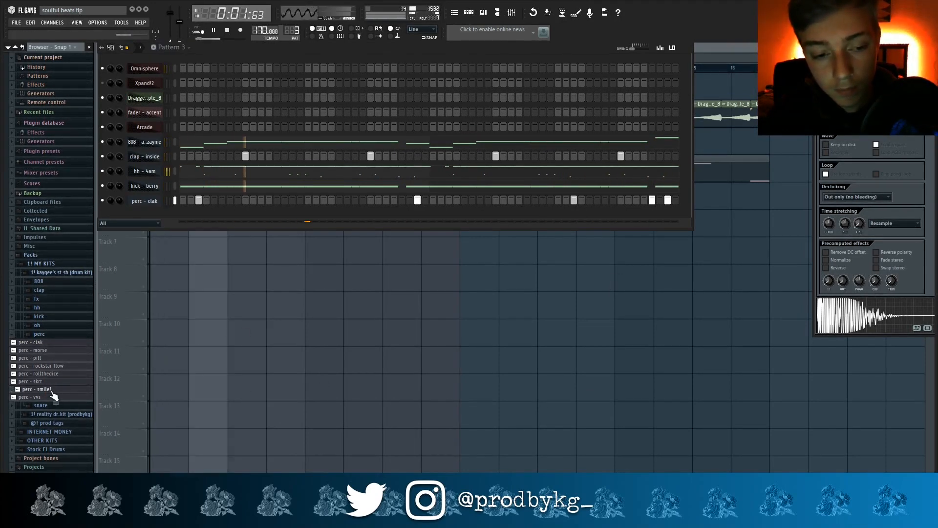
{"action": "left_click", "coordinate": [50, 382]}
{"action": "left_click_drag", "start_coordinate": [51, 390], "coordinate": [172, 215]}
{"action": "left_click", "coordinate": [214, 216]}
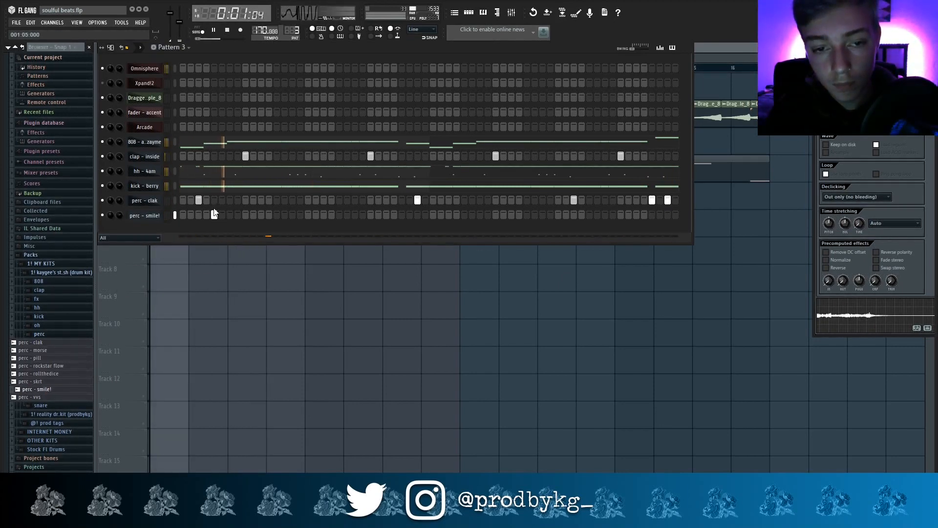
{"action": "right_click", "coordinate": [151, 219]}
{"action": "left_click", "coordinate": [201, 342]}
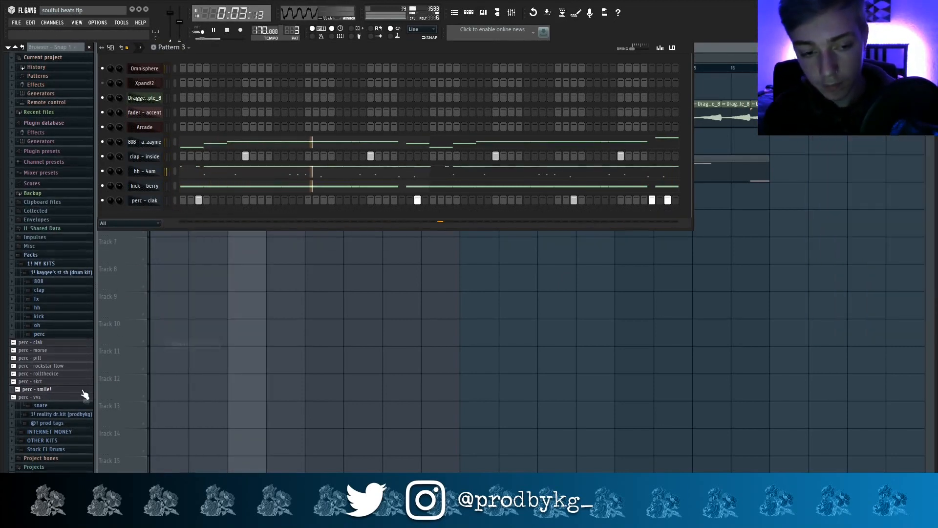
Audition the open hats in the oh folder and add oh - thinair as a new channel.
{"action": "left_click", "coordinate": [47, 326]}
{"action": "key", "text": "space"}
{"action": "left_click", "coordinate": [51, 334]}
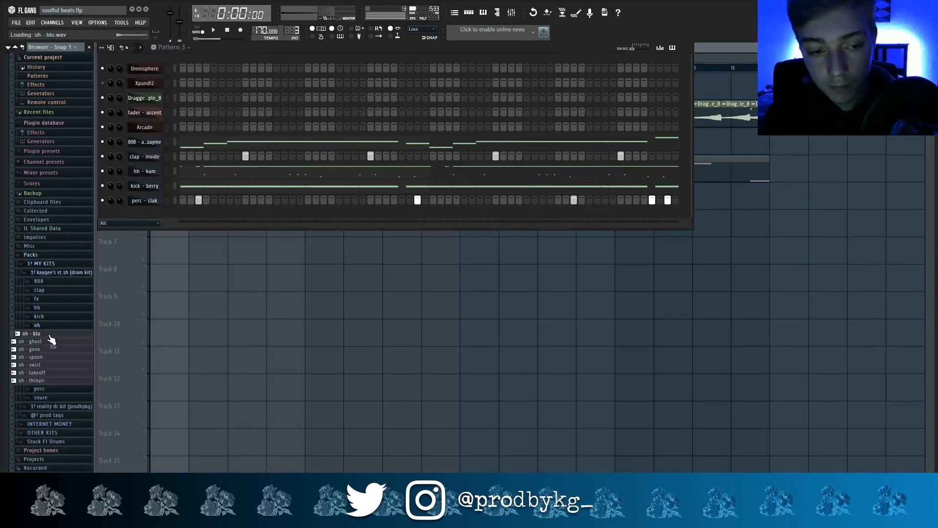
{"action": "left_click", "coordinate": [49, 350]}
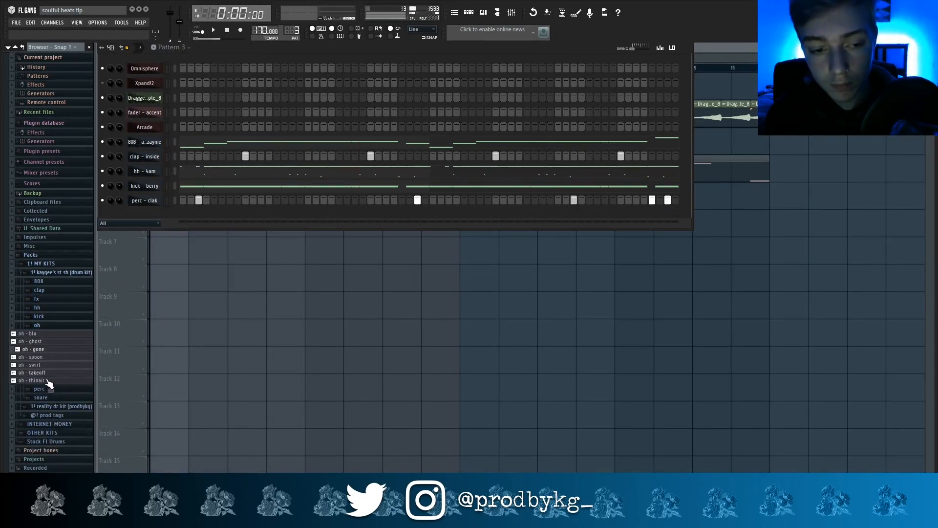
{"action": "left_click_drag", "start_coordinate": [48, 384], "coordinate": [151, 214]}
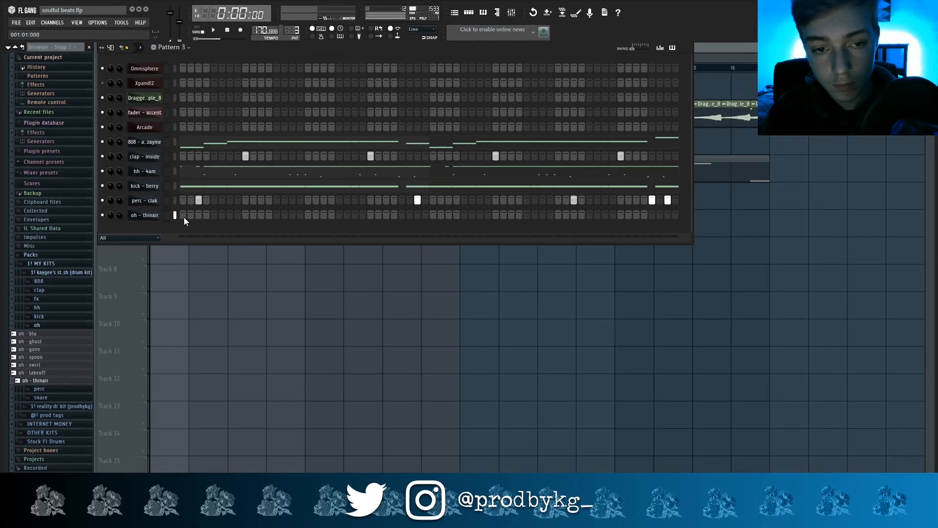
Program oh - thinair hits at steps 1, 7 and 13 while the beat plays.
{"action": "key", "text": "space"}
{"action": "left_click", "coordinate": [230, 215]}
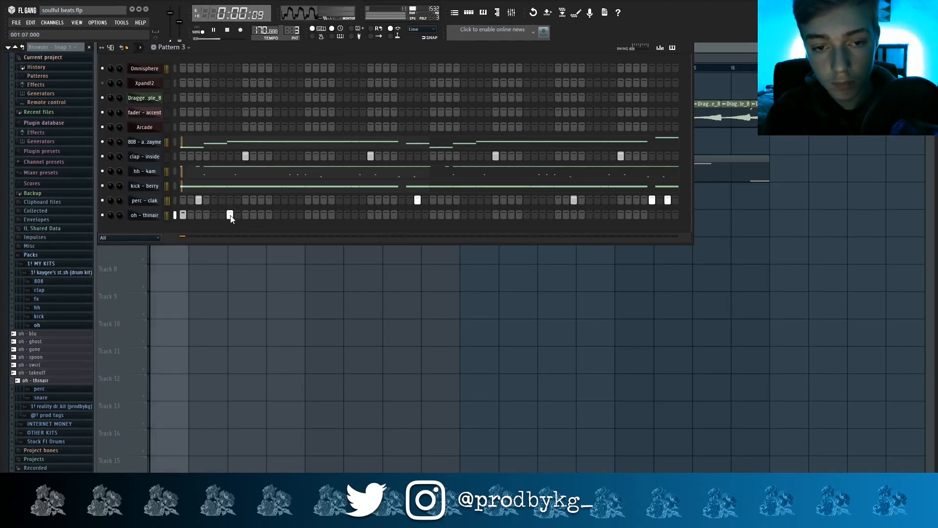
{"action": "right_click", "coordinate": [283, 215]}
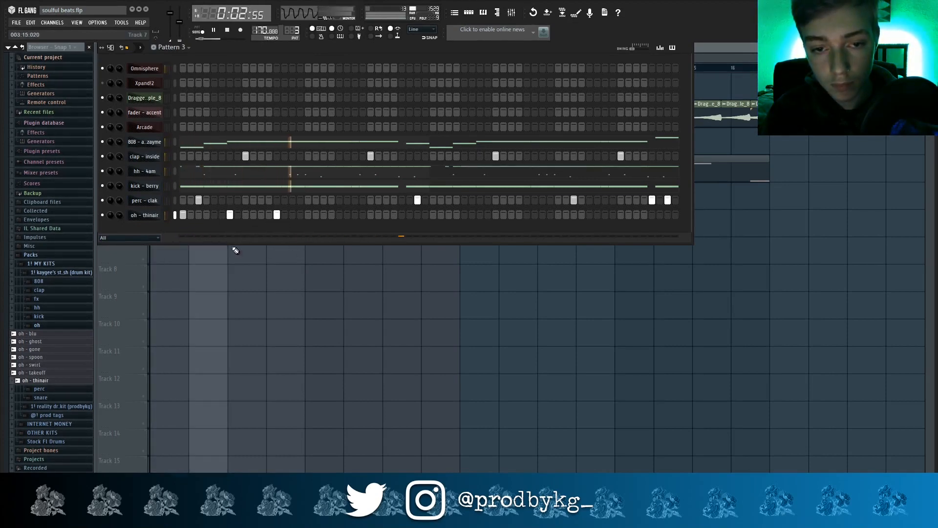
Try the oh - gone sample in the open hat channel and switch back to oh - thinair.
{"action": "left_click_drag", "start_coordinate": [52, 351], "coordinate": [155, 221]}
{"action": "key", "text": "space"}
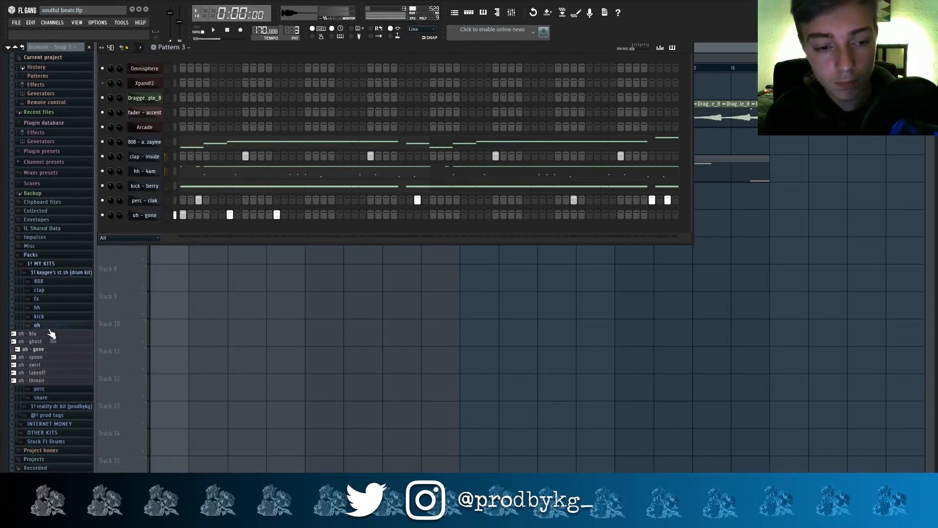
{"action": "left_click_drag", "start_coordinate": [37, 380], "coordinate": [143, 216]}
Remove and re-enter the oh - thinair hits at steps 7 and 13 during playback.
{"action": "right_click", "coordinate": [230, 215]}
{"action": "key", "text": "space"}
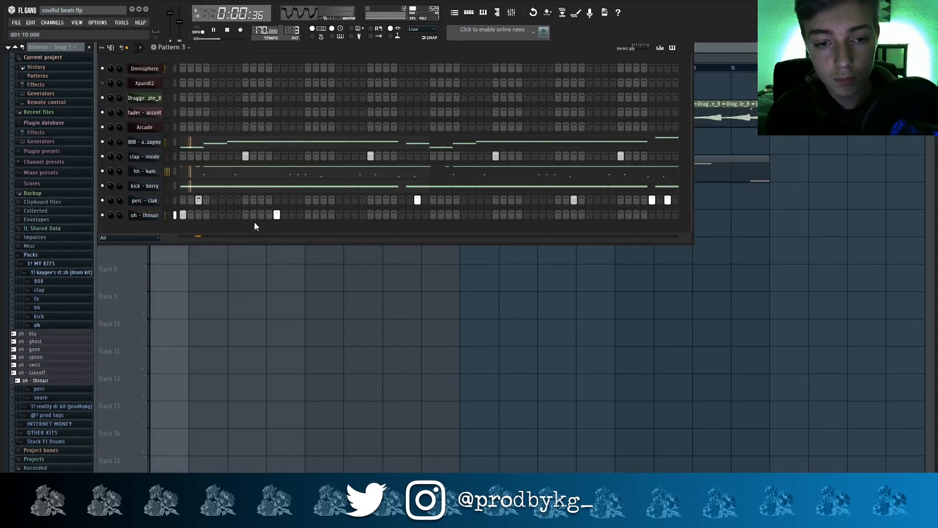
{"action": "left_click", "coordinate": [229, 215]}
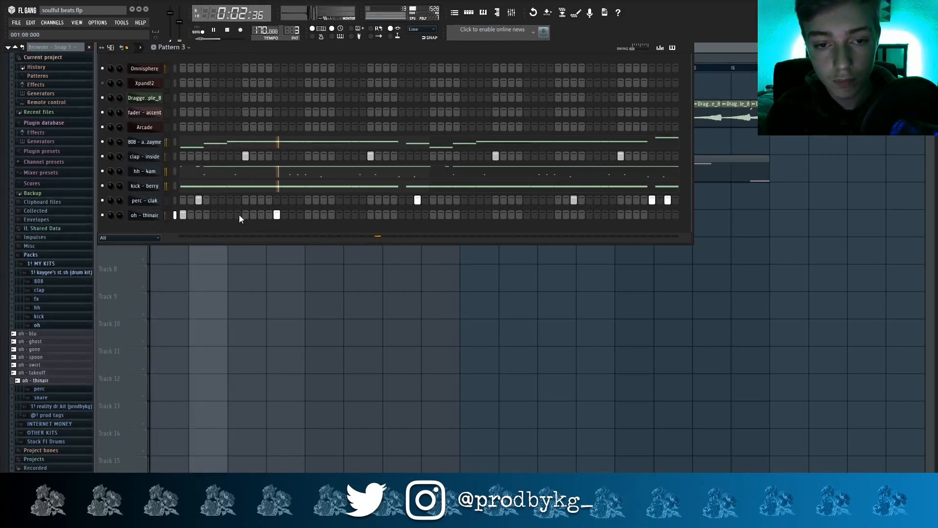
{"action": "right_click", "coordinate": [277, 215]}
{"action": "left_click", "coordinate": [276, 215]}
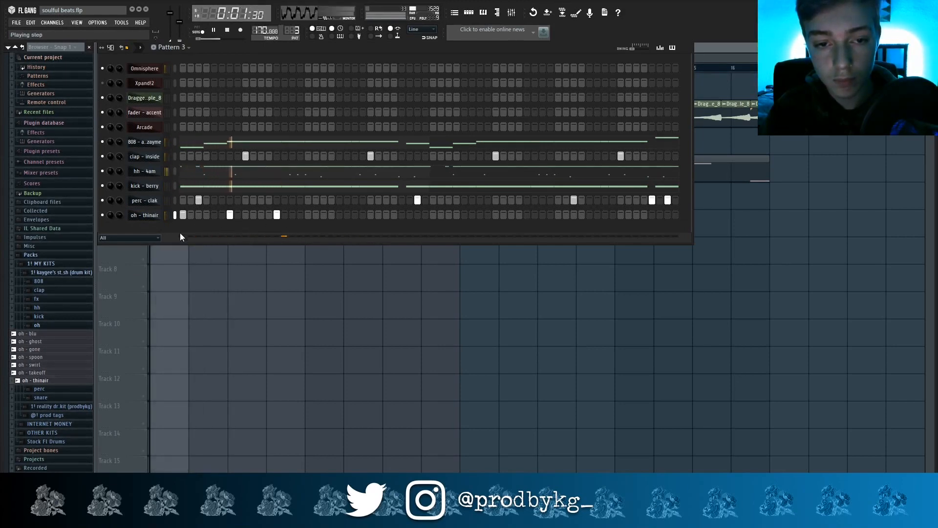
Set the hh - 4am channel's volume to 71%.
{"action": "left_click", "coordinate": [73, 326]}
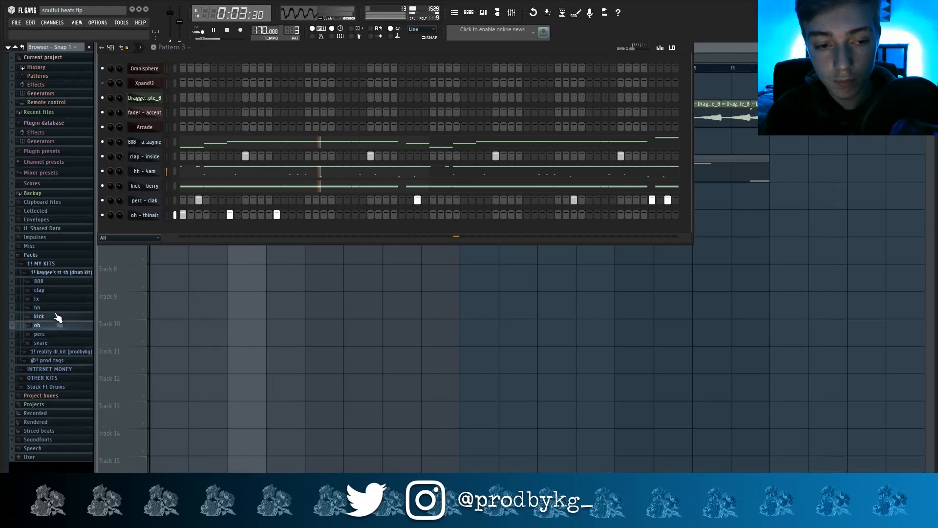
{"action": "left_click", "coordinate": [128, 172]}
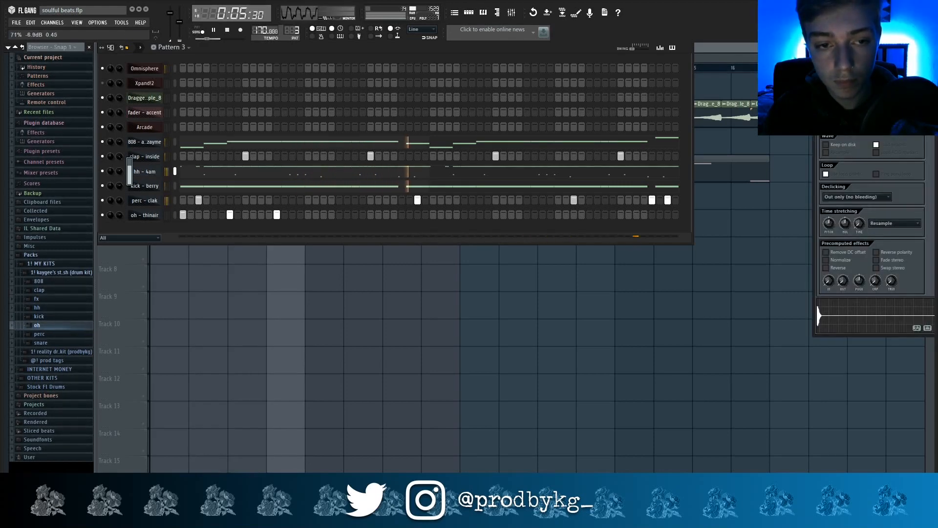
Browse the kits' snare folders and load snare - fresh from the reality drum kit into a new channel.
{"action": "left_click", "coordinate": [54, 343]}
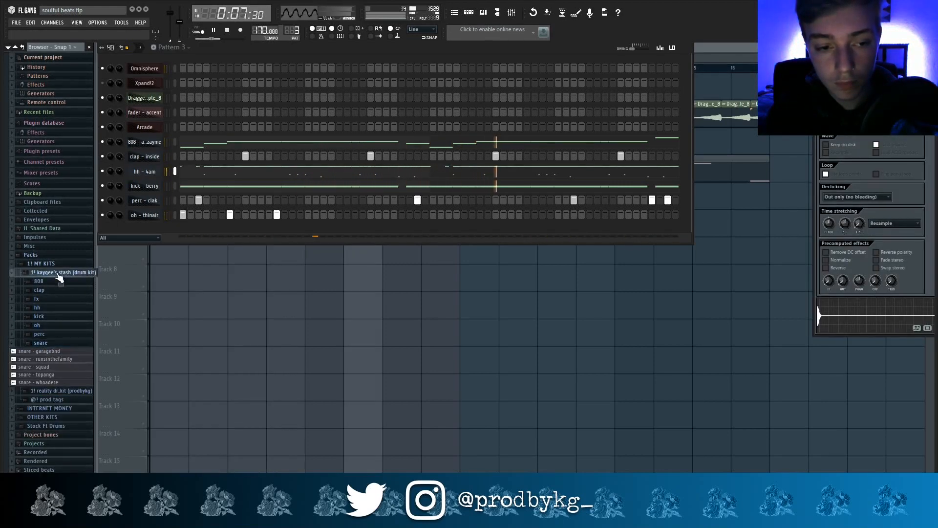
{"action": "left_click", "coordinate": [58, 272]}
{"action": "left_click", "coordinate": [59, 281]}
{"action": "left_click", "coordinate": [41, 360]}
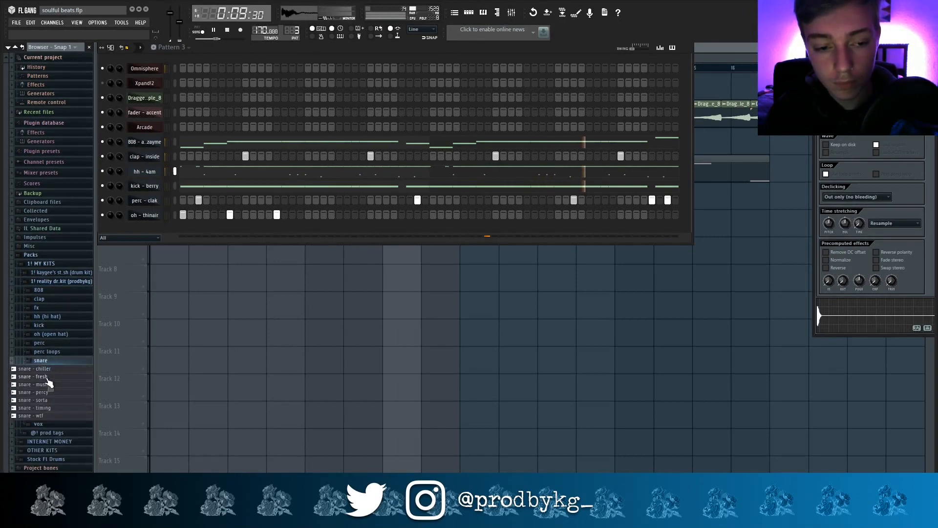
{"action": "left_click_drag", "start_coordinate": [36, 376], "coordinate": [119, 234]}
Program snare - fresh hits at steps 19 and 55 while the beat plays.
{"action": "key", "text": "space"}
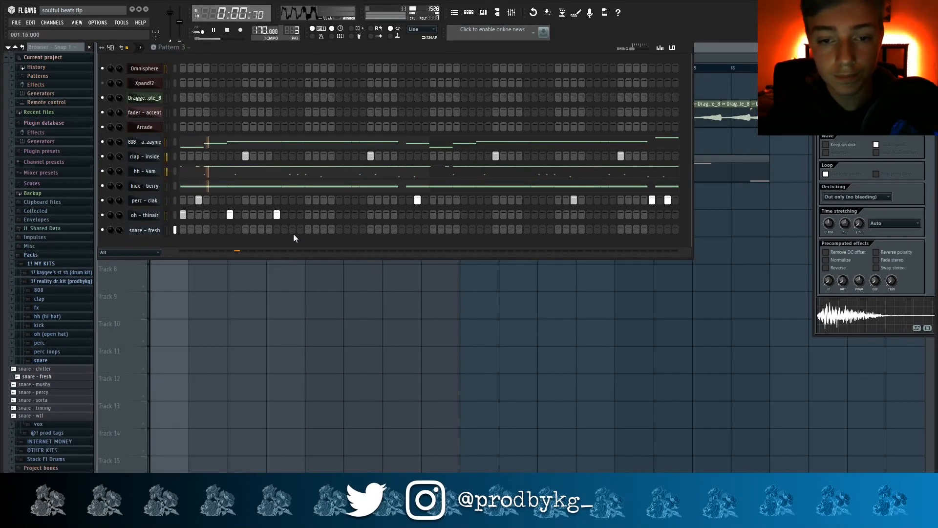
{"action": "left_click", "coordinate": [323, 230]}
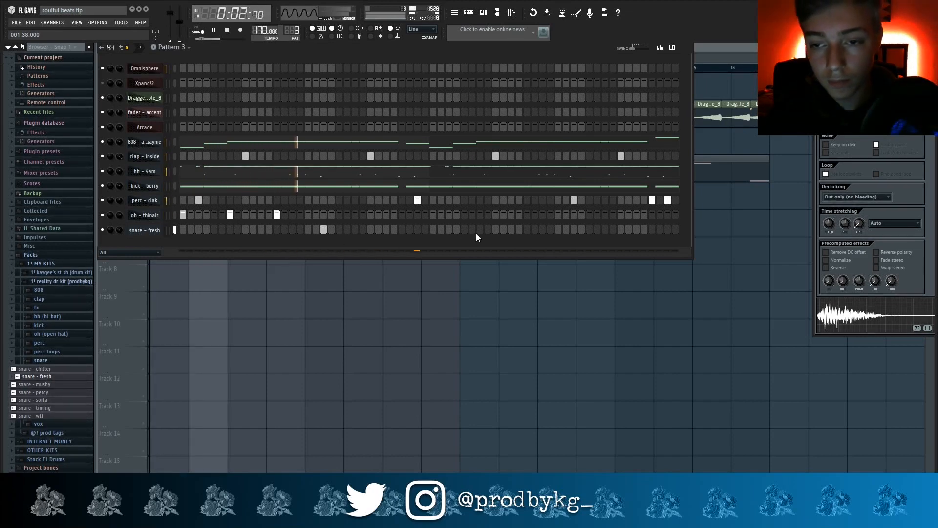
{"action": "left_click", "coordinate": [605, 230]}
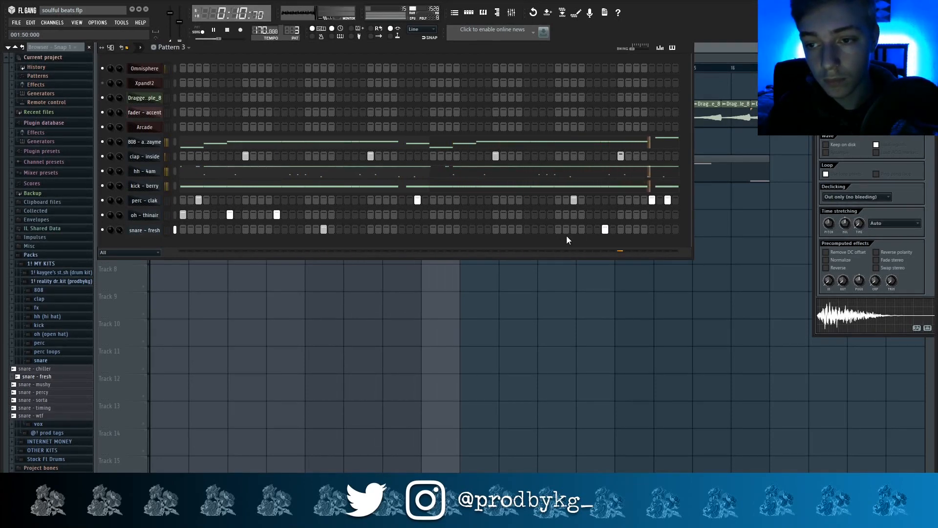
Place perc loop - crash from the perc loops folder at bar 1 on Track 4 of the playlist.
{"action": "left_click", "coordinate": [37, 360]}
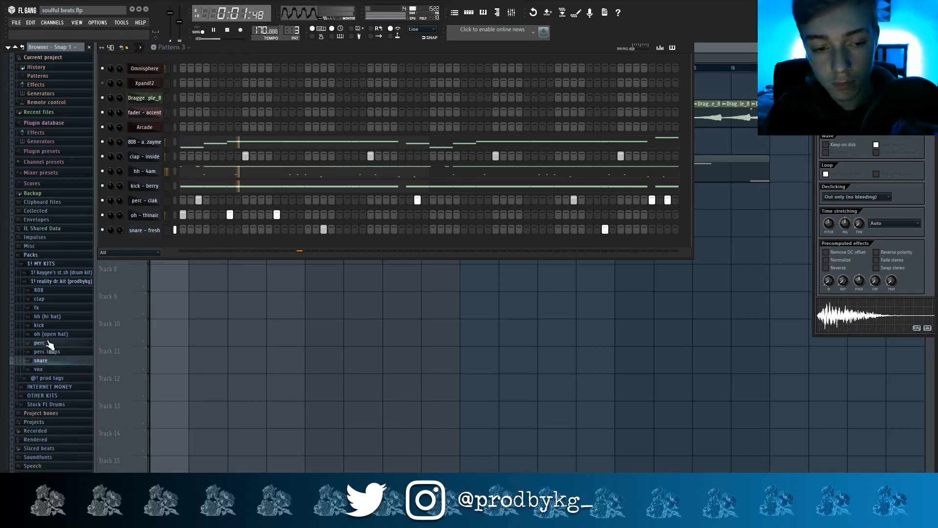
{"action": "left_click", "coordinate": [47, 351]}
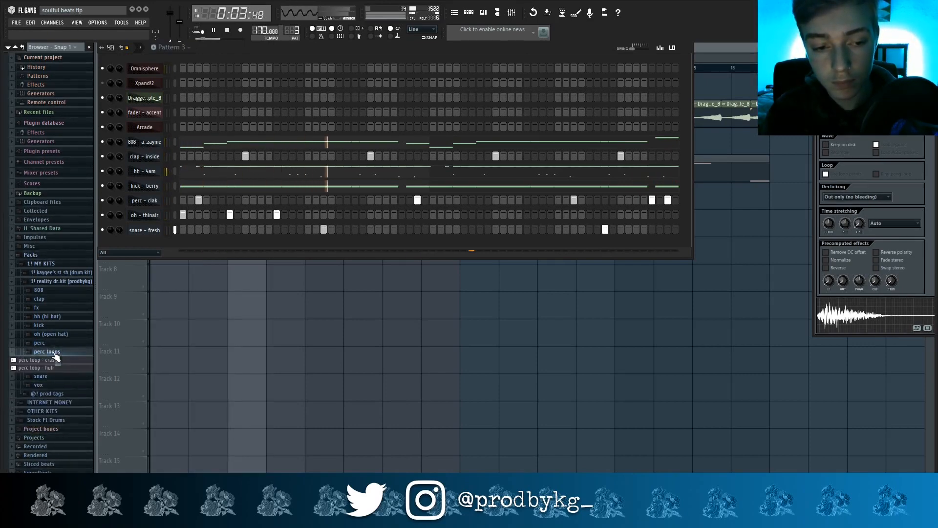
{"action": "left_click_drag", "start_coordinate": [37, 368], "coordinate": [306, 307]}
{"action": "left_click", "coordinate": [159, 171]}
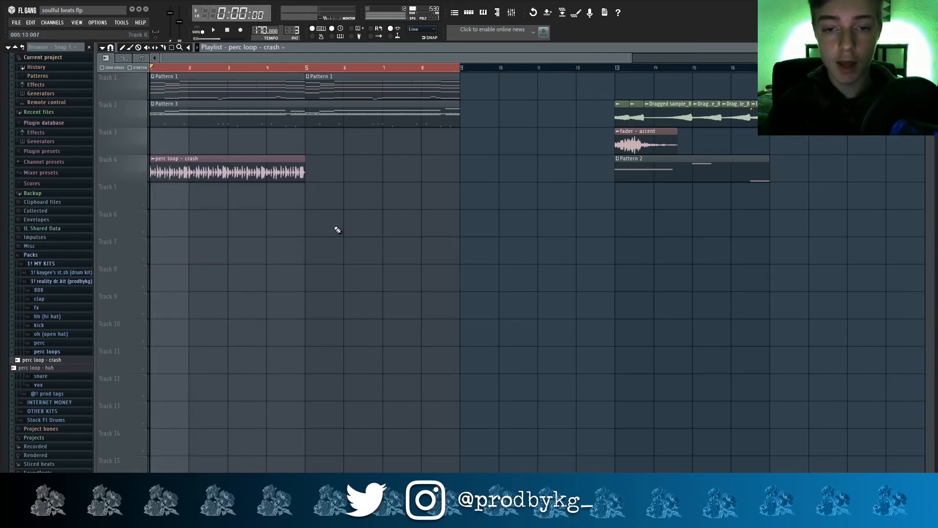
Change the playlist snap and fine-adjust the end of the perc loop - crash clip to line up with bar 5.
{"action": "left_click", "coordinate": [111, 48]}
{"action": "left_click", "coordinate": [120, 72]}
{"action": "scroll", "coordinate": [324, 177], "scroll_direction": "up", "scroll_amount": 5}
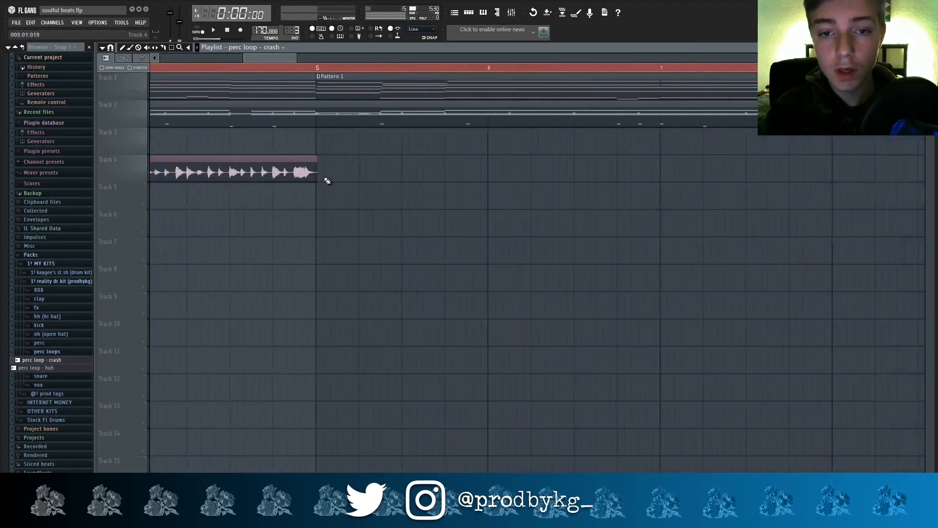
{"action": "left_click_drag", "start_coordinate": [338, 175], "coordinate": [330, 175]}
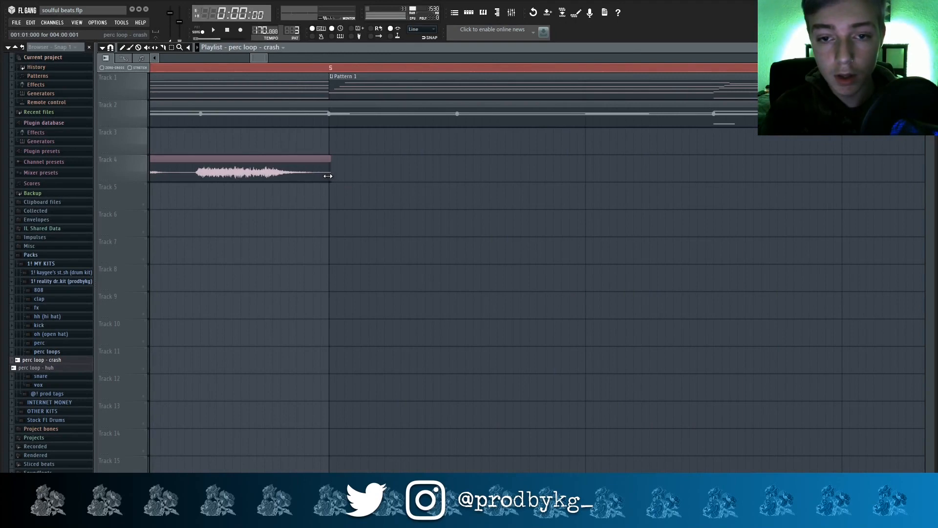
Clear the playlist's time selection and duplicate the perc loop - crash clip directly after the first one at bar 5.
{"action": "scroll", "coordinate": [325, 164], "scroll_direction": "down", "scroll_amount": 6}
{"action": "left_click", "coordinate": [277, 67], "text": "ctrl"}
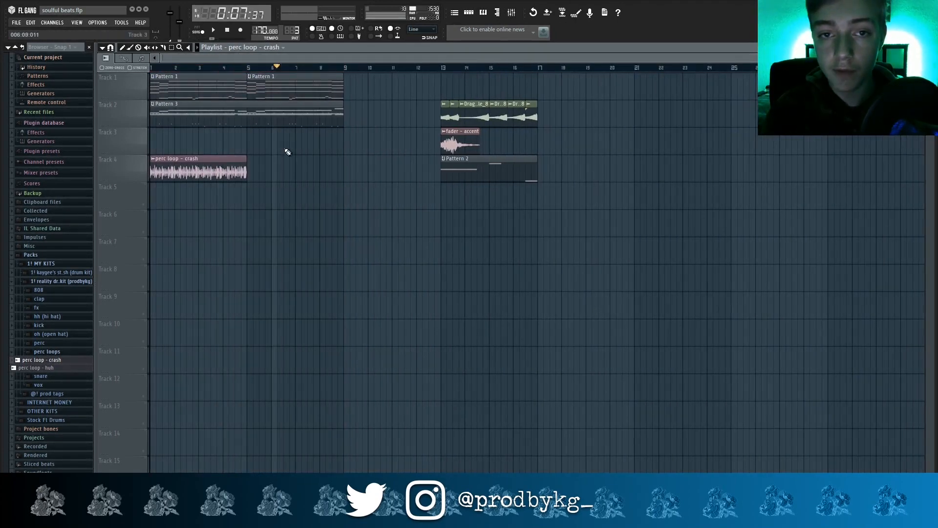
{"action": "left_click_drag", "start_coordinate": [285, 149], "coordinate": [242, 177]}
{"action": "key", "text": "ctrl+b"}
{"action": "left_click", "coordinate": [315, 233], "text": "ctrl"}
{"action": "scroll", "coordinate": [119, 224], "scroll_direction": "up", "scroll_amount": 5}
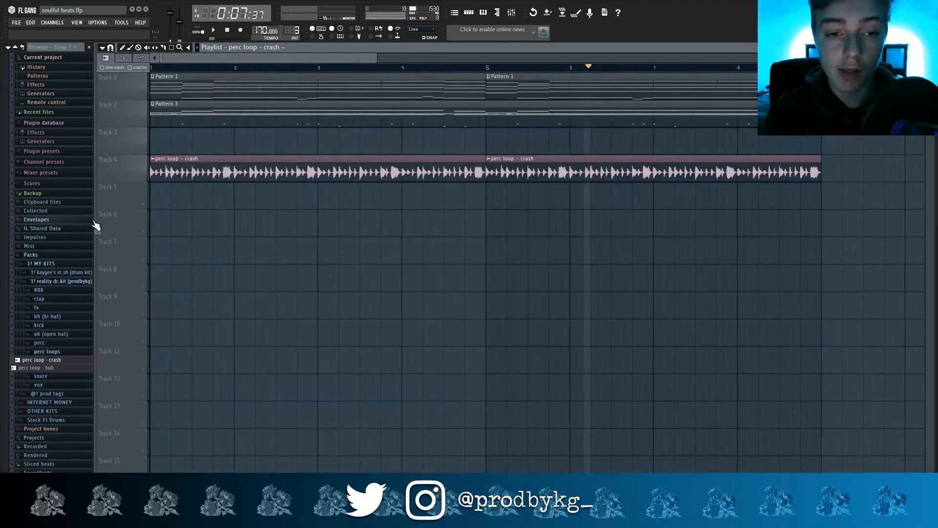
Set the perc loop - crash channel's volume to 45%.
{"action": "double_click", "coordinate": [174, 176]}
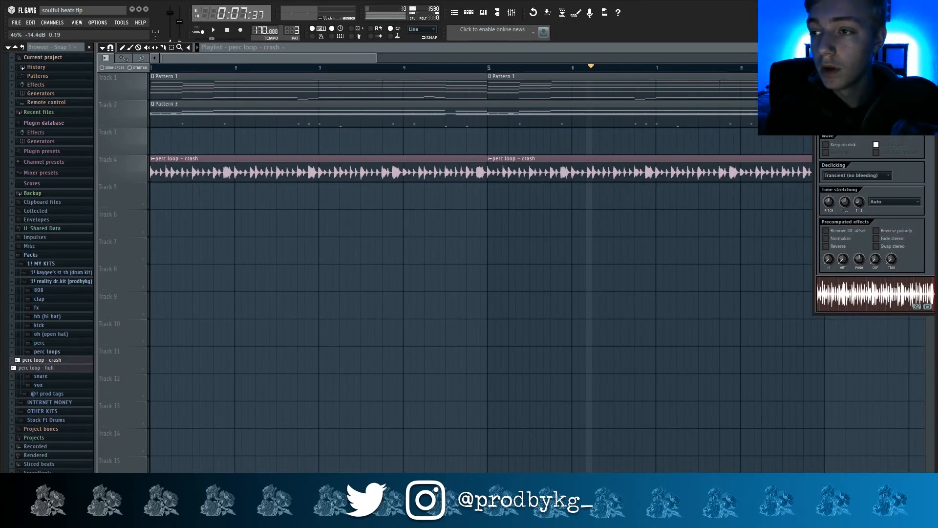
{"action": "left_click", "coordinate": [929, 78]}
{"action": "scroll", "coordinate": [537, 269], "scroll_direction": "down", "scroll_amount": 3}
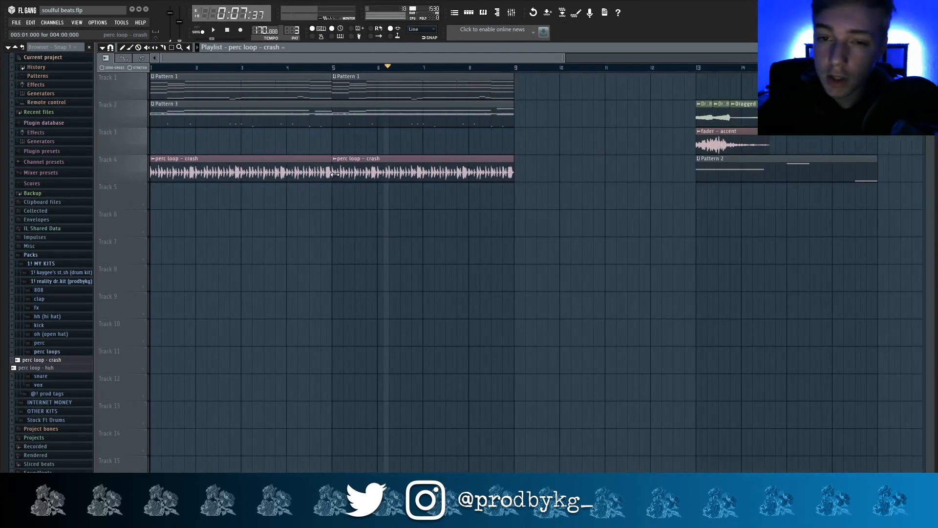
Play the arrangement with the percussion loop and delete the second perc loop - crash clip.
{"action": "left_click", "coordinate": [246, 68]}
{"action": "key", "text": "space"}
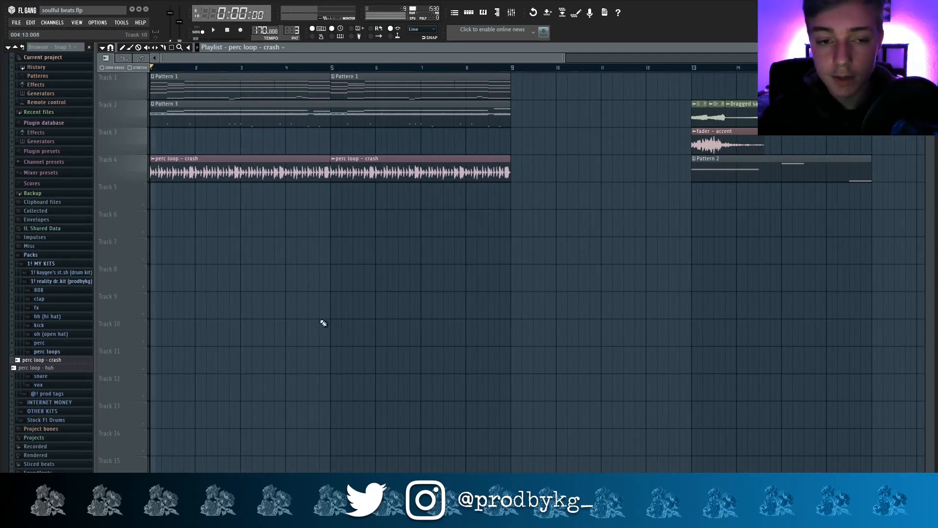
{"action": "key", "text": "space"}
{"action": "double_click", "coordinate": [268, 172]}
{"action": "key", "text": "space"}
{"action": "right_click", "coordinate": [400, 163]}
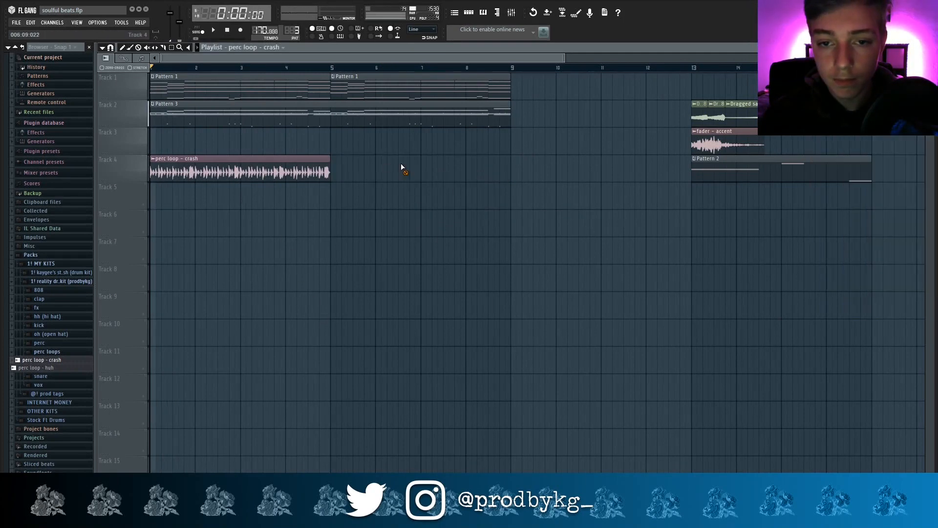
Stretch the perc loop - crash clip to eight bars, ending at bar 9, and play back the arrangement.
{"action": "left_click", "coordinate": [111, 47]}
{"action": "left_click", "coordinate": [120, 194]}
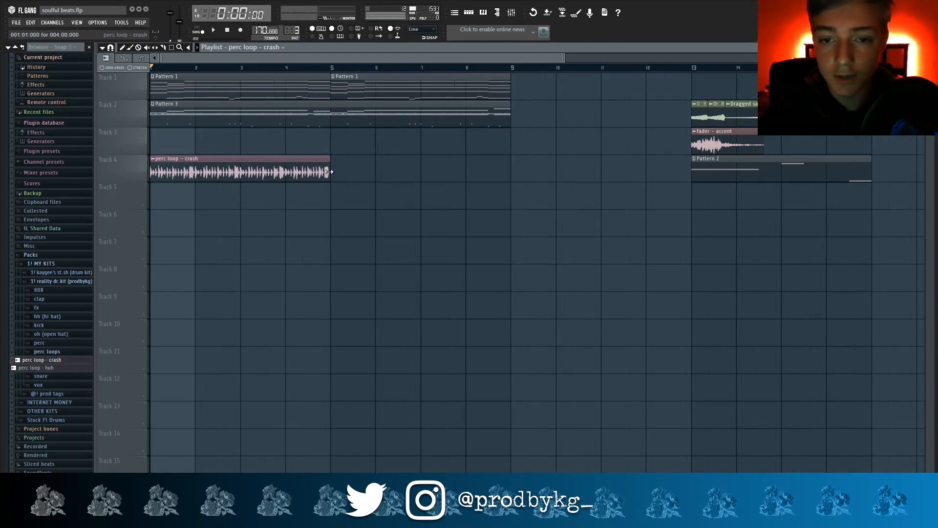
{"action": "left_click_drag", "start_coordinate": [329, 172], "coordinate": [510, 164]}
{"action": "double_click", "coordinate": [273, 161]}
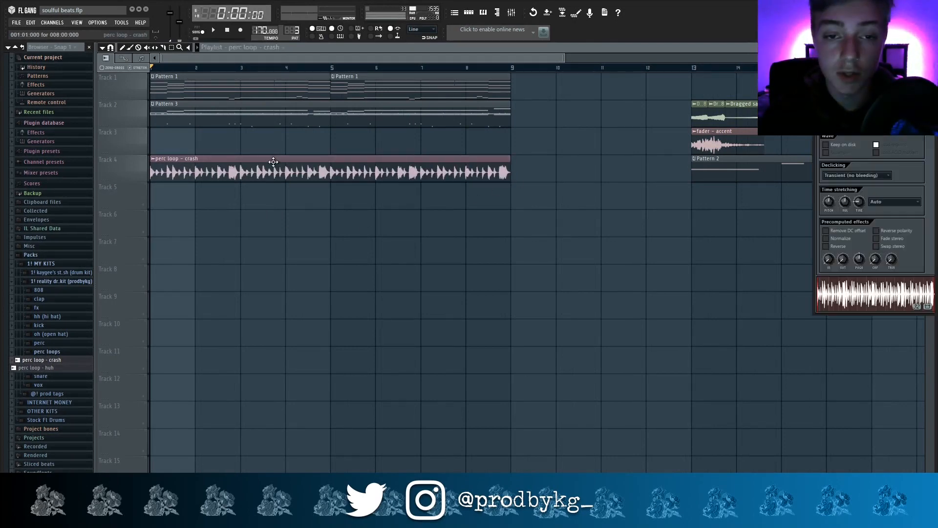
{"action": "key", "text": "space"}
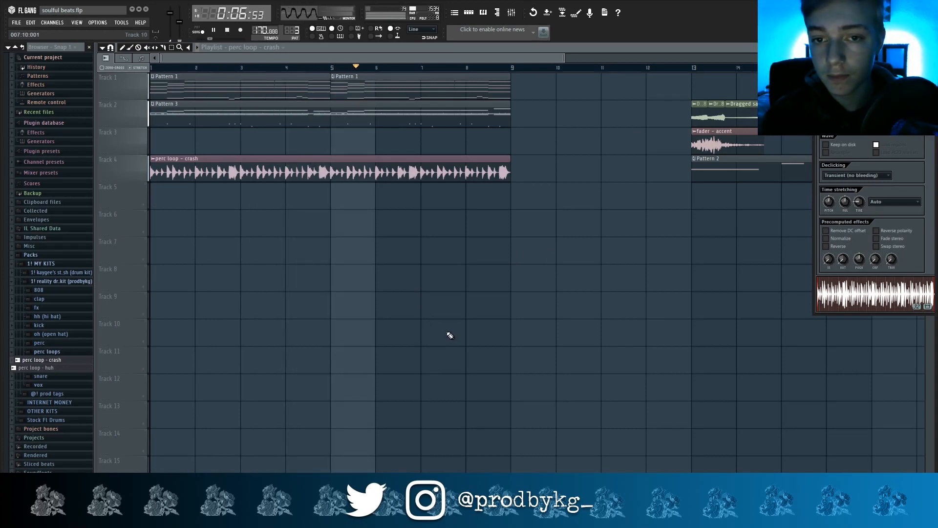
{"action": "left_click", "coordinate": [500, 331]}
{"action": "right_click", "coordinate": [501, 331]}
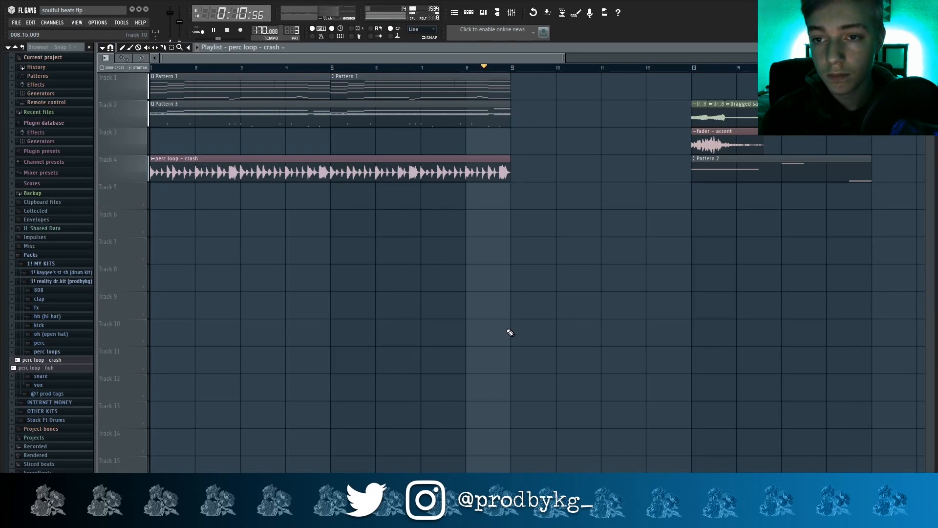
{"action": "key", "text": "space"}
Move the reversed sample slices, fader - accent clip and Pattern 2 from bar 13 to bar 1 on Tracks 5 to 7.
{"action": "double_click", "coordinate": [377, 120]}
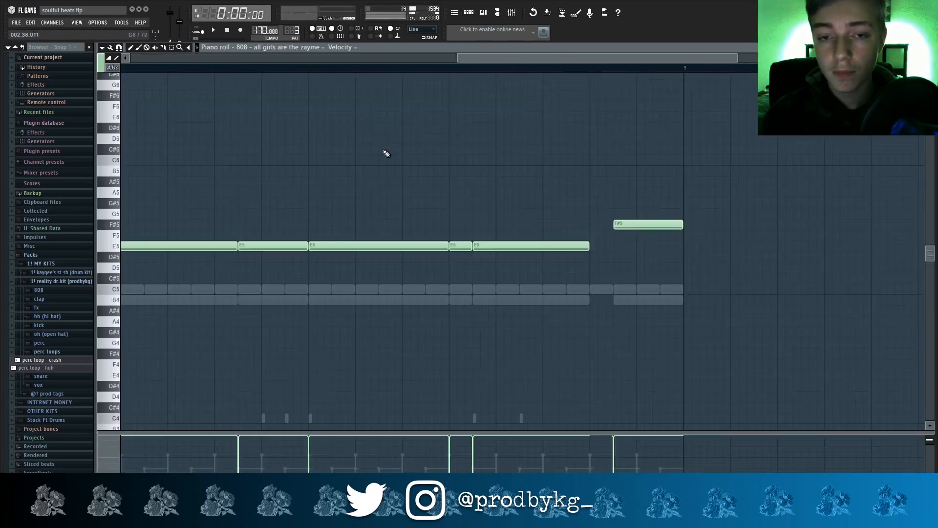
{"action": "left_click", "coordinate": [455, 13]}
{"action": "scroll", "coordinate": [453, 221], "scroll_direction": "down", "scroll_amount": 3}
{"action": "left_click_drag", "start_coordinate": [499, 226], "coordinate": [178, 195]}
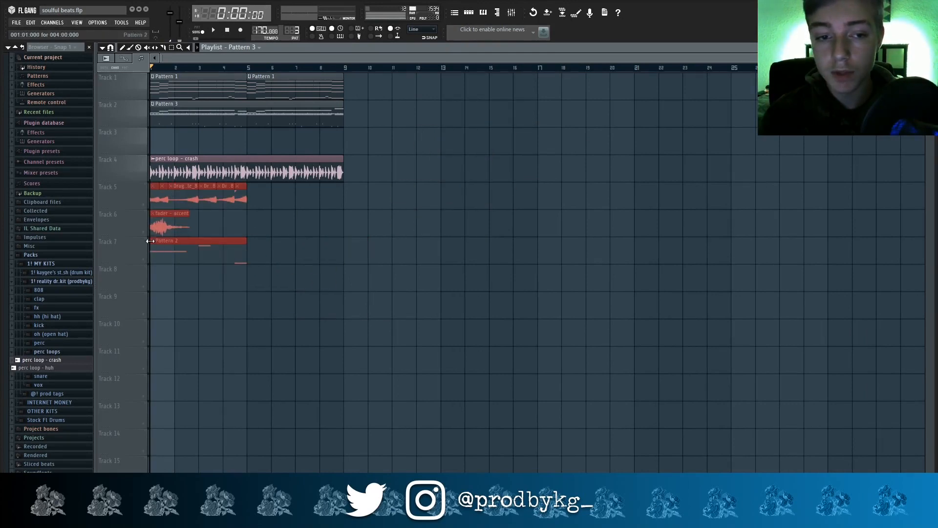
{"action": "right_click", "coordinate": [142, 205]}
{"action": "right_click", "coordinate": [143, 205]}
{"action": "left_click", "coordinate": [292, 302]}
{"action": "right_click", "coordinate": [299, 296]}
{"action": "left_click", "coordinate": [313, 289]}
{"action": "right_click", "coordinate": [326, 284]}
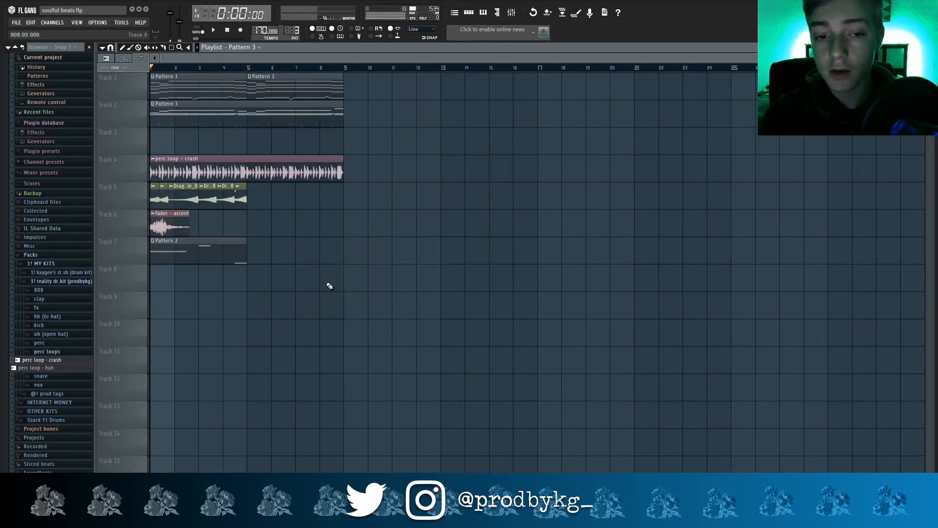